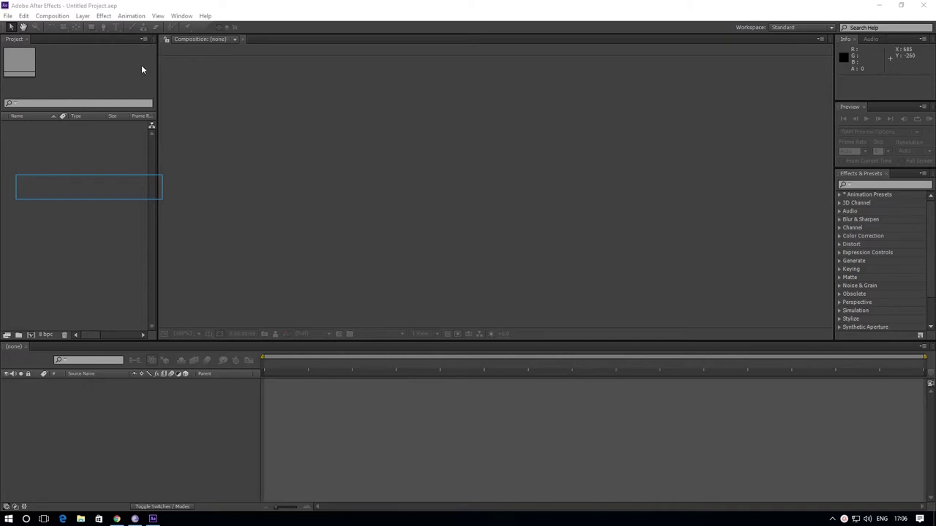
Look through the File menu, then choose New Composition from the Composition menu.
{"action": "left_click", "coordinate": [90, 192]}
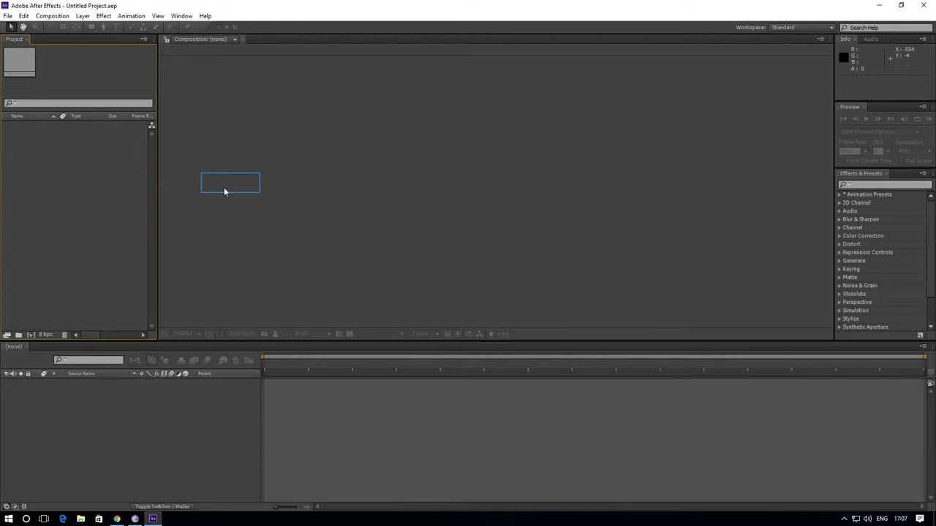
{"action": "left_click", "coordinate": [306, 158]}
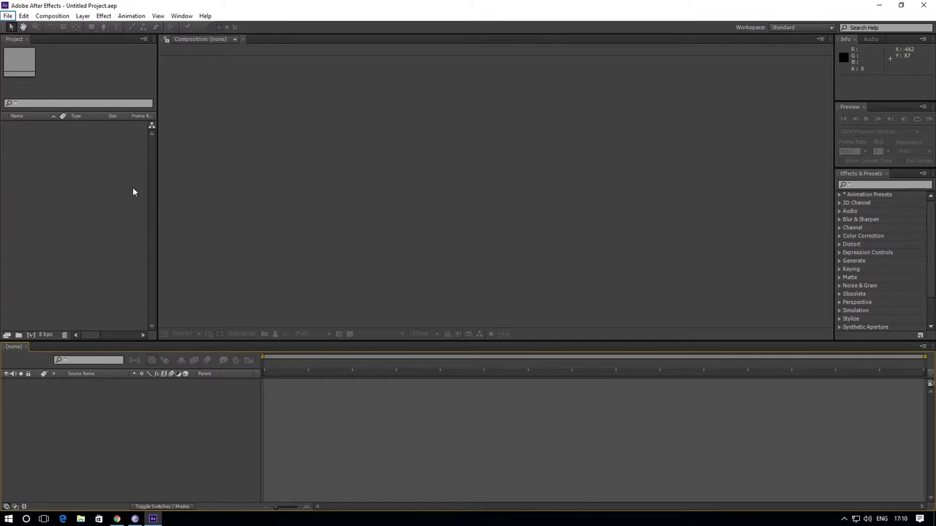
{"action": "left_click", "coordinate": [9, 17]}
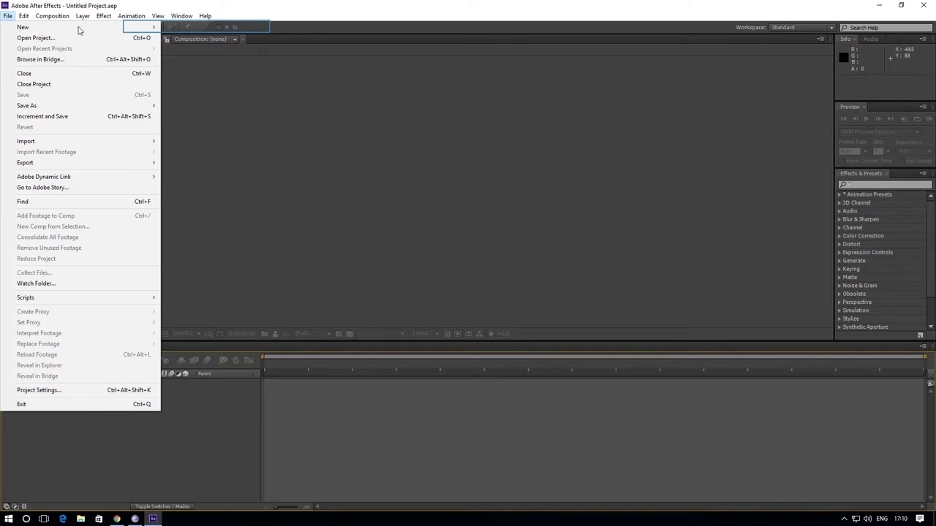
{"action": "left_click", "coordinate": [199, 44]}
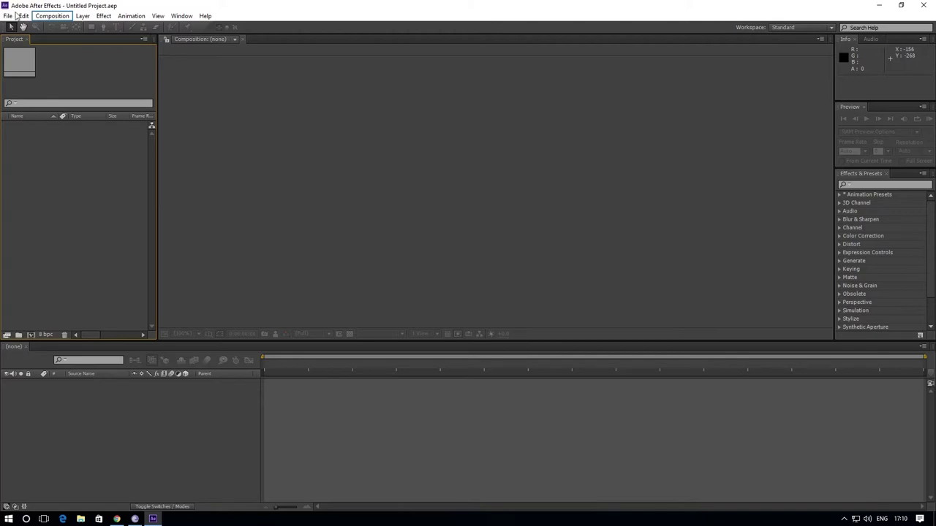
{"action": "left_click", "coordinate": [63, 18]}
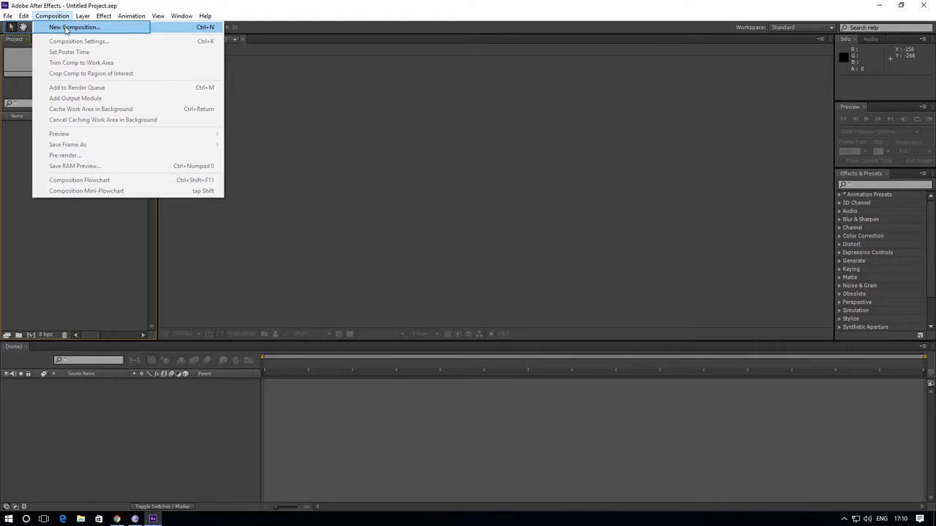
{"action": "left_click", "coordinate": [67, 29]}
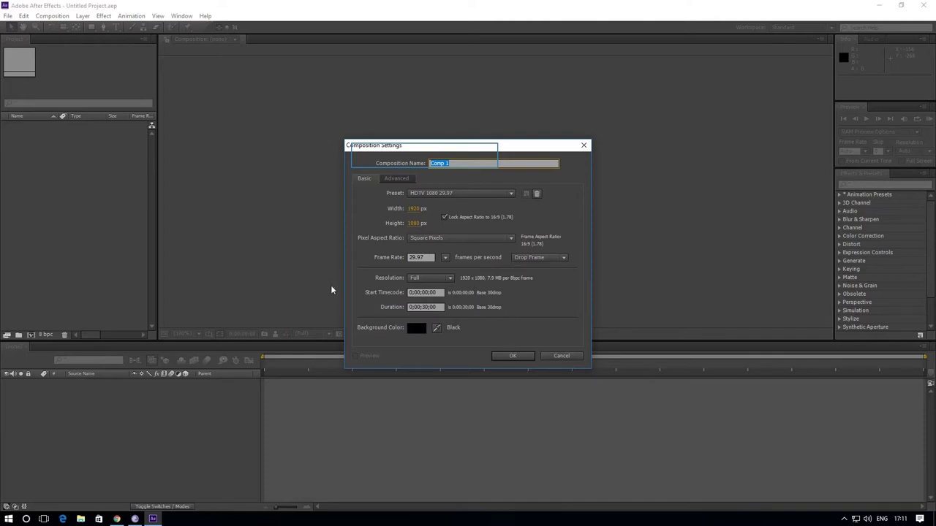
{"action": "left_click_drag", "start_coordinate": [437, 148], "coordinate": [460, 88]}
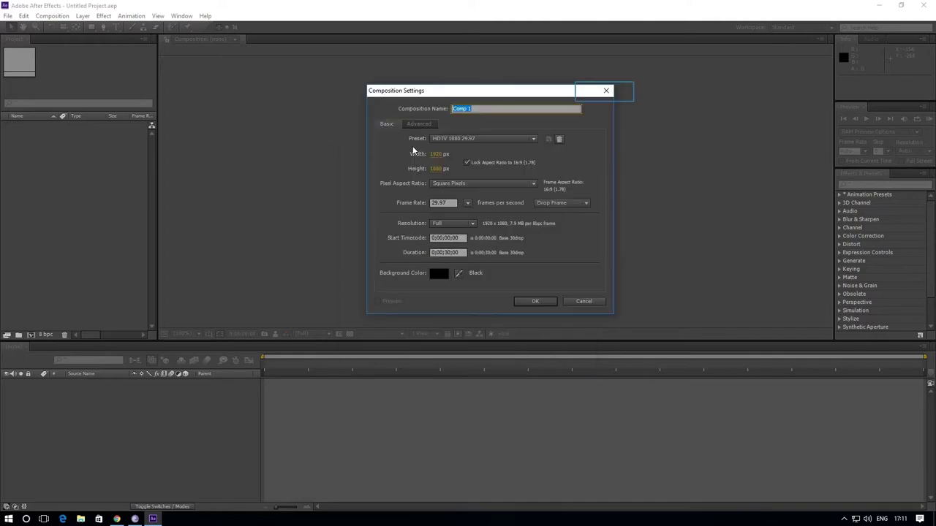
{"action": "left_click", "coordinate": [606, 87]}
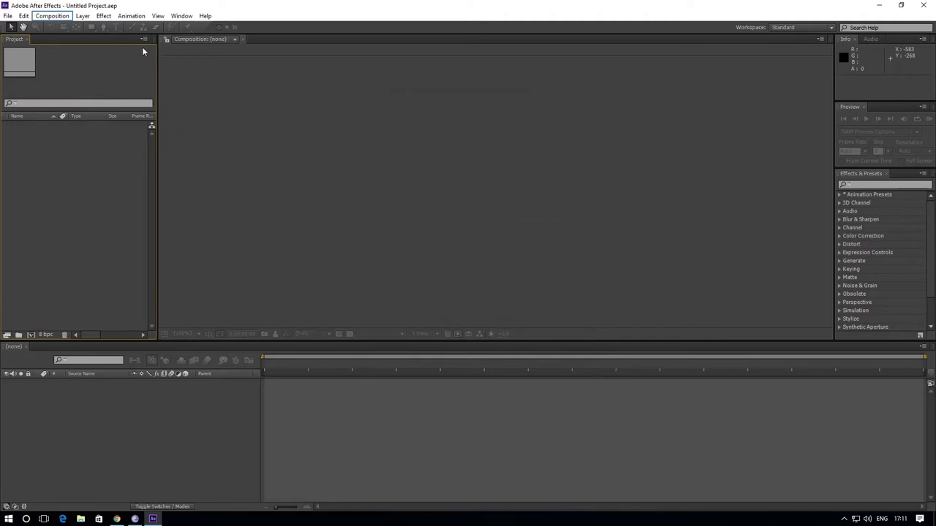
{"action": "left_click", "coordinate": [53, 16]}
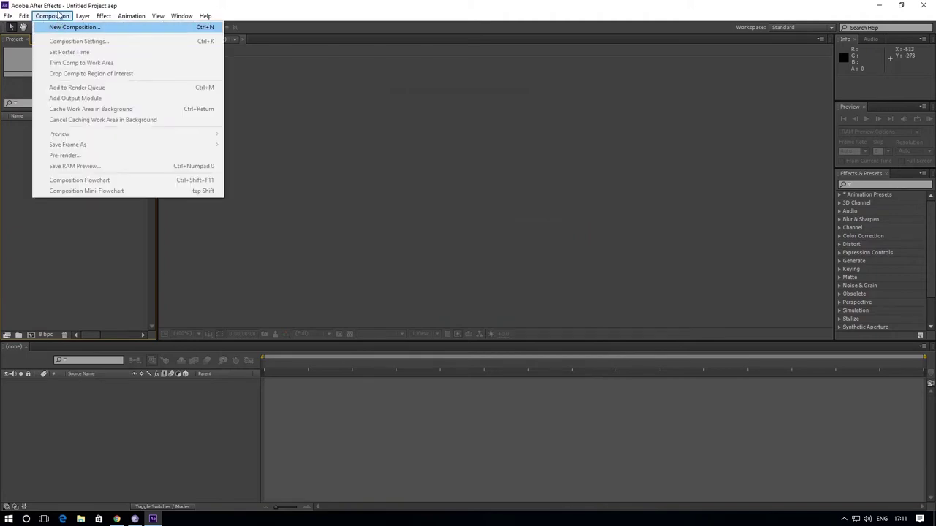
{"action": "left_click", "coordinate": [62, 18]}
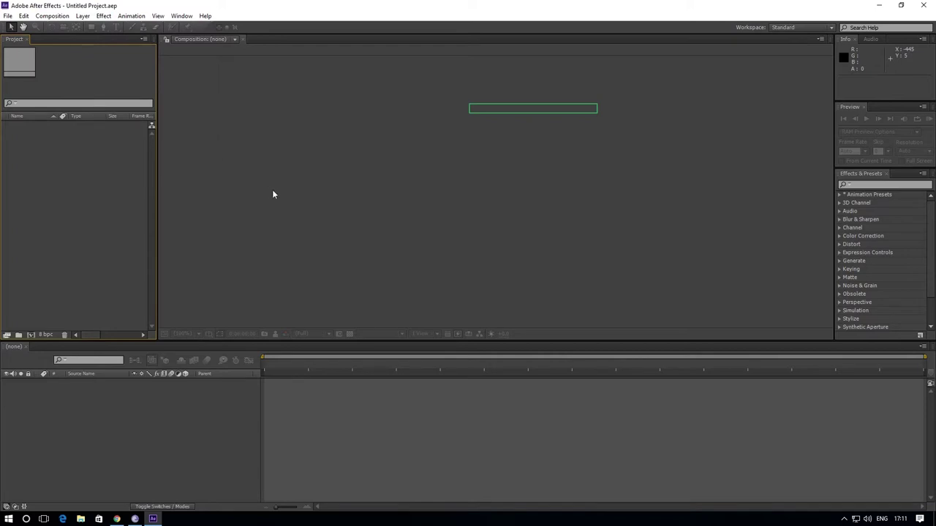
{"action": "key", "text": "ctrl+n"}
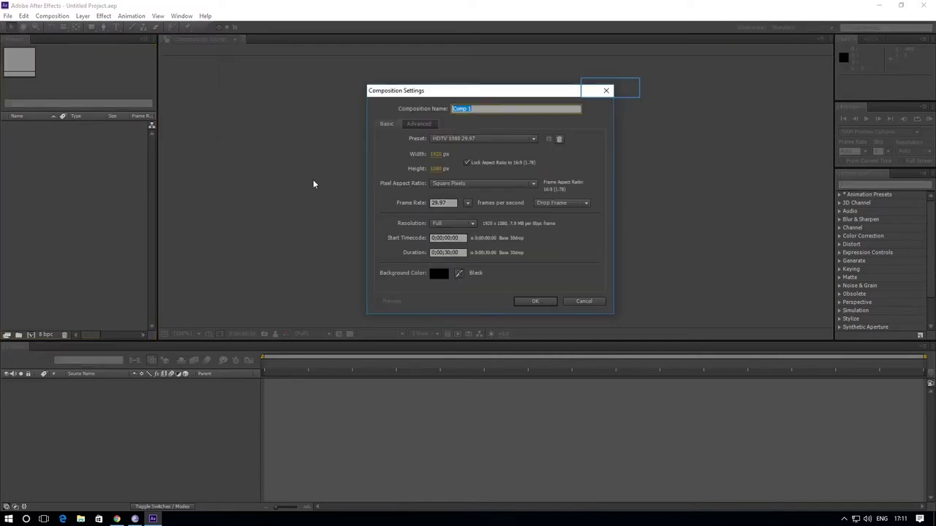
{"action": "left_click", "coordinate": [619, 90]}
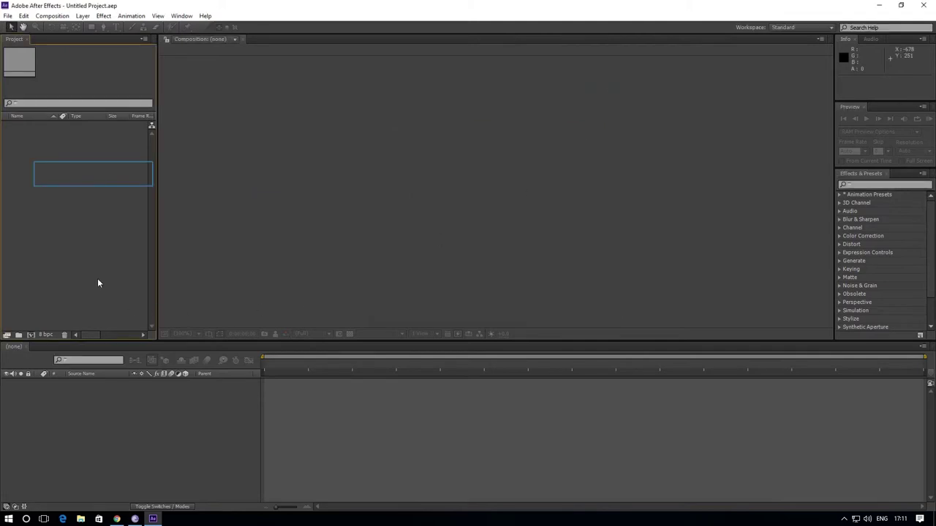
Start a new composition from the Project panel's context menu and check its Advanced settings.
{"action": "right_click", "coordinate": [36, 164]}
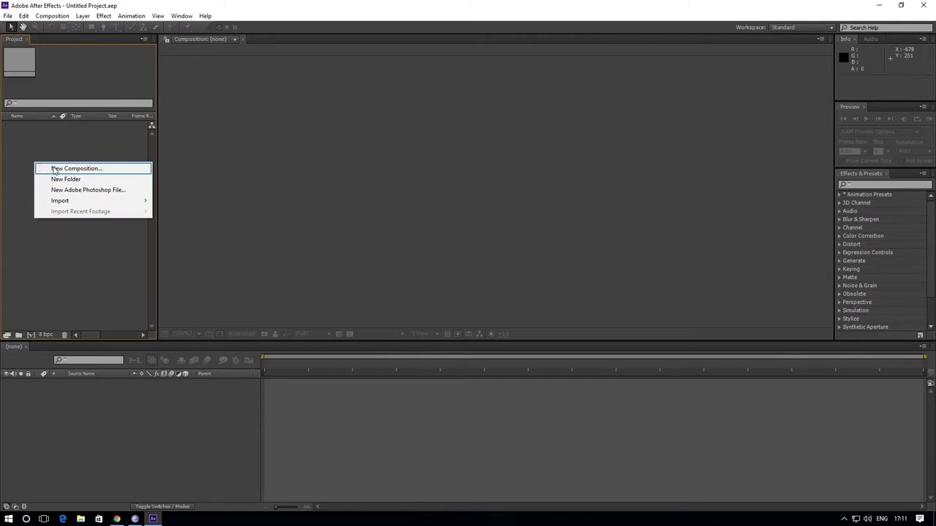
{"action": "left_click", "coordinate": [56, 169]}
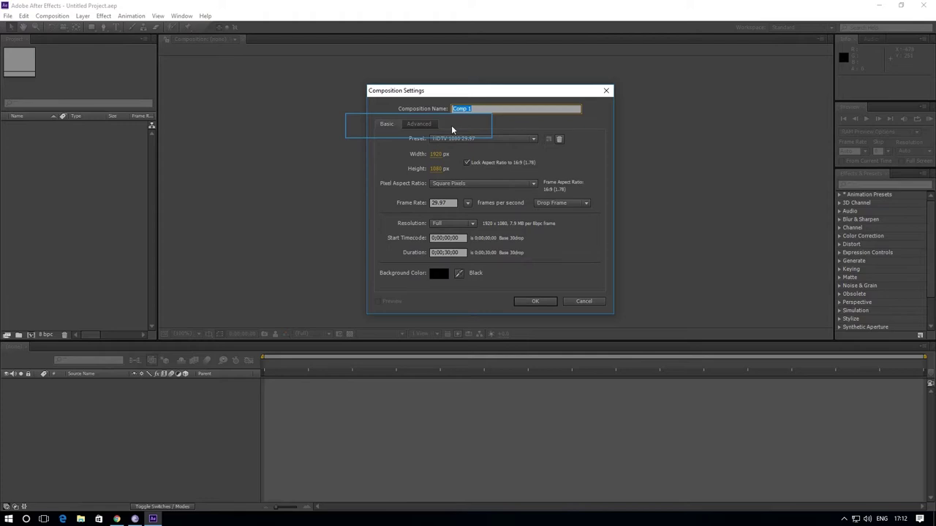
{"action": "left_click", "coordinate": [418, 126]}
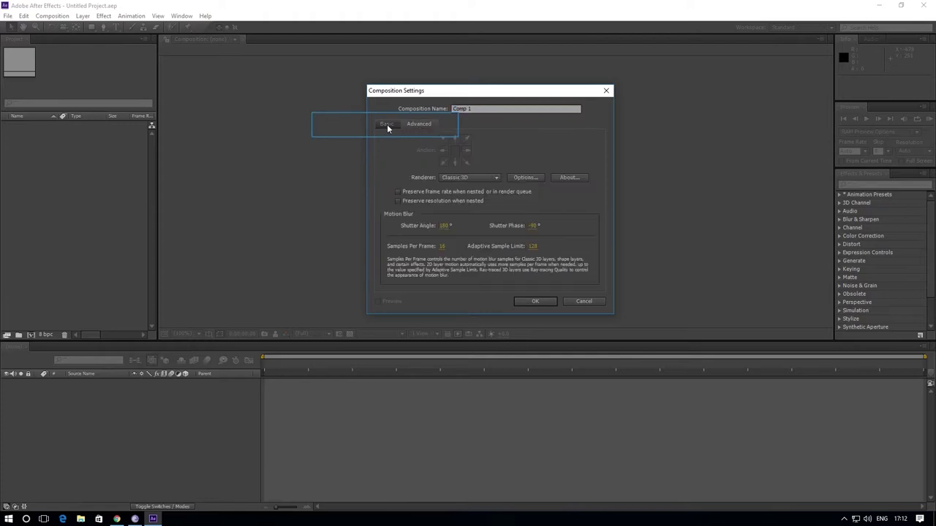
{"action": "left_click", "coordinate": [387, 125]}
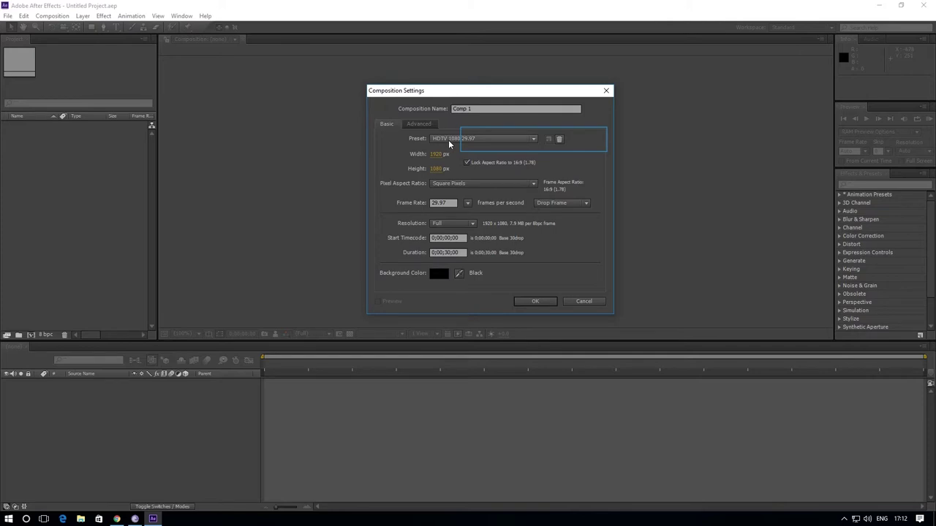
Switch Comp 1's preset to NTSC DV, 720×480.
{"action": "left_click", "coordinate": [533, 140]}
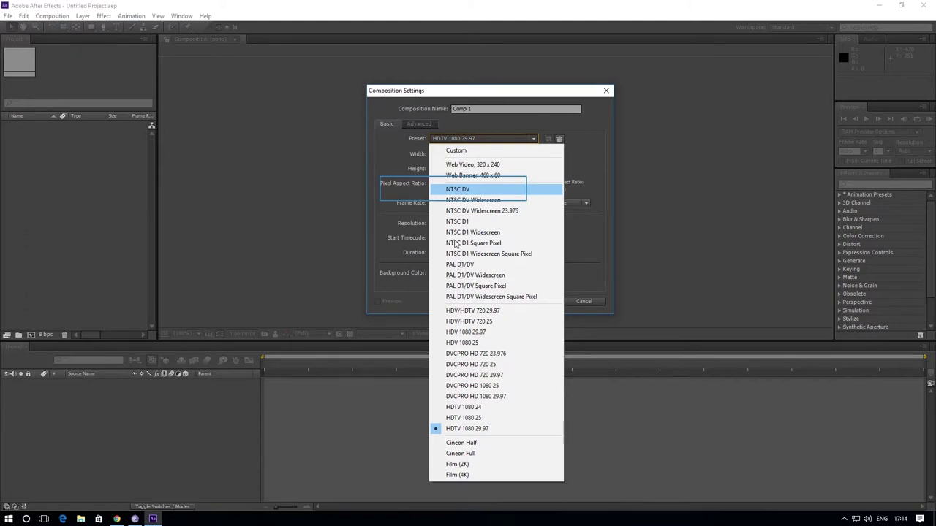
{"action": "left_click", "coordinate": [456, 191]}
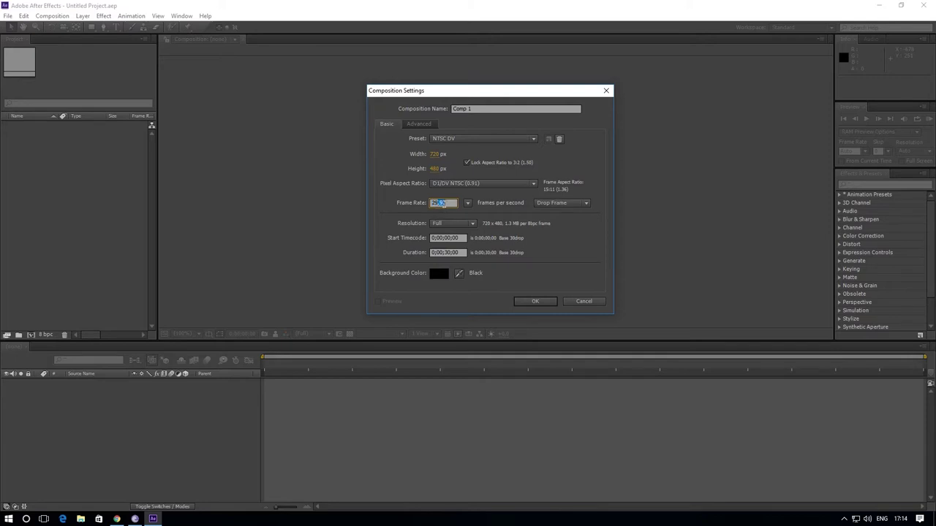
Change Comp 1's frame rate from 29.97 to 30 fps.
{"action": "left_click_drag", "start_coordinate": [451, 205], "coordinate": [437, 207]}
{"action": "double_click", "coordinate": [439, 203]}
{"action": "double_click", "coordinate": [454, 203]}
{"action": "left_click", "coordinate": [451, 203]}
{"action": "left_click_drag", "start_coordinate": [452, 202], "coordinate": [391, 216]}
{"action": "key", "text": "BackSpace"}
{"action": "type", "text": "30"}
{"action": "key", "text": "Tab"}
{"action": "left_click", "coordinate": [444, 252]}
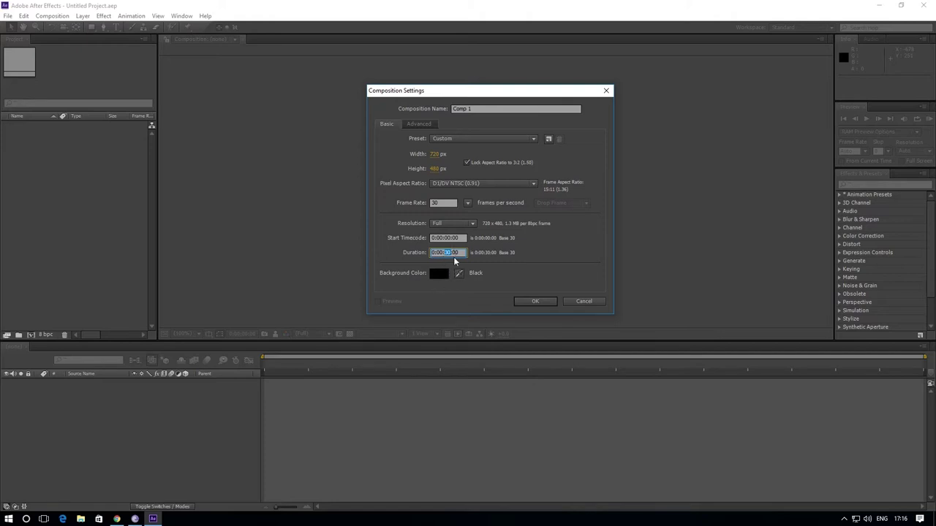
Edit the Duration timecode, trying a 3-second value.
{"action": "left_click_drag", "start_coordinate": [454, 252], "coordinate": [455, 252]}
{"action": "double_click", "coordinate": [441, 253]}
{"action": "left_click", "coordinate": [437, 252]}
{"action": "double_click", "coordinate": [446, 253]}
{"action": "left_click", "coordinate": [447, 253]}
{"action": "left_click", "coordinate": [429, 291]}
{"action": "left_click", "coordinate": [447, 252]}
{"action": "type", "text": "03:00"}
{"action": "left_click", "coordinate": [437, 297]}
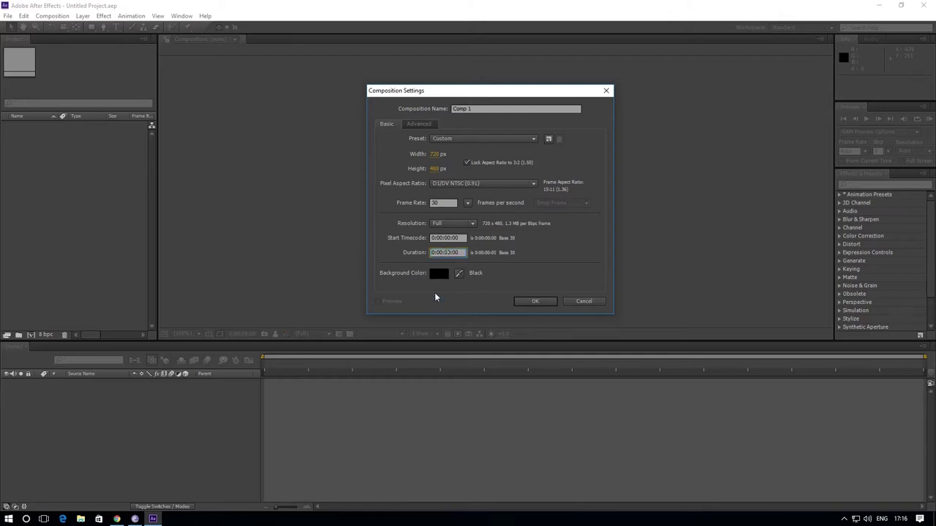
Set the duration to one minute and create Comp 1 at 720×480, 30 fps.
{"action": "left_click", "coordinate": [438, 254]}
{"action": "type", "text": "05"}
{"action": "key", "text": "Return"}
{"action": "left_click", "coordinate": [531, 301]}
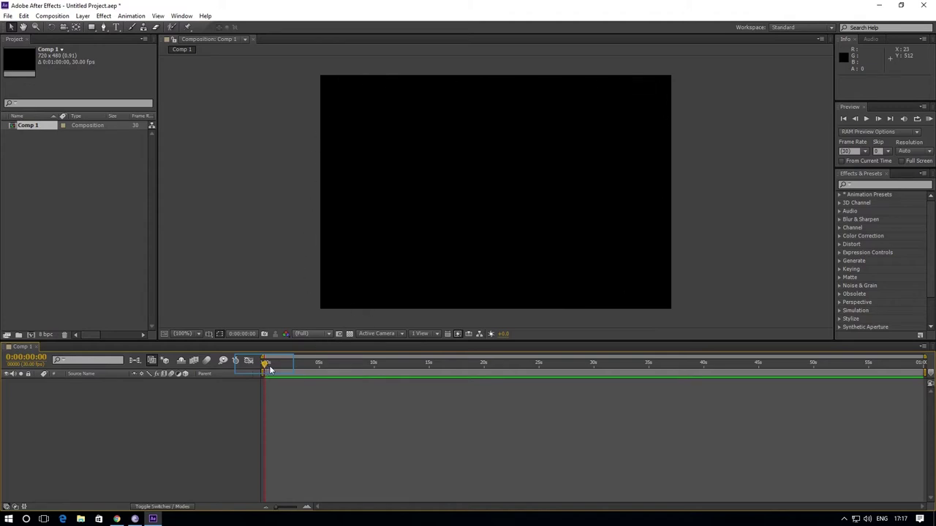
Zoom the timeline to a 15-second span and put the current time at 0:00:00:13.
{"action": "left_click_drag", "start_coordinate": [265, 364], "coordinate": [275, 372]}
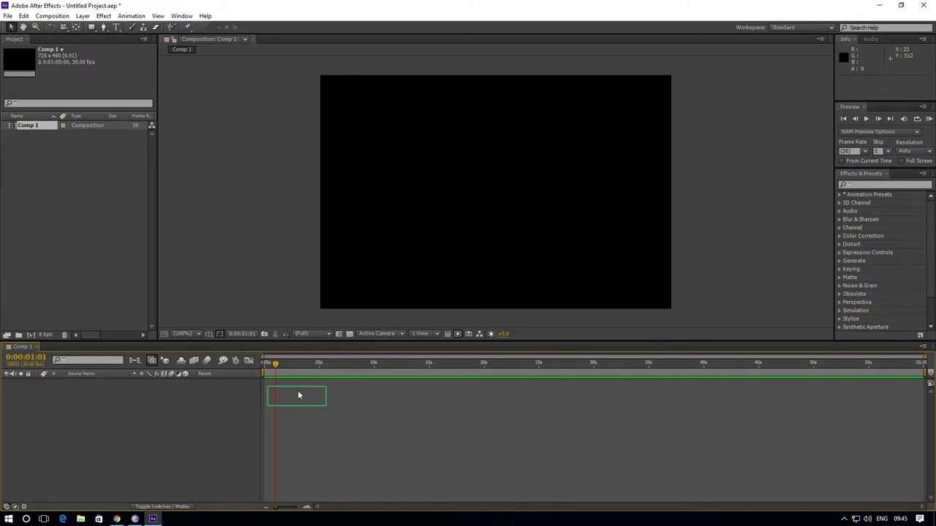
{"action": "key", "text": "equal"}
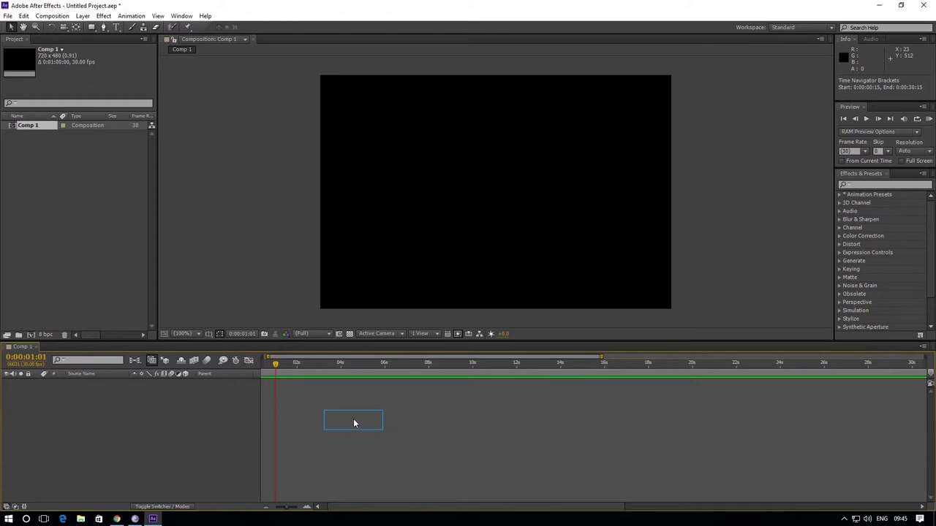
{"action": "key", "text": "equal"}
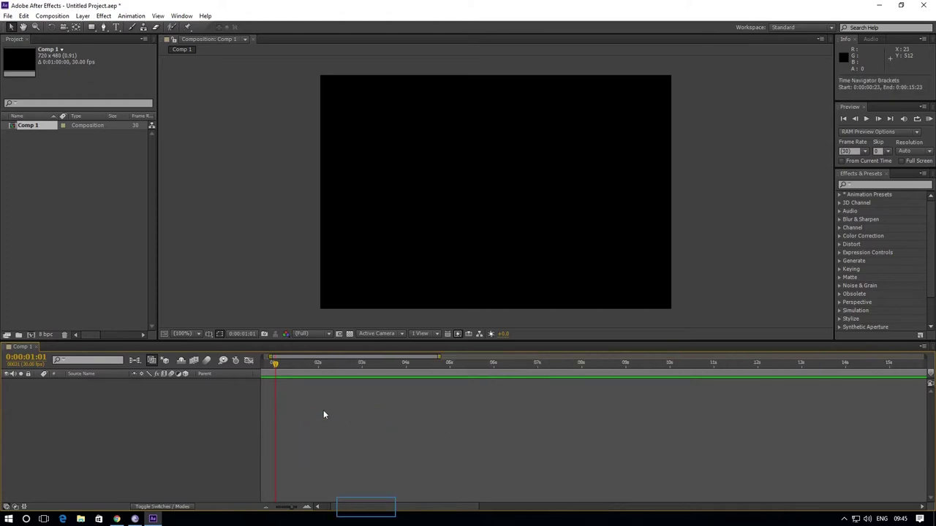
{"action": "left_click_drag", "start_coordinate": [368, 510], "coordinate": [359, 510]}
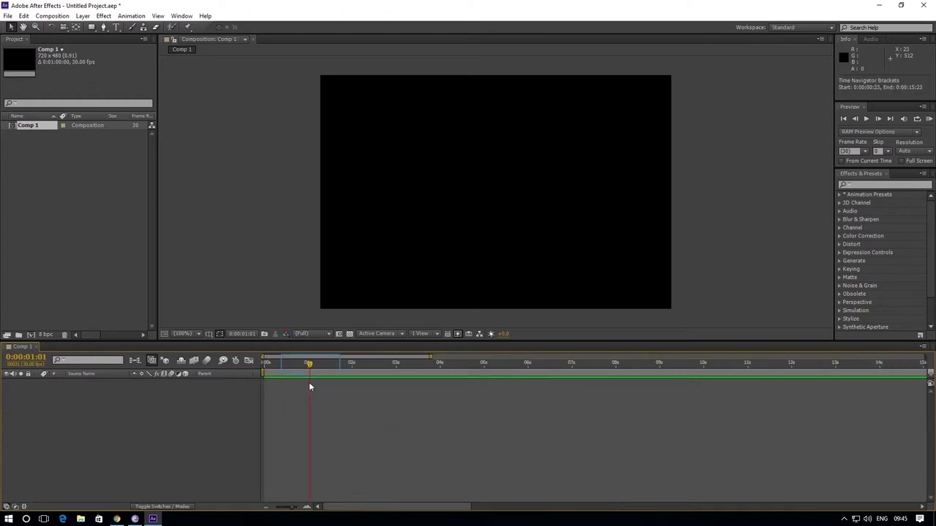
{"action": "left_click_drag", "start_coordinate": [309, 367], "coordinate": [283, 367]}
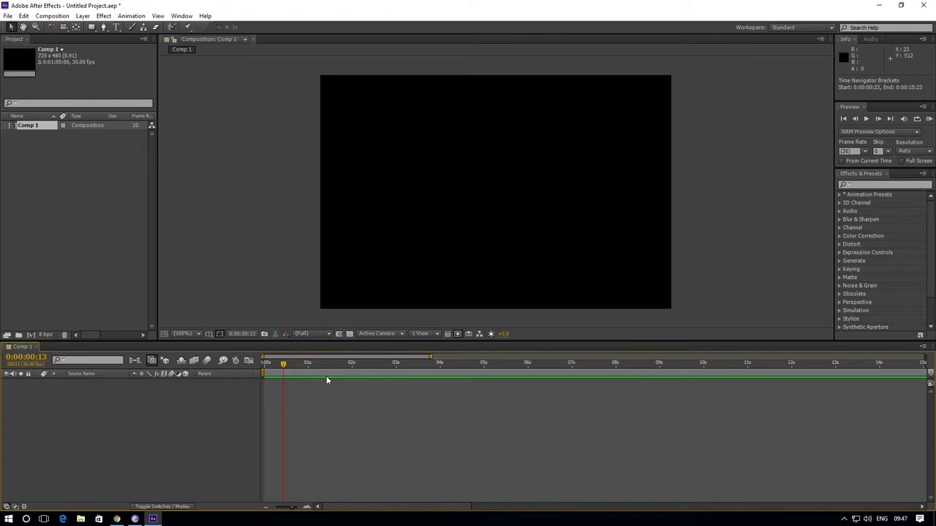
{"action": "scroll", "coordinate": [326, 375], "scroll_direction": "up", "scroll_amount": 6}
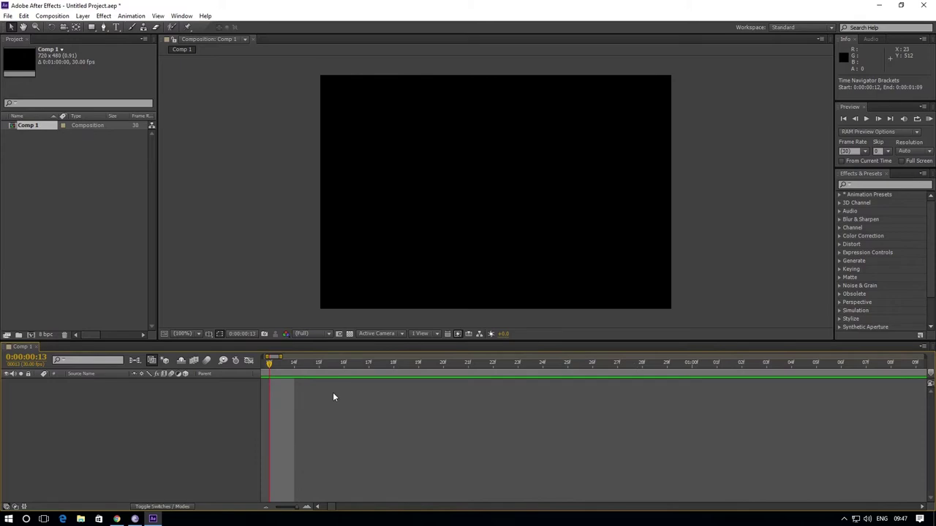
Scrub through Comp 1's time ruler, finishing on the last frame, 0:00:59:29.
{"action": "left_click", "coordinate": [317, 510]}
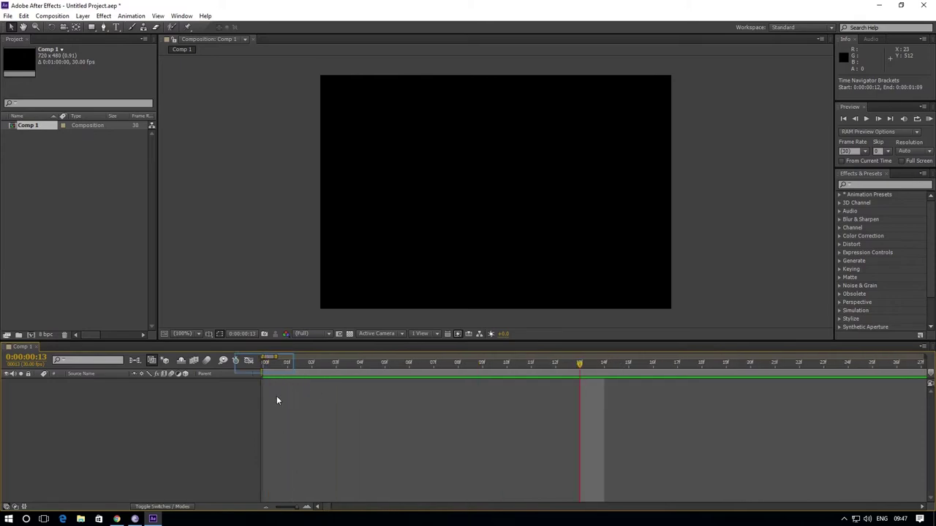
{"action": "left_click_drag", "start_coordinate": [264, 363], "coordinate": [287, 370]}
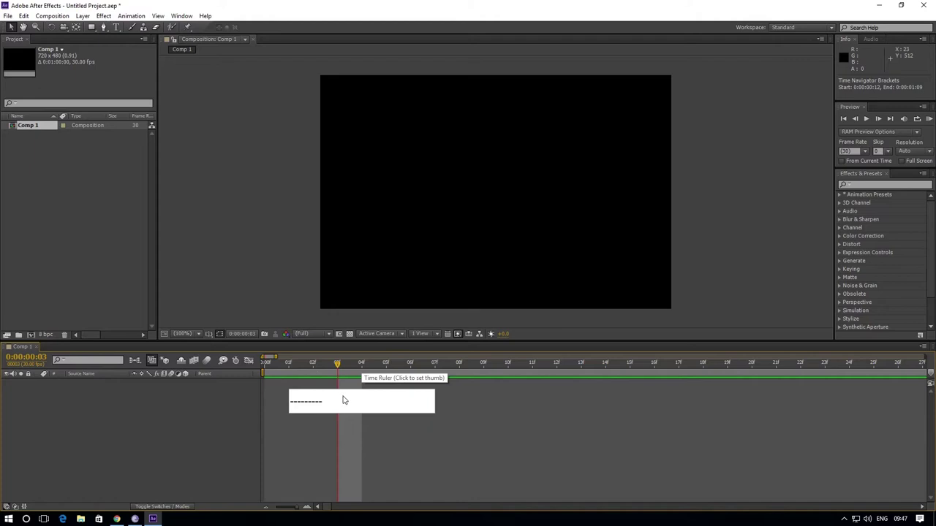
{"action": "left_click_drag", "start_coordinate": [264, 374], "coordinate": [287, 387]}
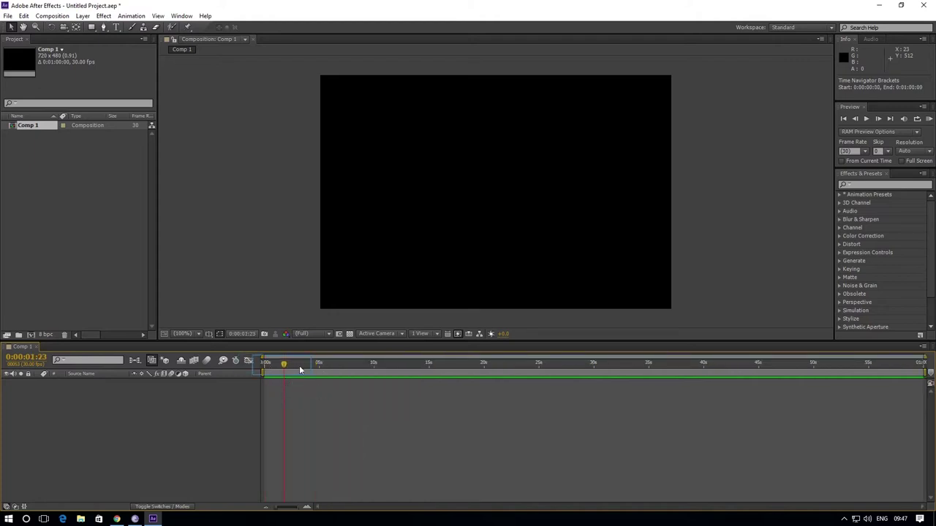
{"action": "key", "text": "Home"}
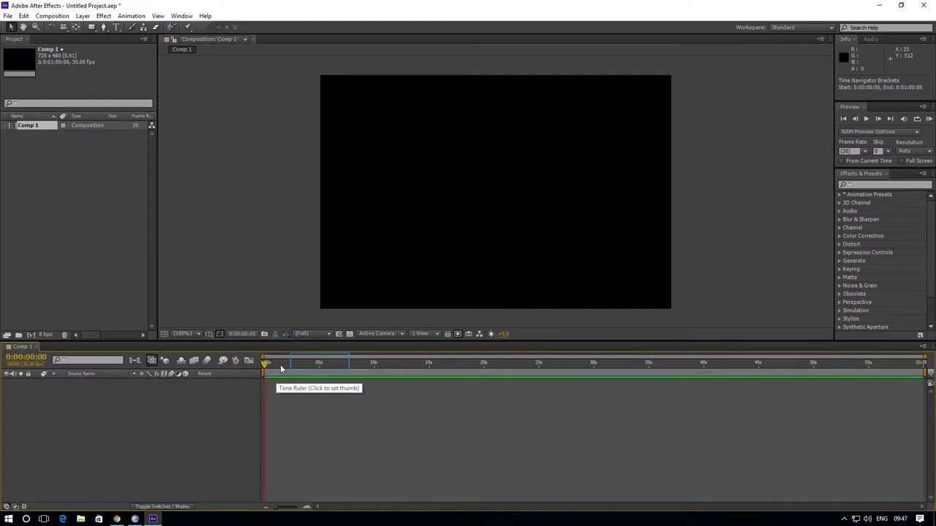
{"action": "left_click", "coordinate": [320, 366]}
{"action": "left_click", "coordinate": [377, 366]}
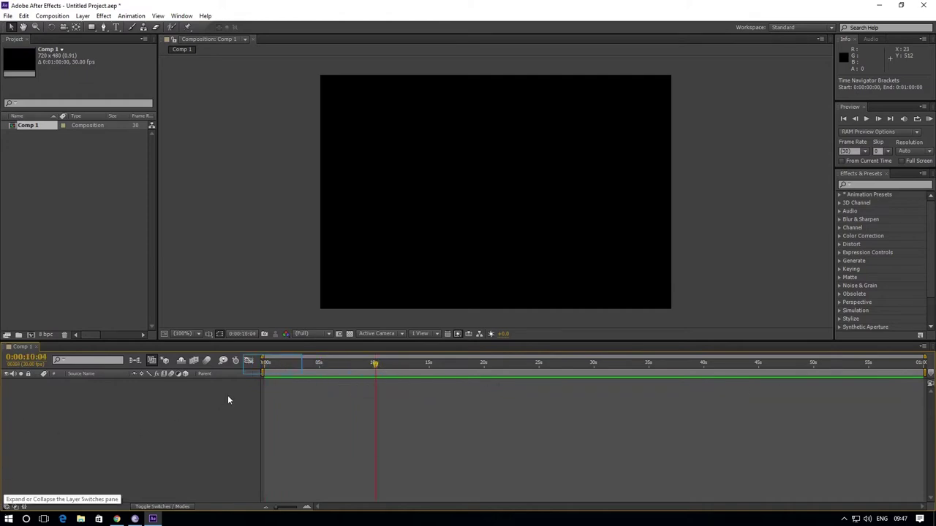
{"action": "left_click", "coordinate": [261, 367]}
{"action": "left_click", "coordinate": [319, 365]}
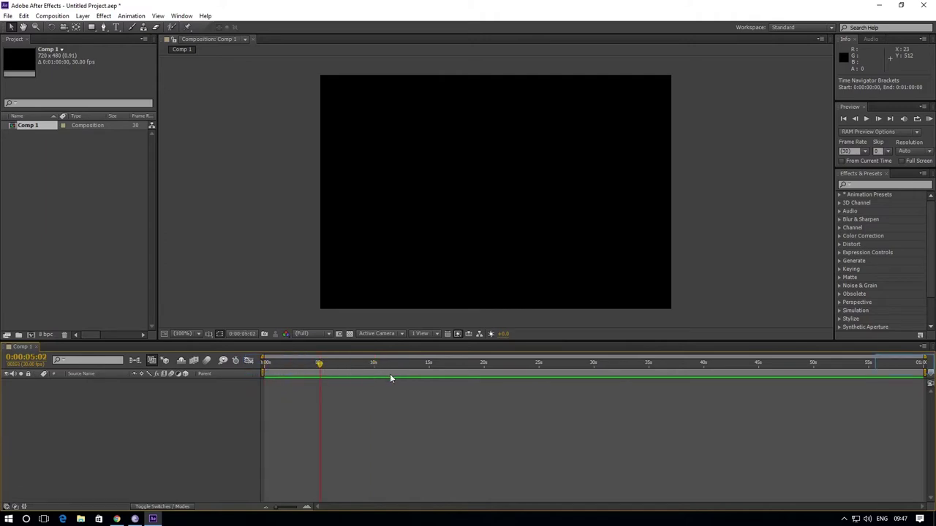
{"action": "left_click", "coordinate": [926, 365]}
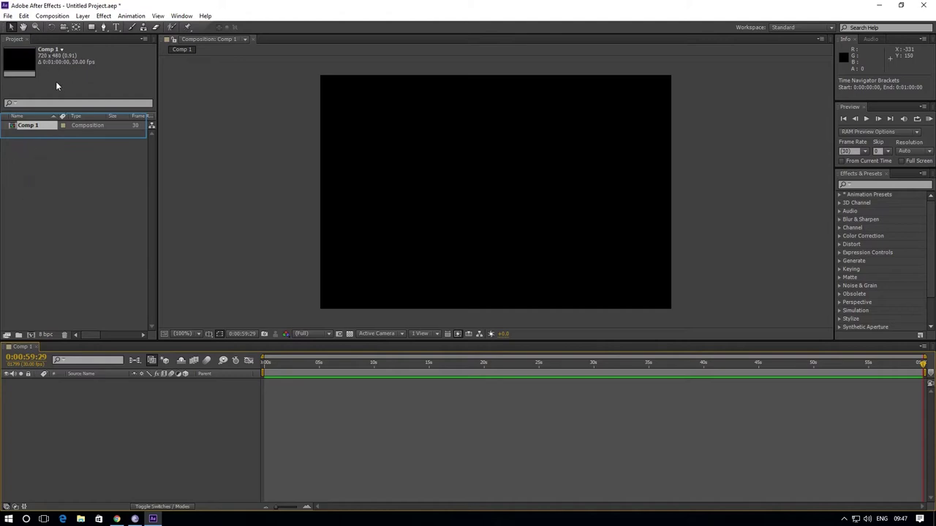
Delete Comp 1 and create a new PAL D1/DV composition, 720×576 at 25 fps.
{"action": "left_click", "coordinate": [24, 128]}
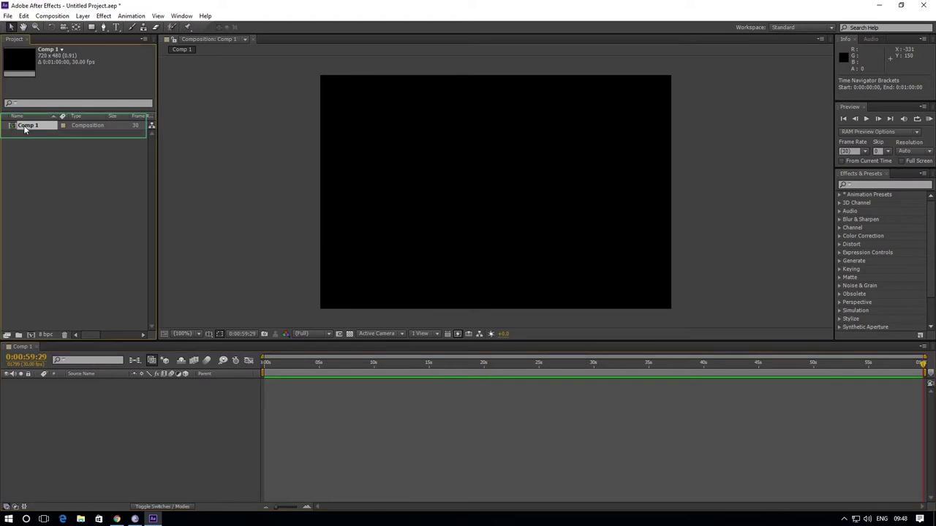
{"action": "key", "text": "Delete"}
{"action": "right_click", "coordinate": [29, 148]}
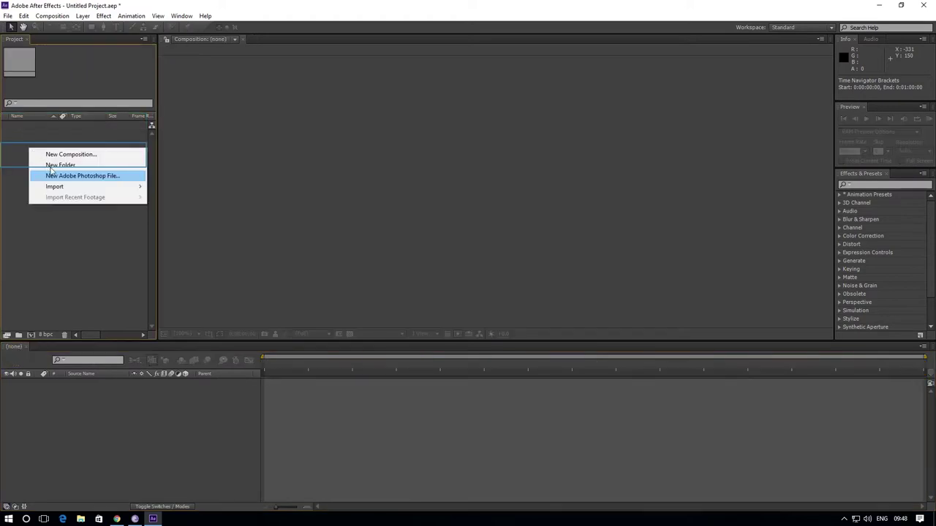
{"action": "left_click", "coordinate": [73, 155]}
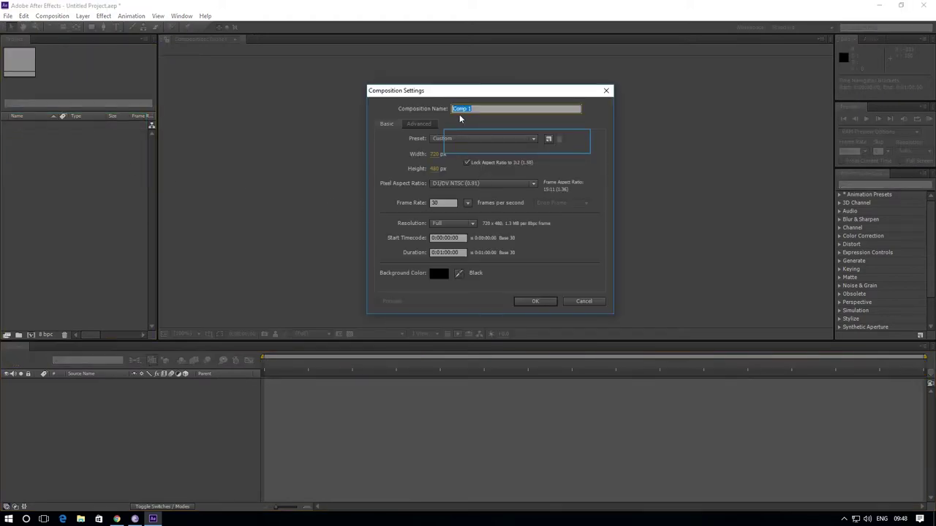
{"action": "left_click", "coordinate": [512, 140]}
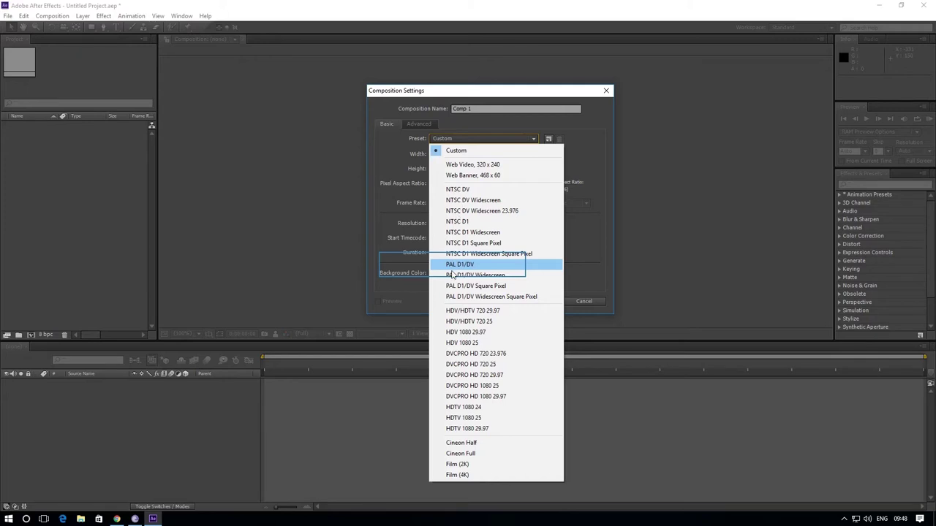
{"action": "left_click", "coordinate": [454, 266]}
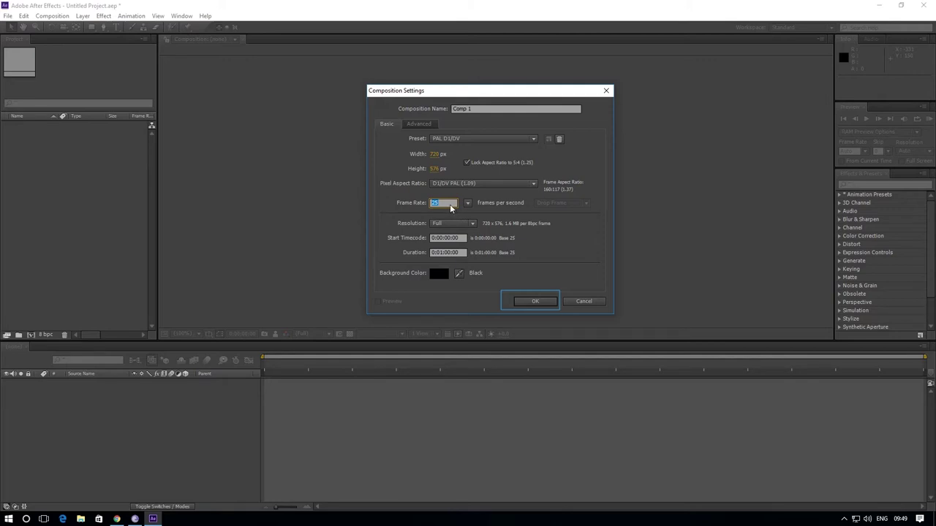
{"action": "left_click", "coordinate": [529, 302]}
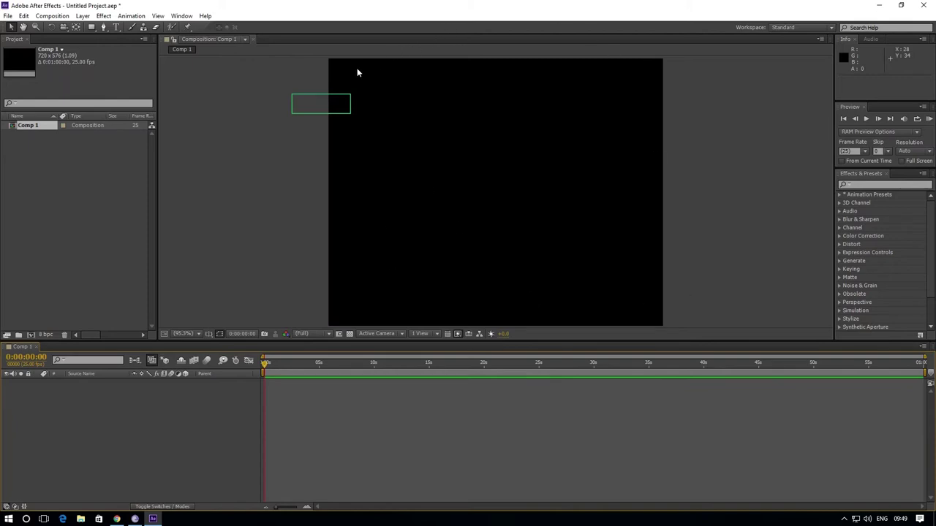
Undo the PAL comp, start a new composition, and try HDTV 1080 25, then HDV 1080 25.
{"action": "key", "text": "ctrl+z"}
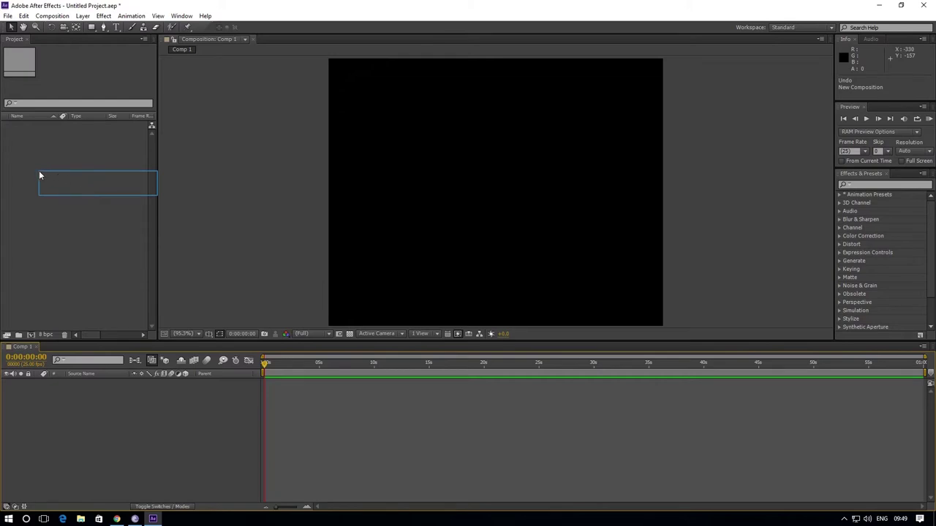
{"action": "mouse_move", "coordinate": [66, 211]}
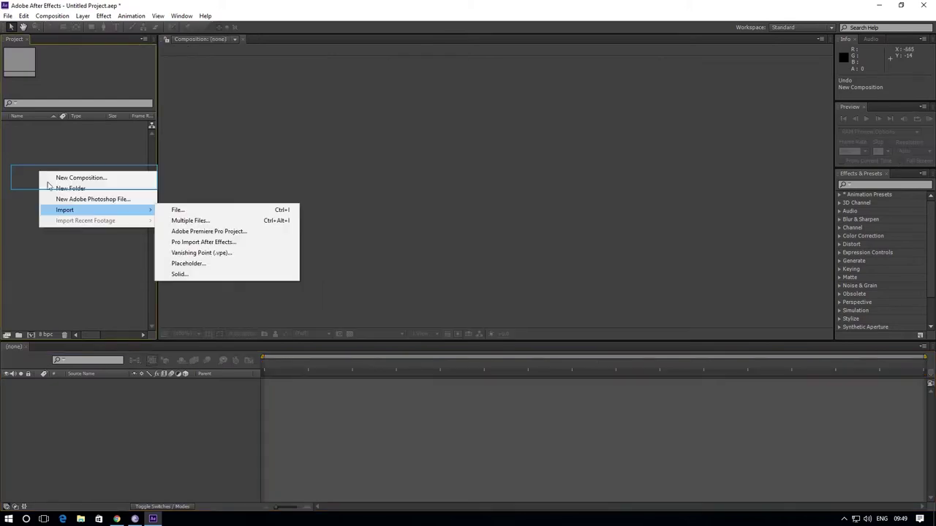
{"action": "left_click", "coordinate": [86, 179]}
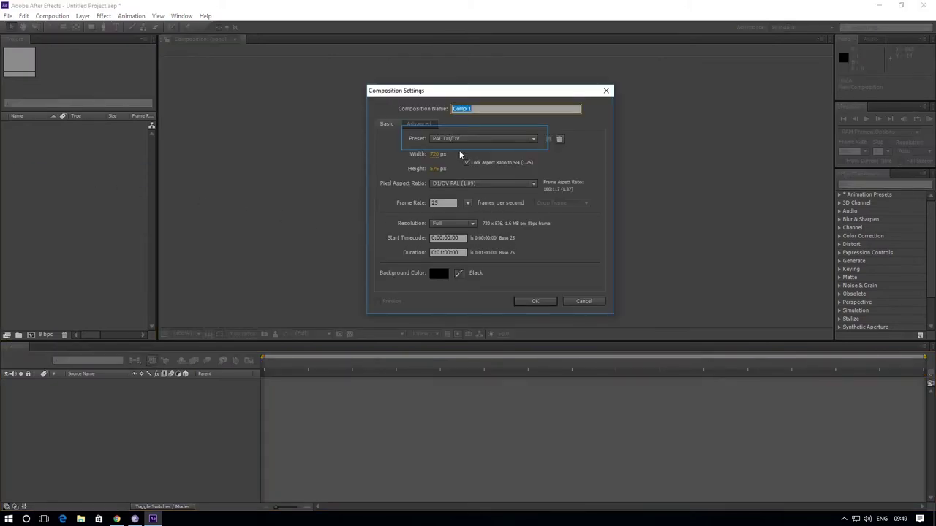
{"action": "left_click", "coordinate": [475, 139]}
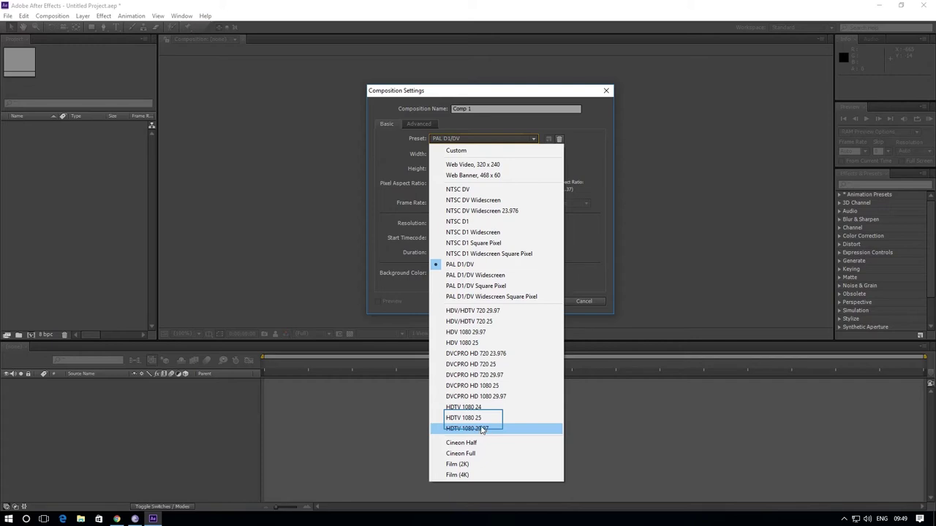
{"action": "left_click", "coordinate": [474, 419]}
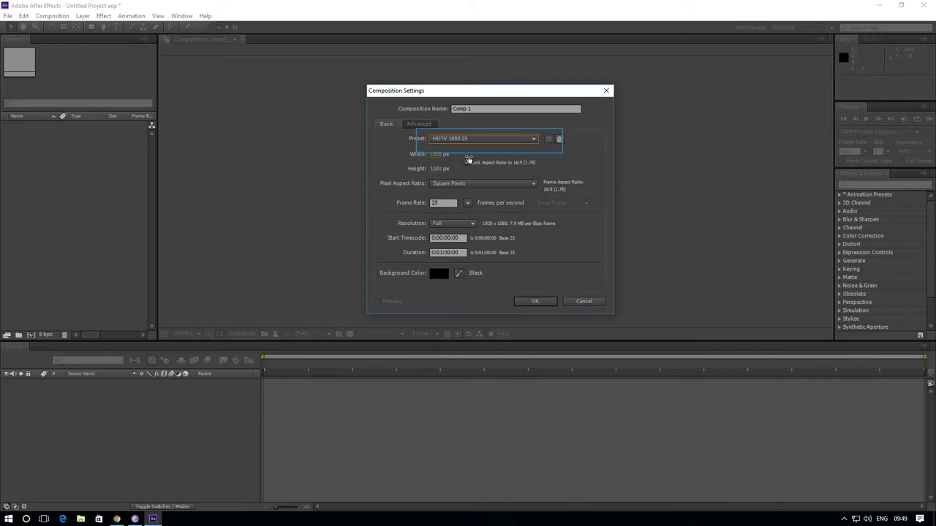
{"action": "left_click", "coordinate": [489, 141]}
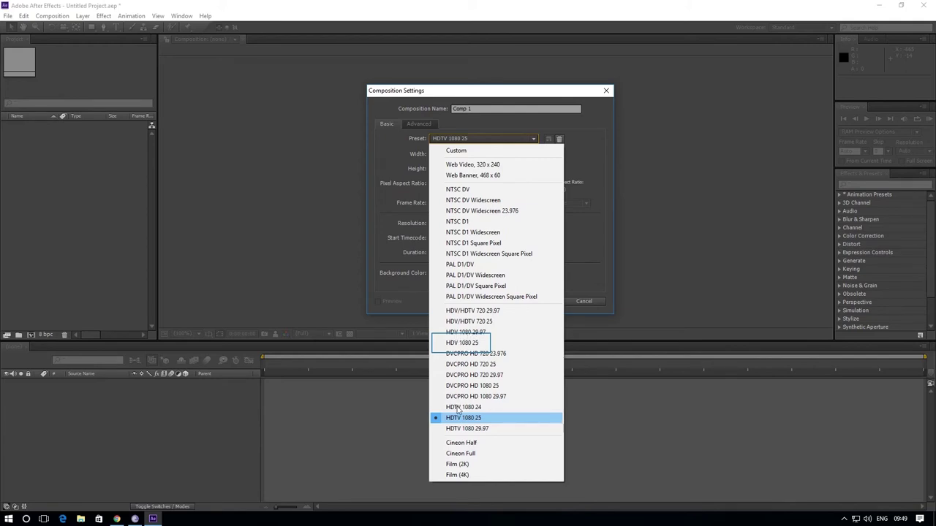
{"action": "left_click", "coordinate": [463, 343]}
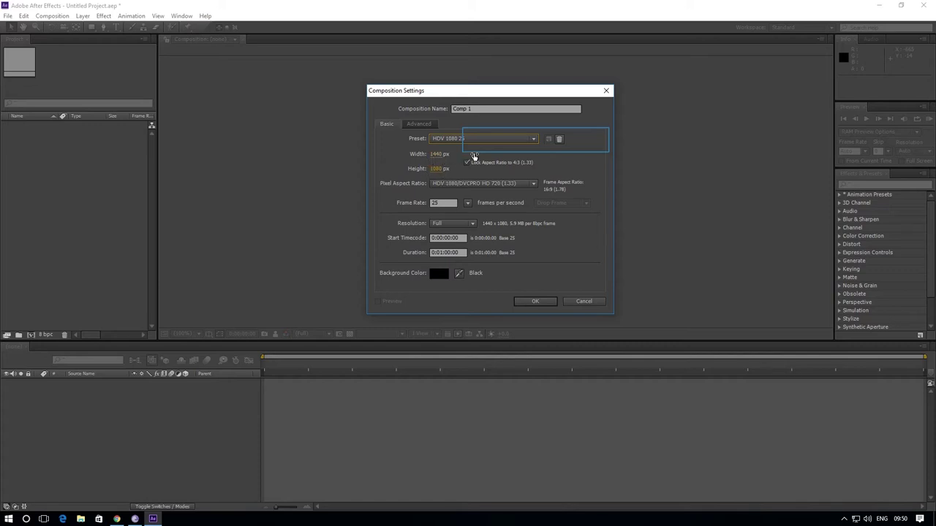
{"action": "left_click", "coordinate": [534, 140]}
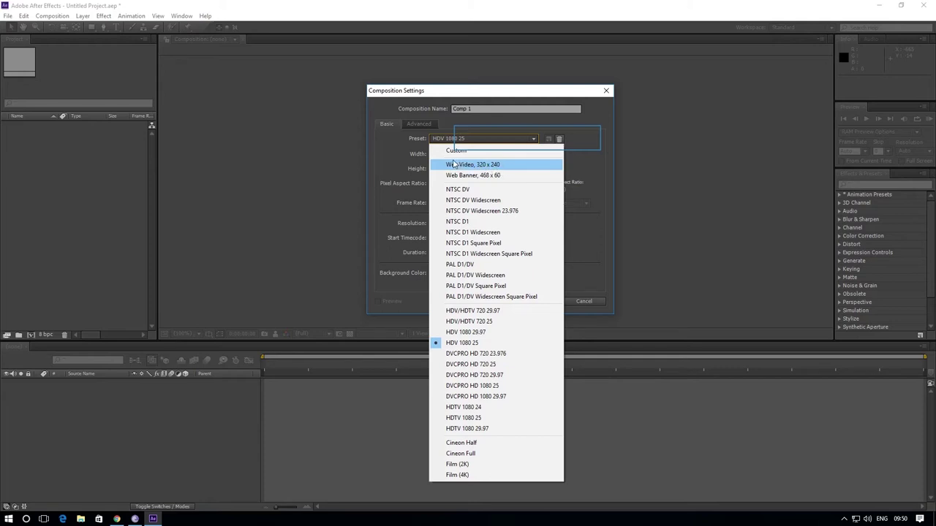
{"action": "left_click", "coordinate": [528, 143]}
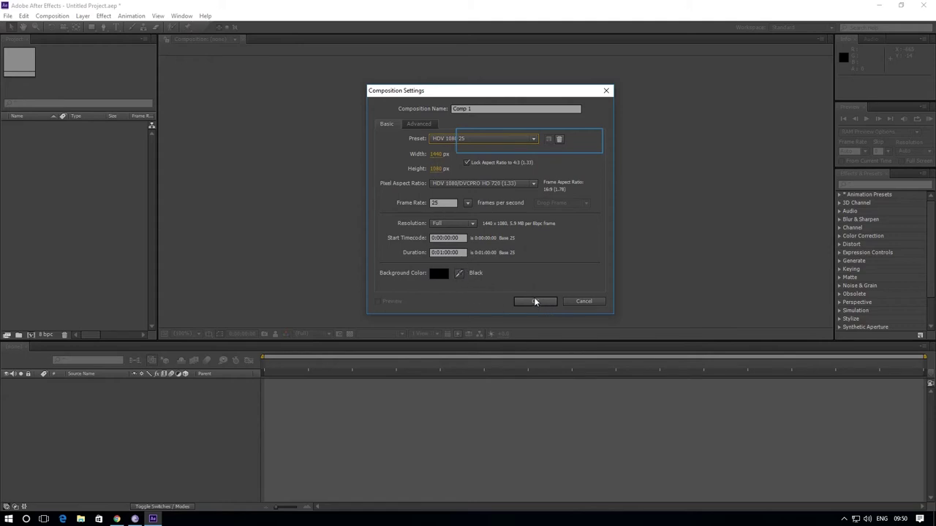
{"action": "left_click", "coordinate": [519, 139]}
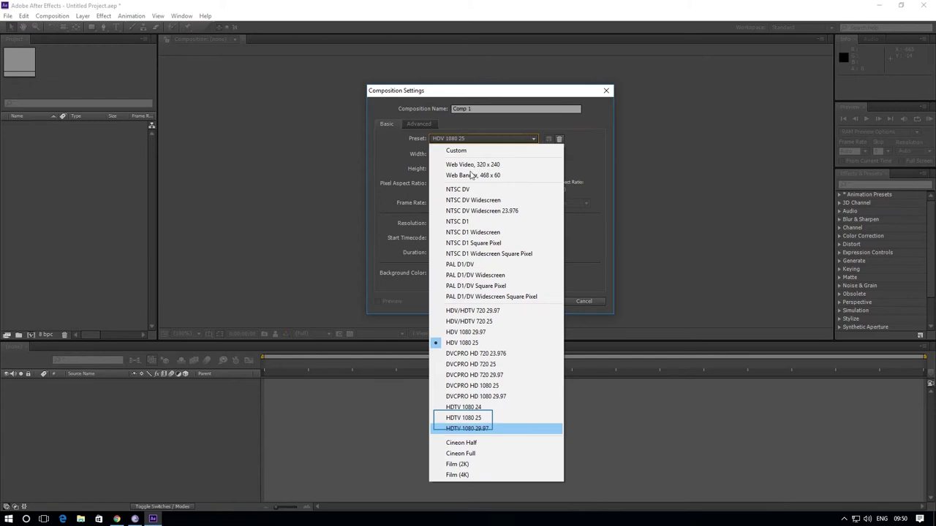
{"action": "left_click", "coordinate": [463, 420]}
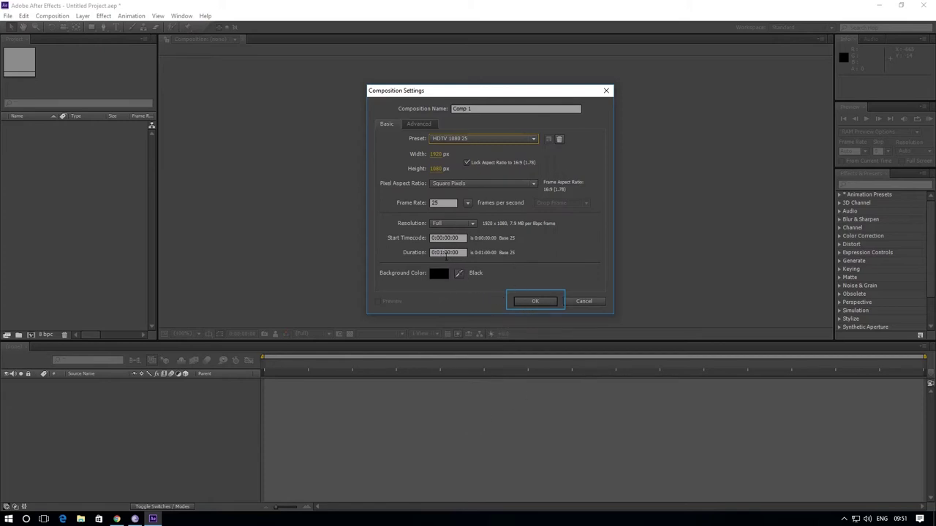
{"action": "left_click", "coordinate": [535, 300]}
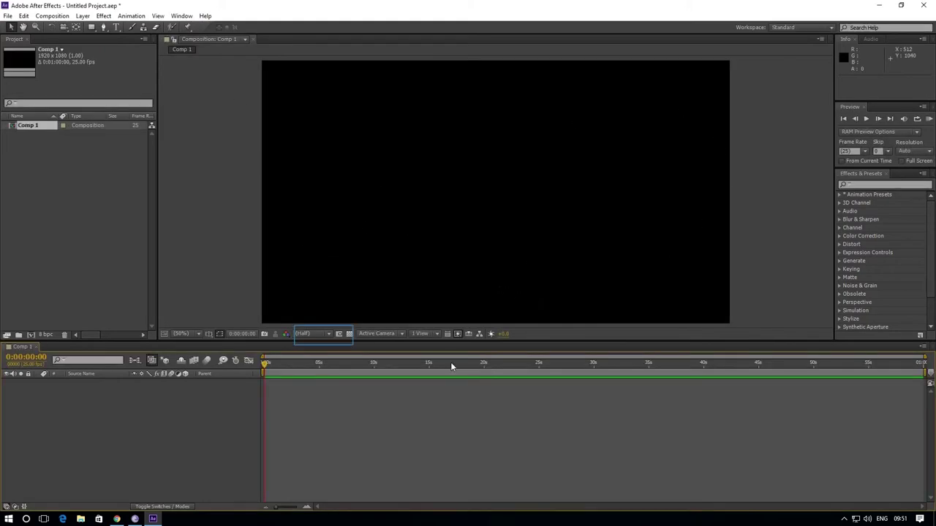
Switch the Comp 1 preview resolution from Half to Full.
{"action": "left_click", "coordinate": [321, 338]}
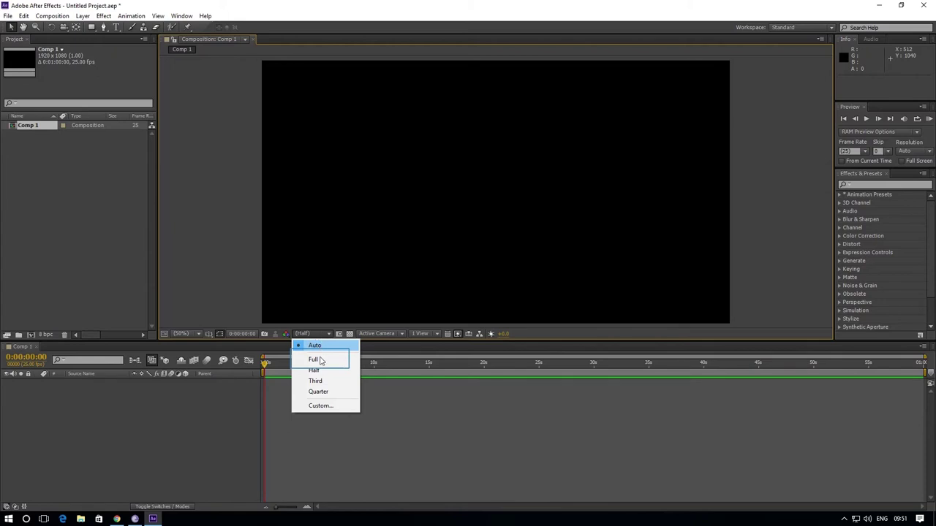
{"action": "left_click", "coordinate": [319, 360]}
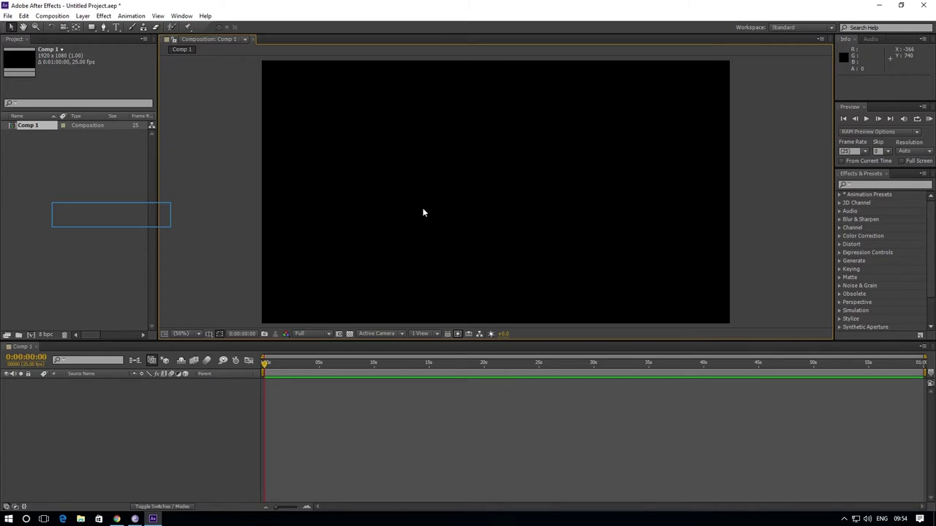
{"action": "right_click", "coordinate": [52, 204]}
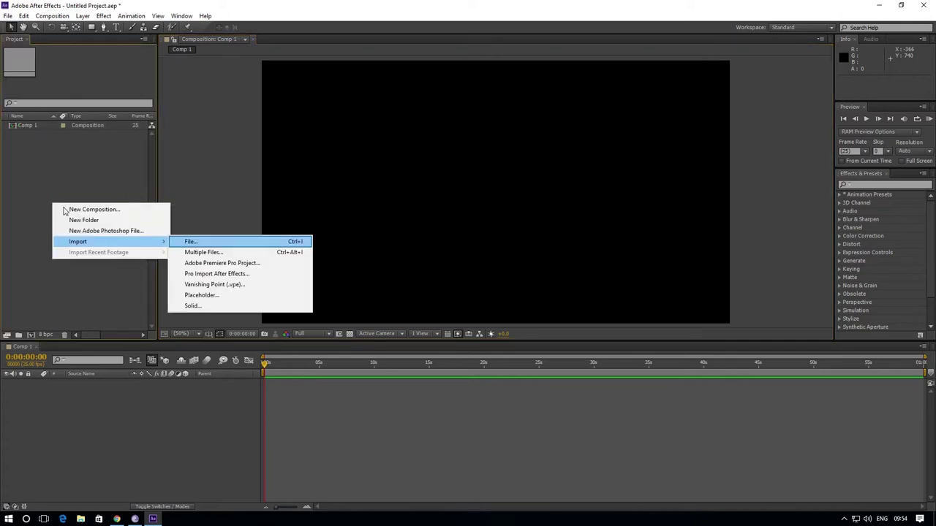
Import 1.png from D:\After Effects Class into the project.
{"action": "left_click", "coordinate": [195, 244]}
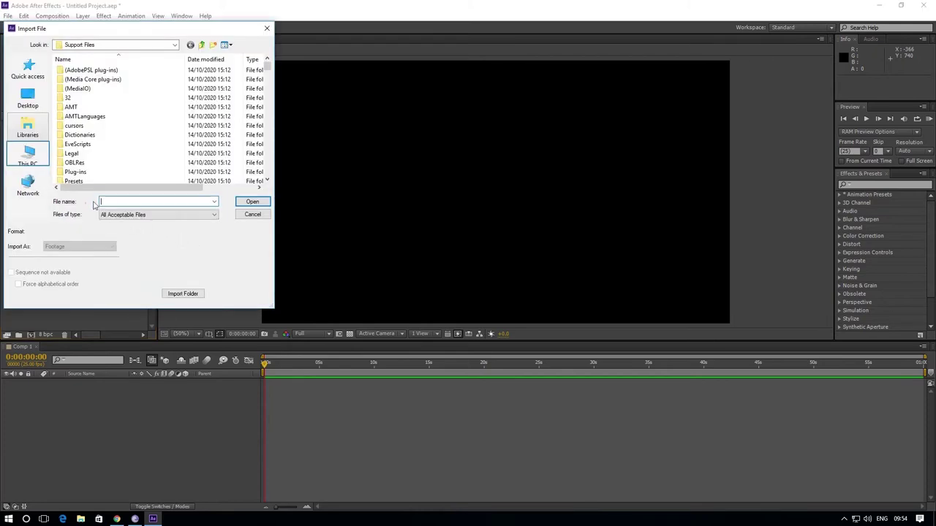
{"action": "left_click", "coordinate": [27, 153]}
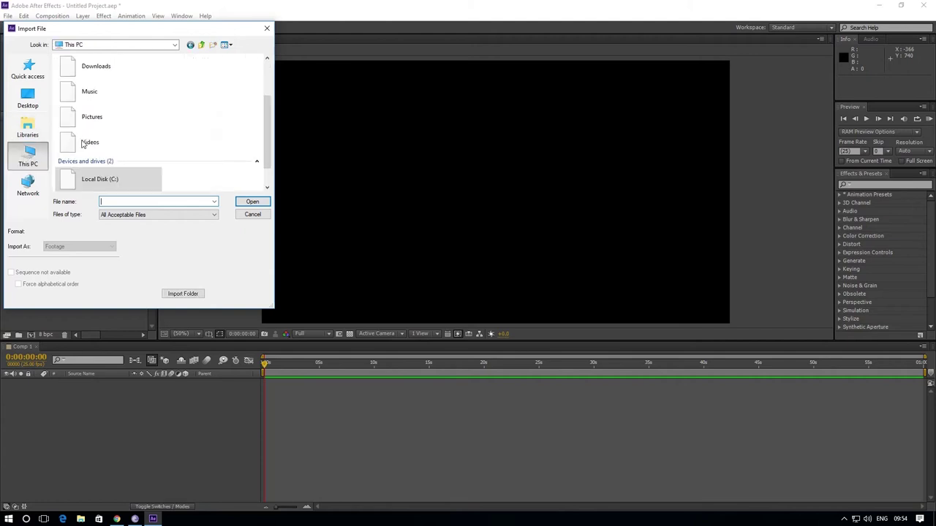
{"action": "left_click", "coordinate": [89, 177]}
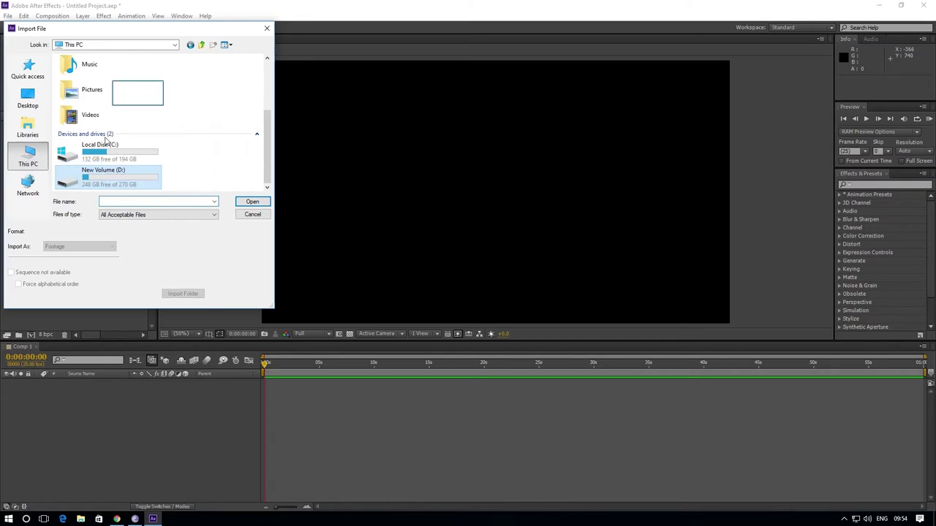
{"action": "double_click", "coordinate": [137, 94]}
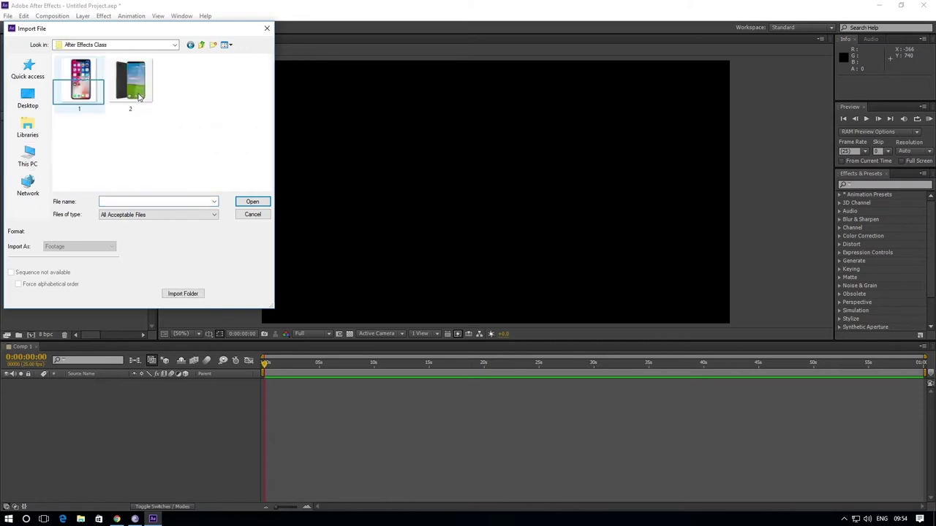
{"action": "left_click", "coordinate": [79, 95]}
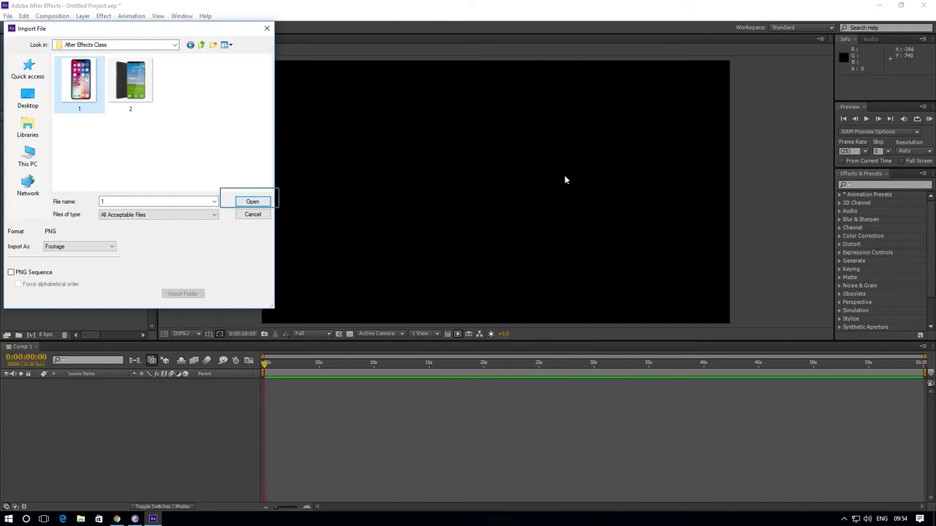
{"action": "left_click", "coordinate": [250, 201]}
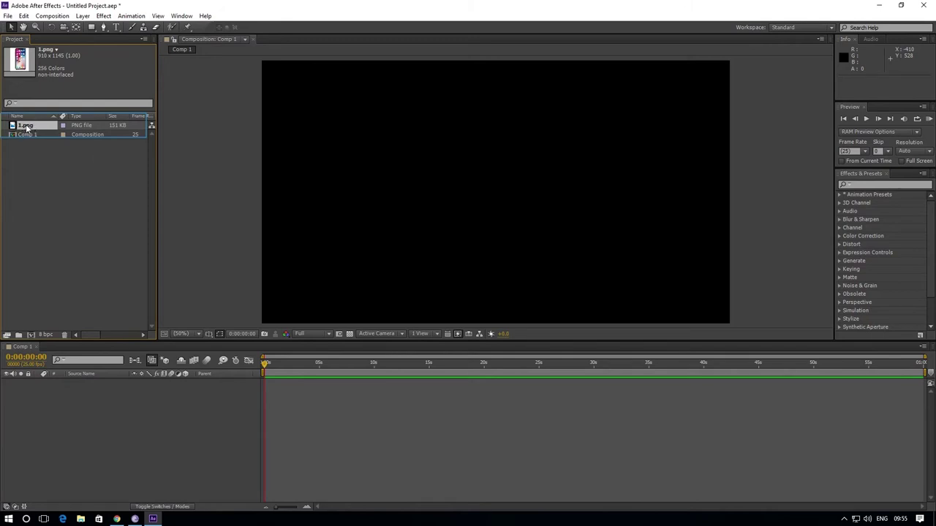
Drag 1.png from the Project panel into Comp 1 as a layer.
{"action": "left_click_drag", "start_coordinate": [29, 128], "coordinate": [33, 147]}
{"action": "left_click_drag", "start_coordinate": [47, 215], "coordinate": [139, 380]}
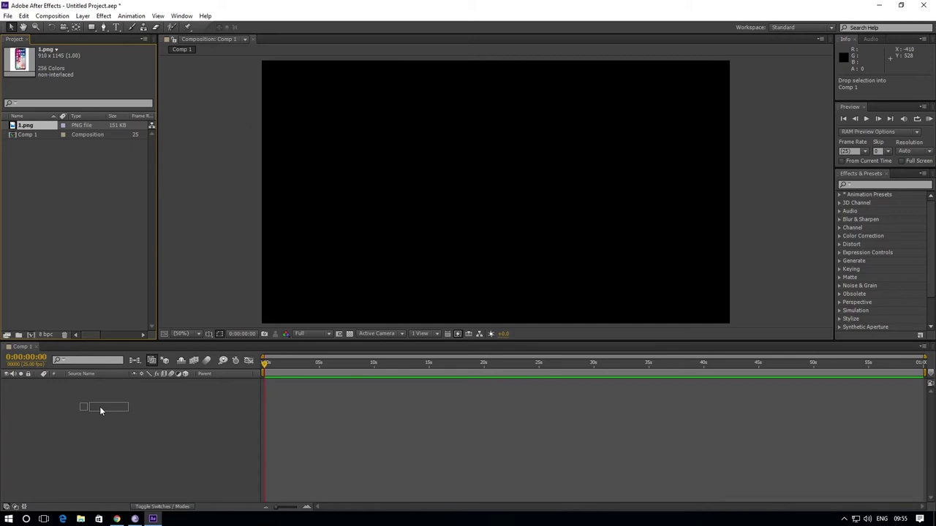
{"action": "left_click_drag", "start_coordinate": [99, 407], "coordinate": [139, 331]}
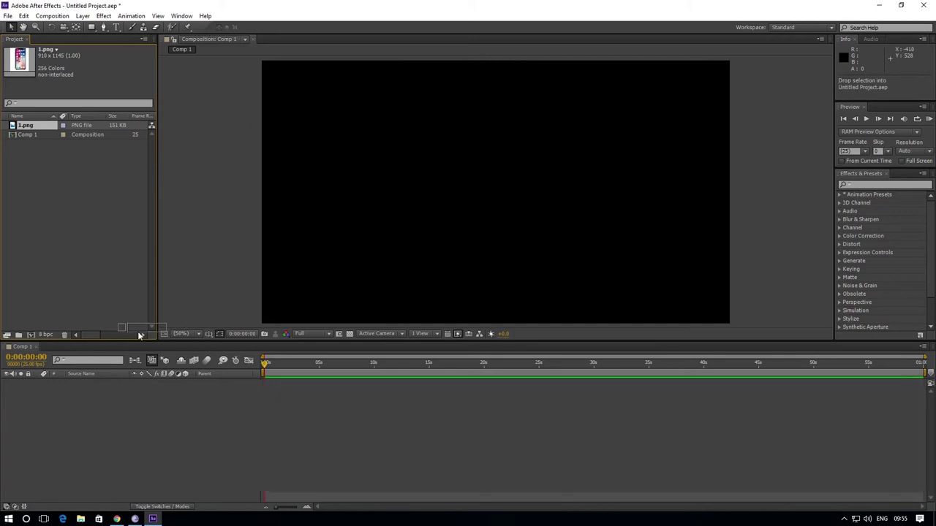
{"action": "left_click_drag", "start_coordinate": [133, 190], "coordinate": [314, 202]}
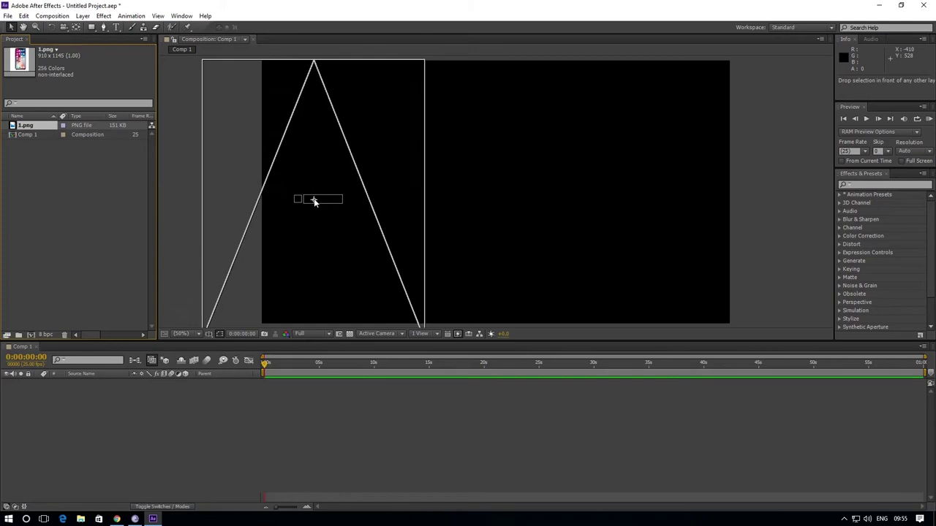
{"action": "left_click_drag", "start_coordinate": [314, 202], "coordinate": [315, 202]}
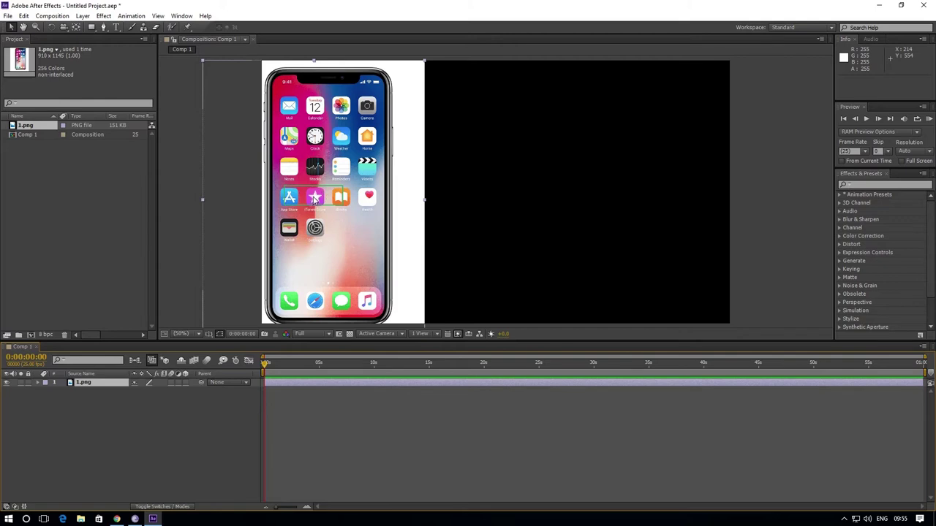
Delete the misplaced 1.png layer and add it to Comp 1 again, centred in frame.
{"action": "key", "text": "Delete"}
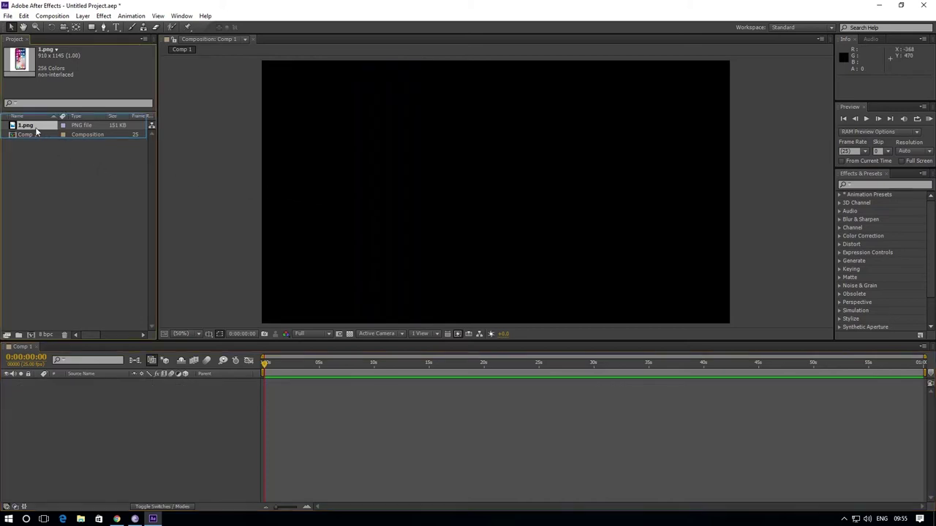
{"action": "left_click_drag", "start_coordinate": [27, 129], "coordinate": [54, 219]}
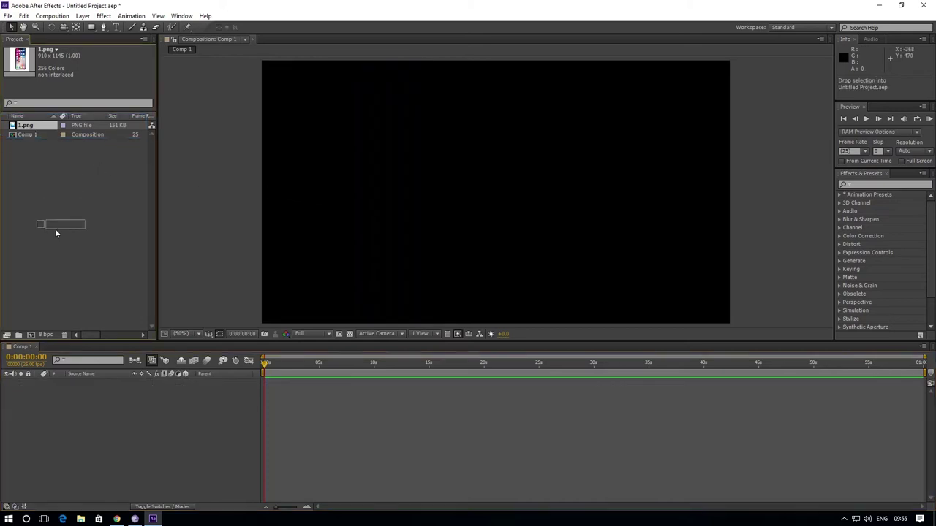
{"action": "left_click_drag", "start_coordinate": [68, 314], "coordinate": [93, 410]}
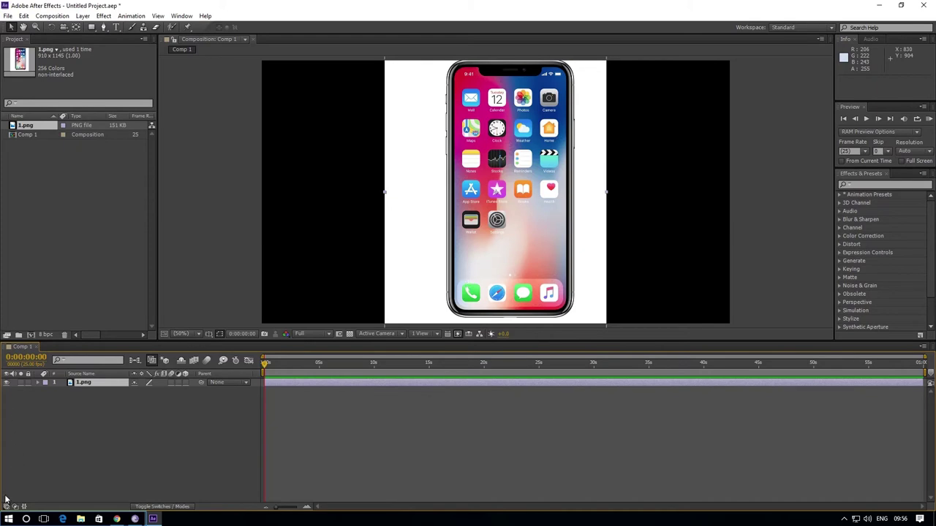
{"action": "left_click", "coordinate": [9, 521]}
{"action": "type", "text": "phot"}
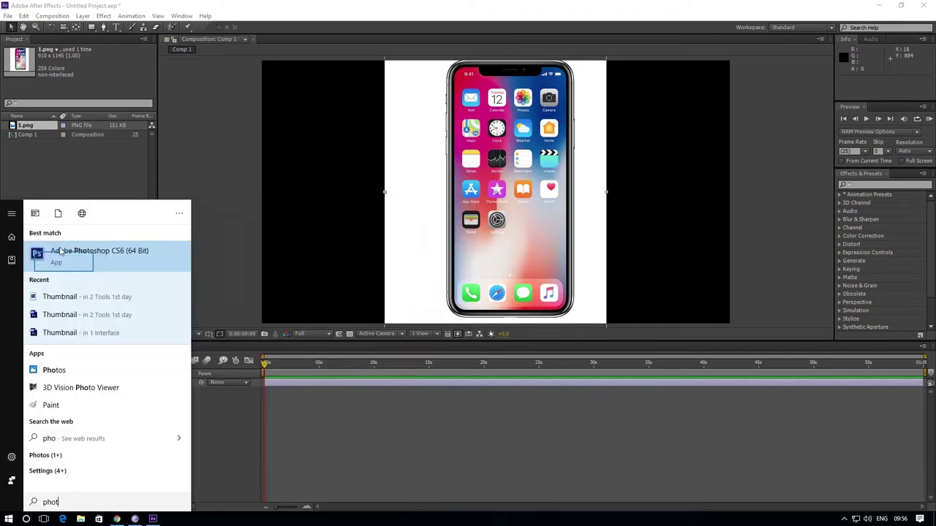
Launch Adobe Photoshop CS6 from the Start menu search, then minimize it.
{"action": "left_click", "coordinate": [73, 246]}
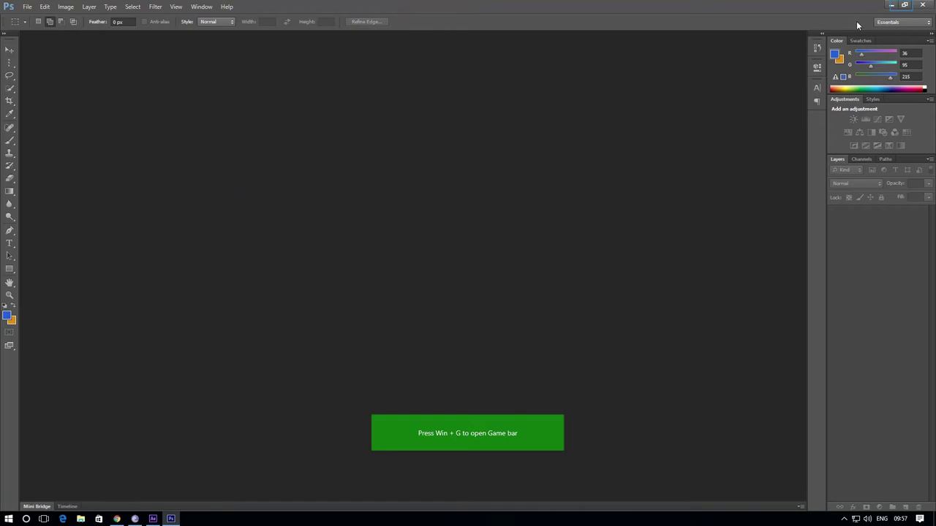
{"action": "left_click", "coordinate": [892, 5]}
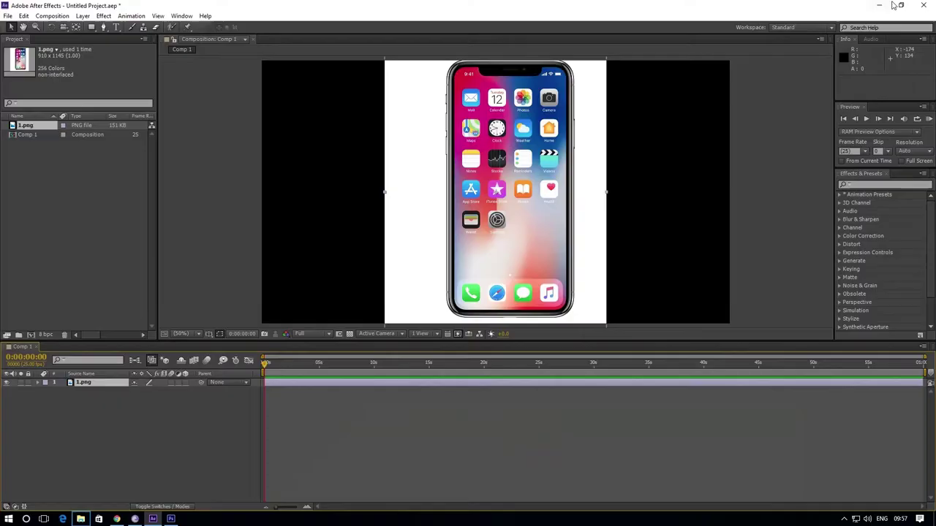
{"action": "left_click", "coordinate": [81, 519]}
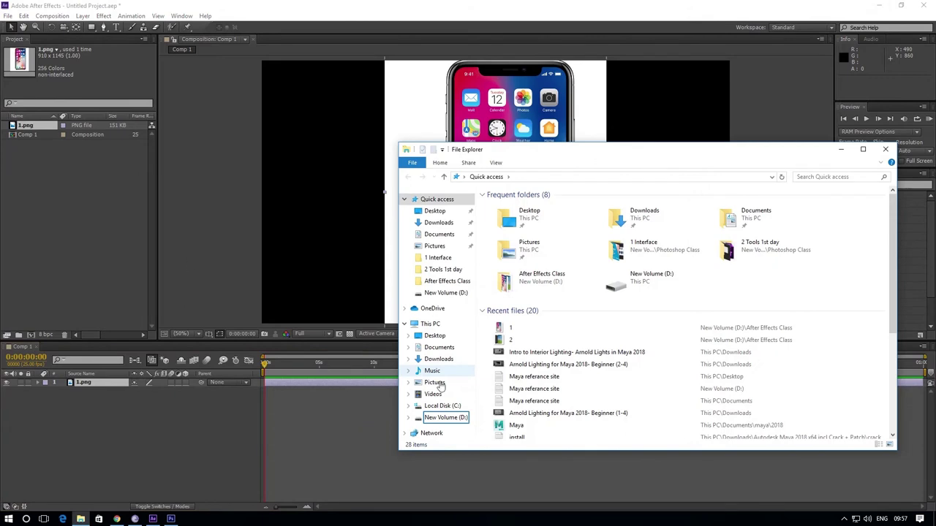
Open image 1 from D:\After Effects Class in Photoshop CS6 using Open with.
{"action": "left_click_drag", "start_coordinate": [433, 419], "coordinate": [521, 271]}
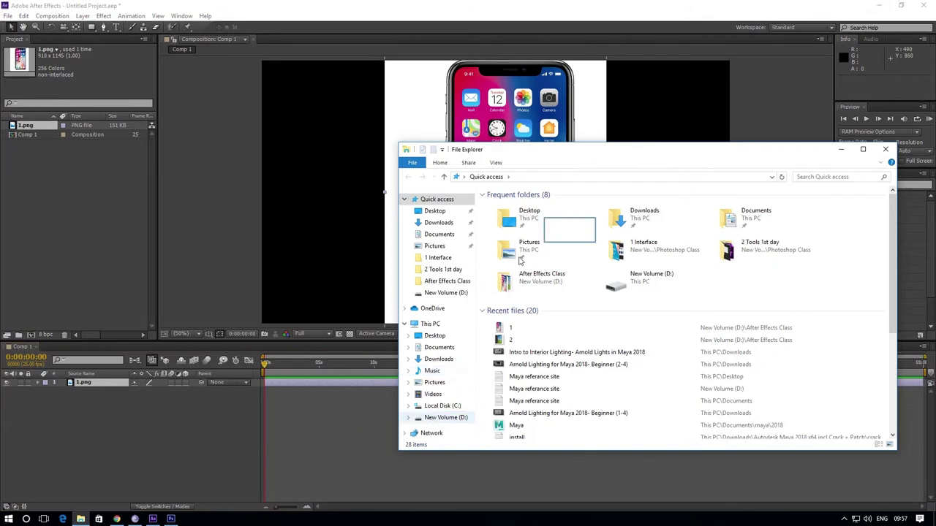
{"action": "double_click", "coordinate": [576, 234]}
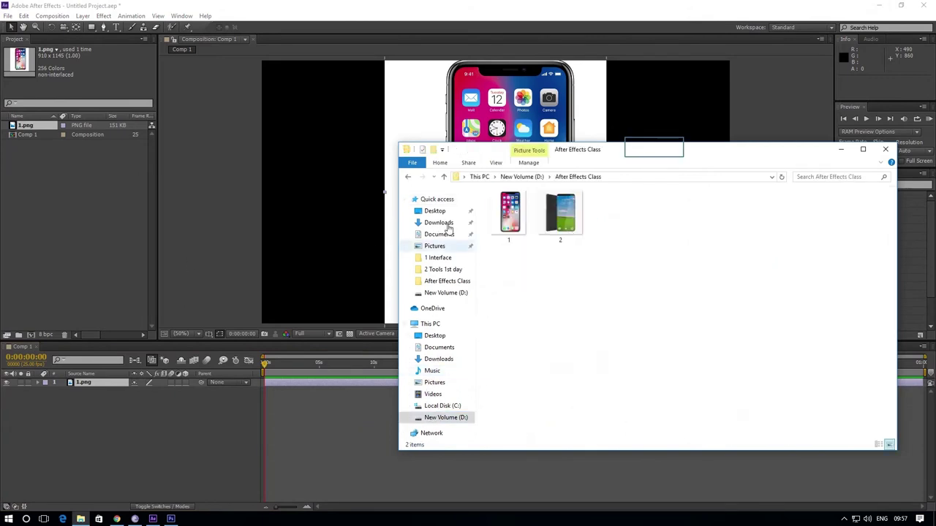
{"action": "left_click_drag", "start_coordinate": [664, 155], "coordinate": [820, 251]}
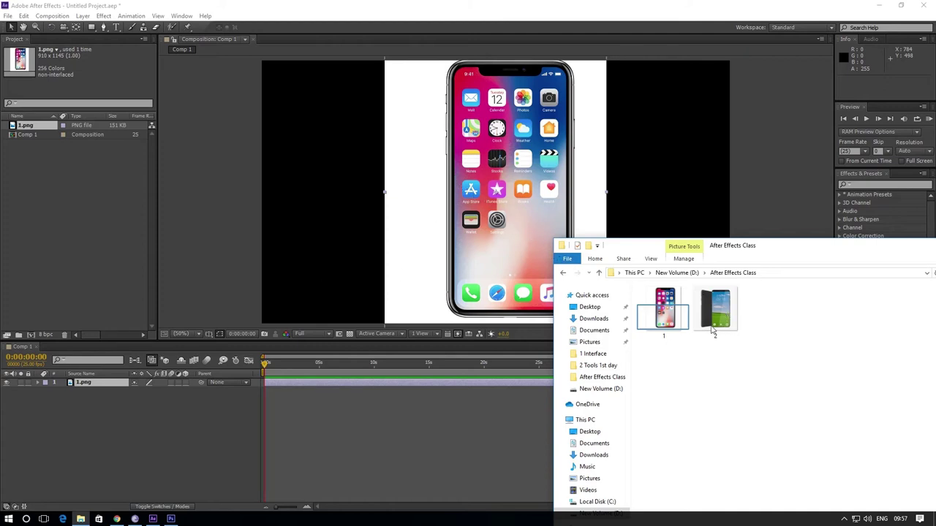
{"action": "left_click", "coordinate": [665, 326]}
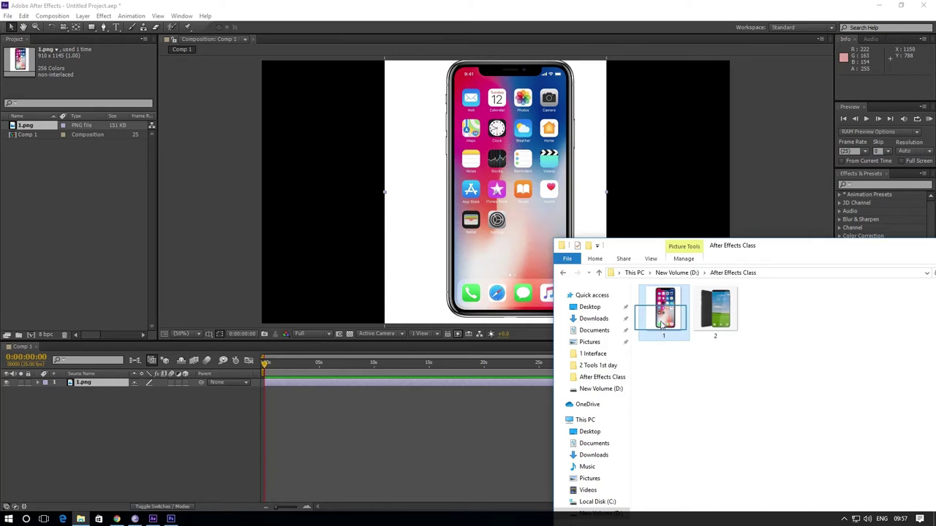
{"action": "right_click", "coordinate": [662, 320]}
{"action": "mouse_move", "coordinate": [699, 167]}
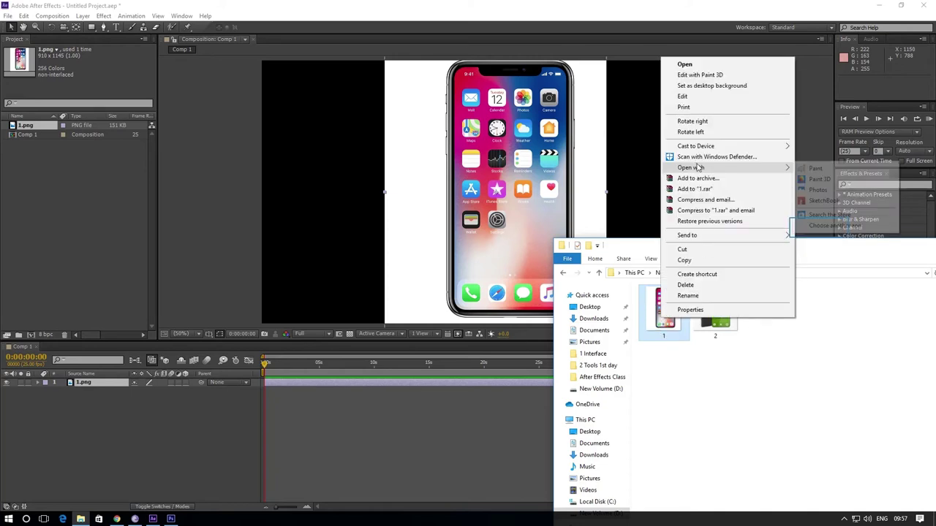
{"action": "left_click", "coordinate": [817, 226]}
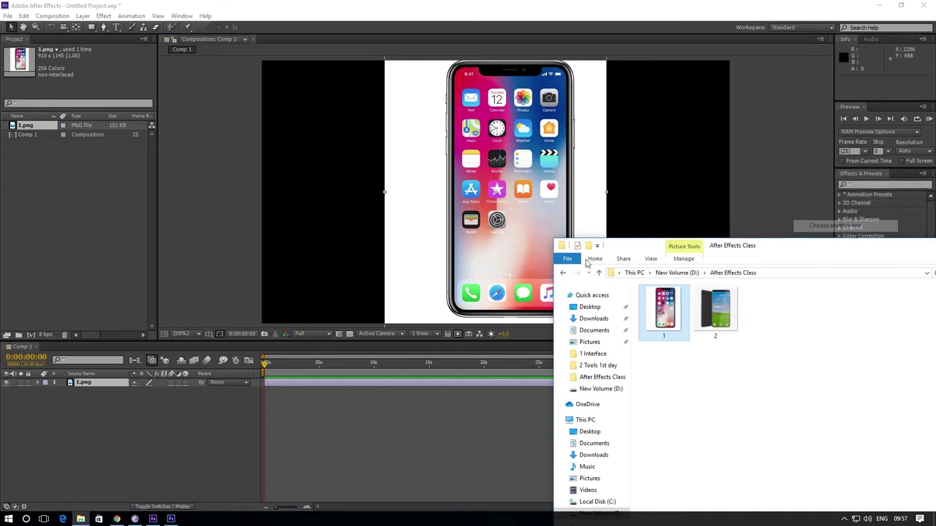
{"action": "left_click", "coordinate": [419, 315]}
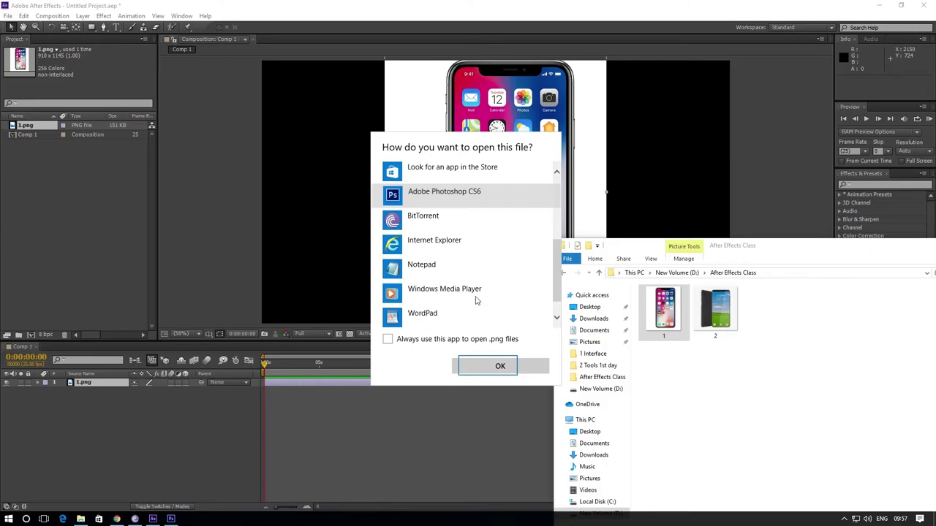
{"action": "left_click", "coordinate": [489, 368]}
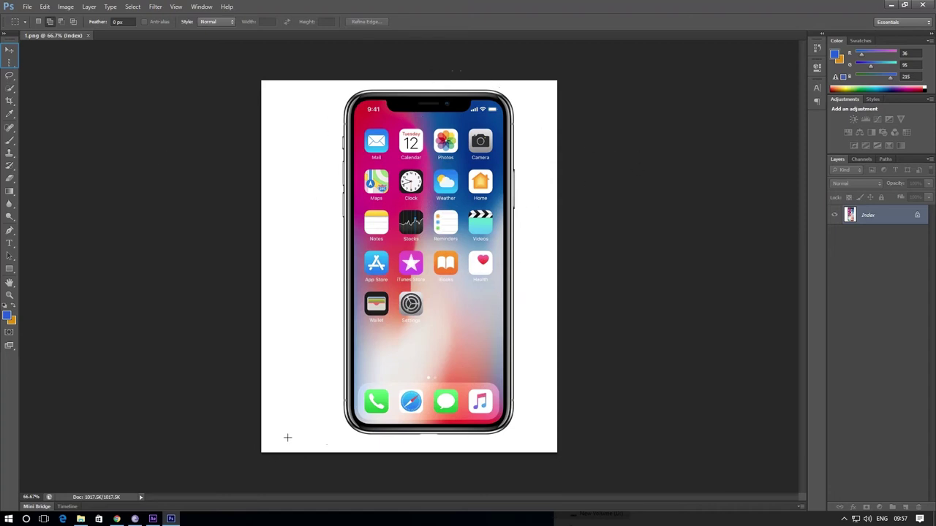
Convert 1.png to RGB Color mode and unlock the Background as Layer 0.
{"action": "left_click", "coordinate": [8, 52]}
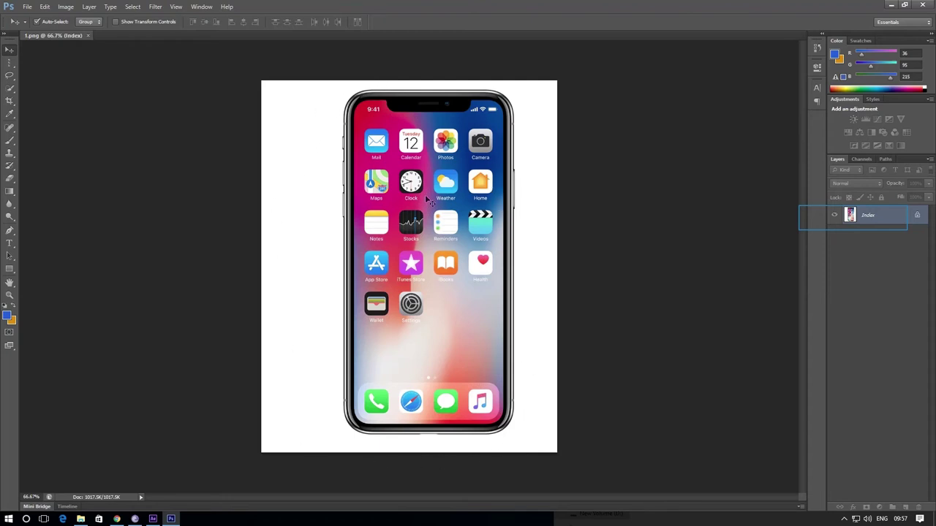
{"action": "left_click_drag", "start_coordinate": [852, 219], "coordinate": [881, 220]}
{"action": "left_click_drag", "start_coordinate": [854, 219], "coordinate": [854, 220]}
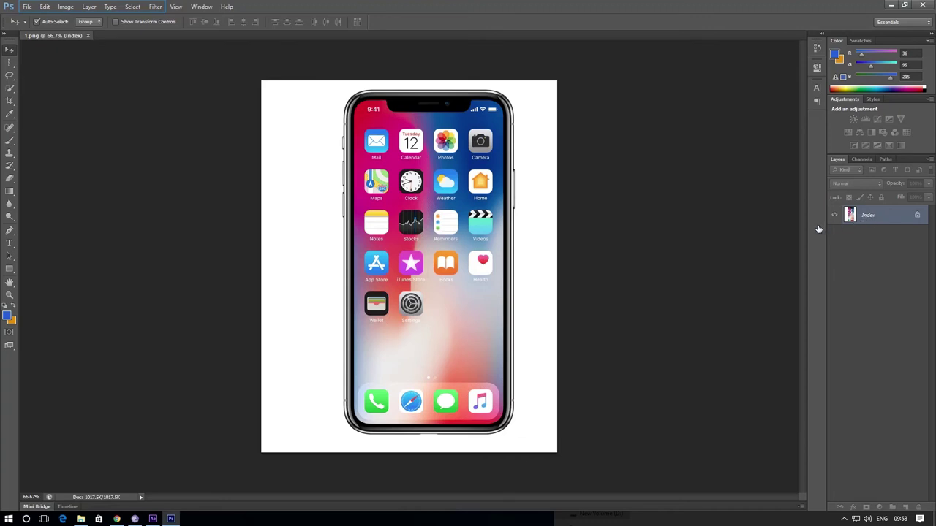
{"action": "left_click", "coordinate": [68, 7]}
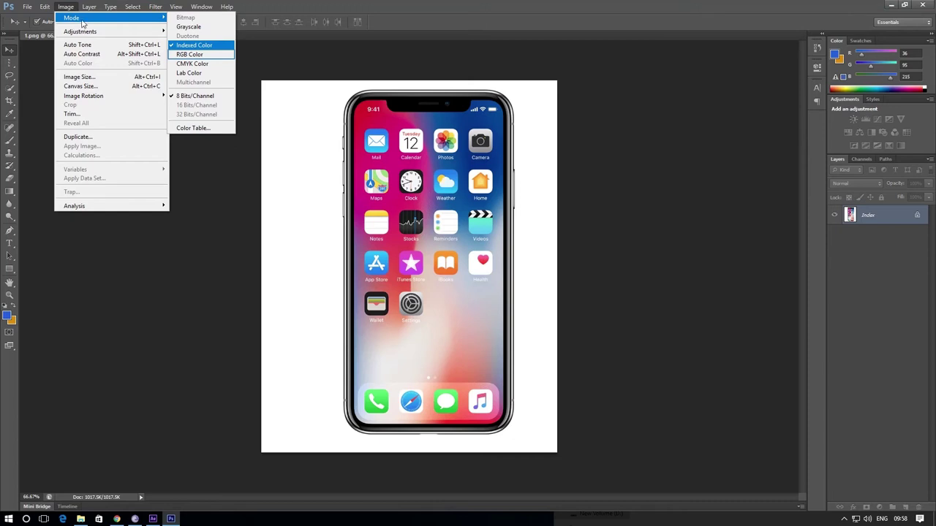
{"action": "left_click", "coordinate": [191, 55]}
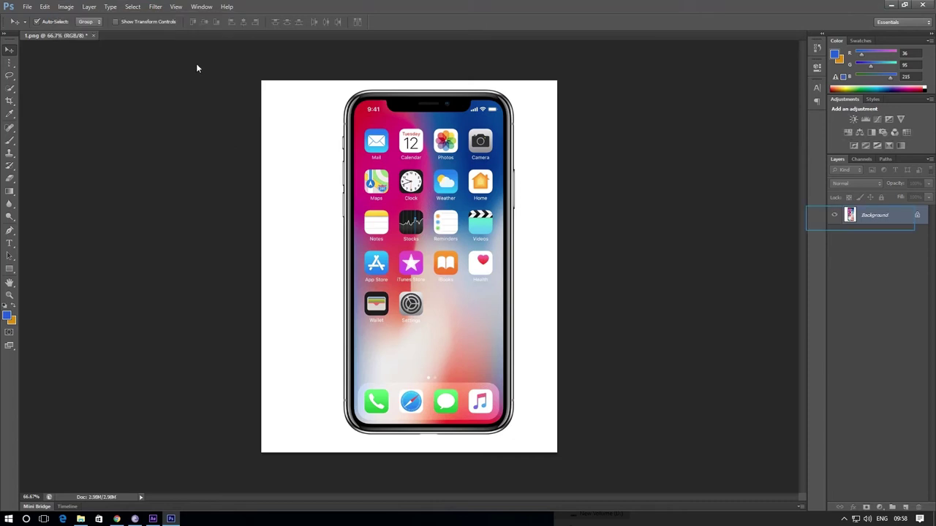
{"action": "double_click", "coordinate": [863, 221]}
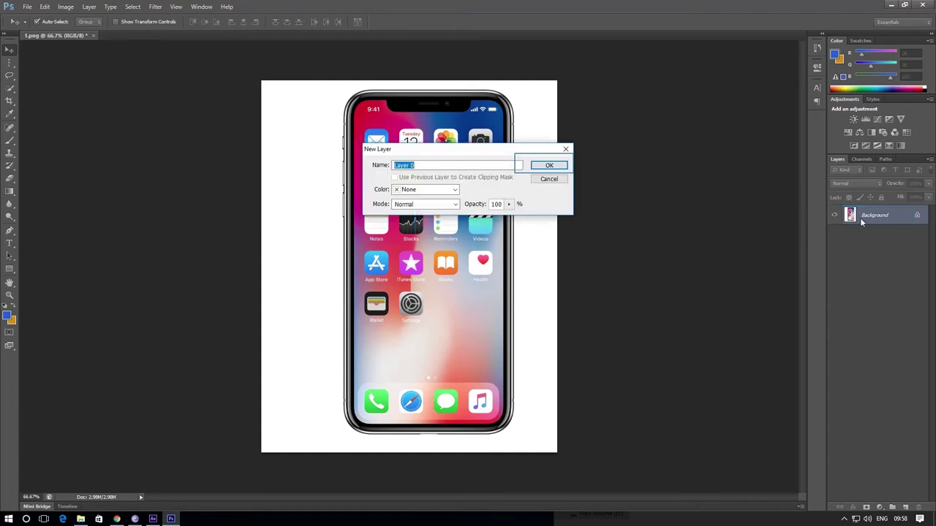
{"action": "left_click", "coordinate": [542, 167]}
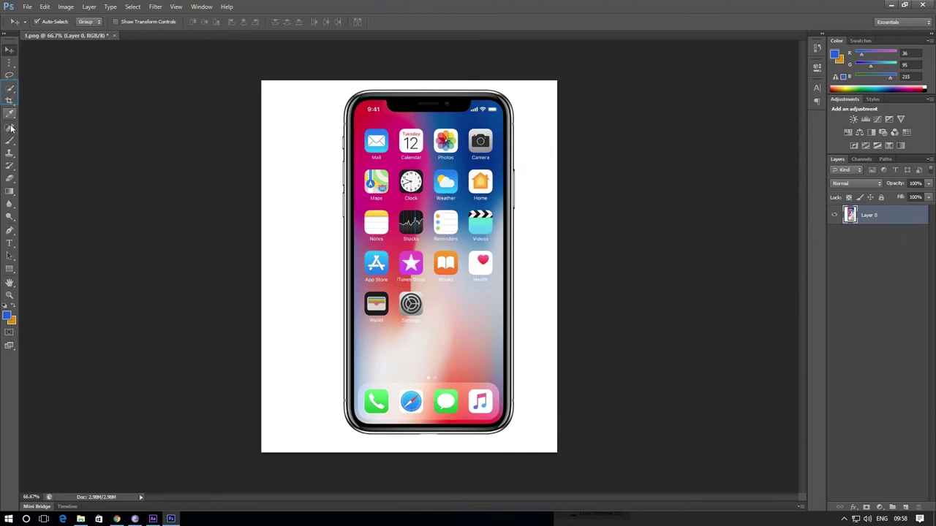
Delete the white background around the phone with the Magic Wand, then deselect.
{"action": "left_click", "coordinate": [9, 90]}
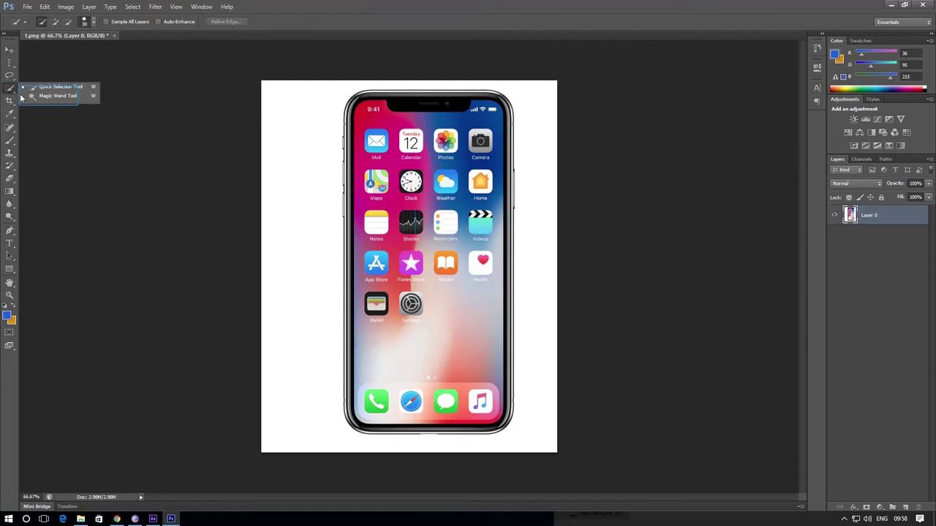
{"action": "left_click", "coordinate": [43, 101]}
{"action": "left_click", "coordinate": [292, 185]}
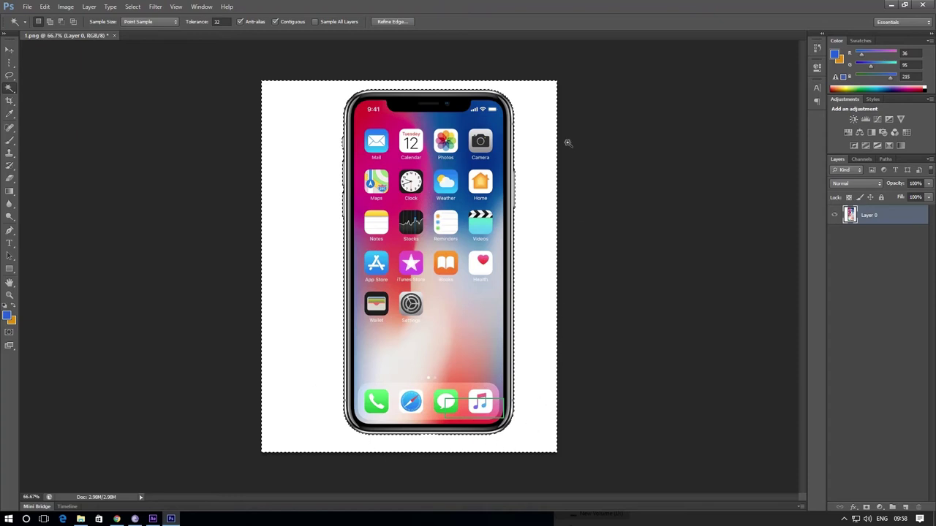
{"action": "key", "text": "Delete"}
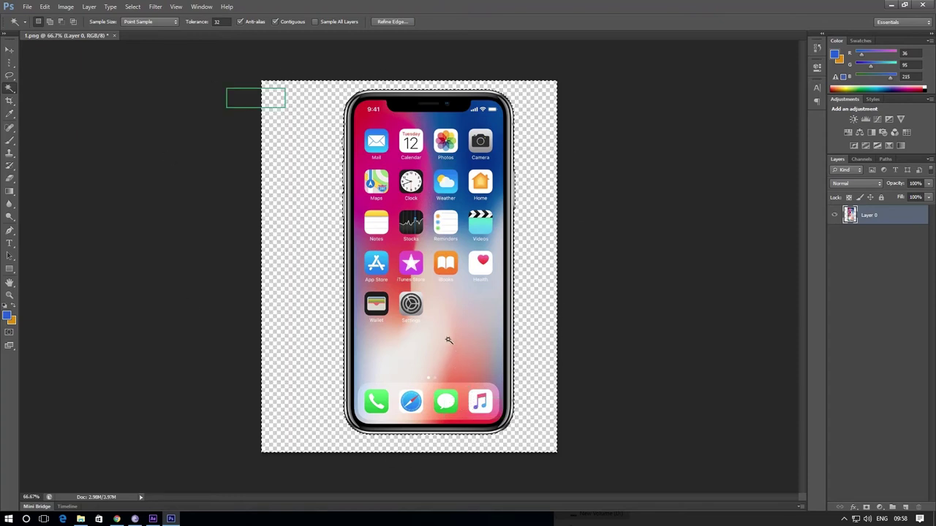
{"action": "key", "text": "ctrl+d"}
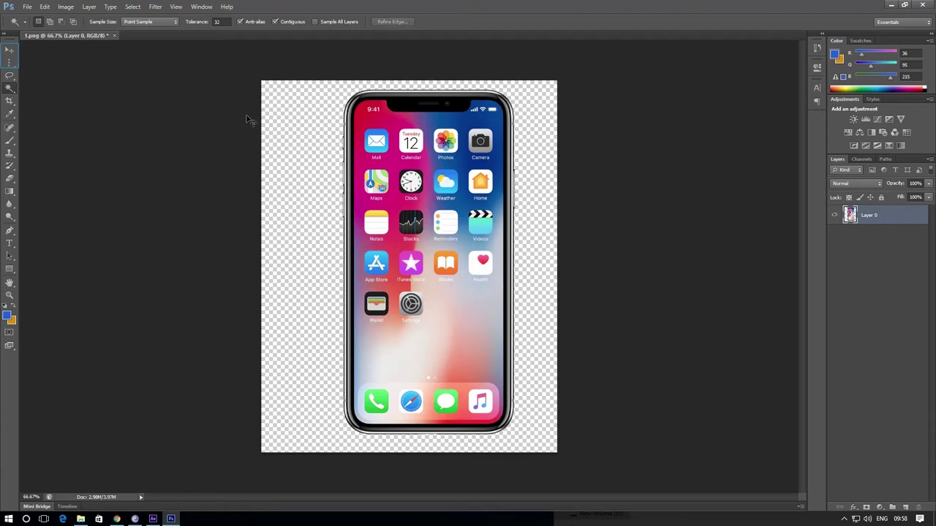
Nudge the phone layer slightly left on the canvas with the Move tool.
{"action": "left_click", "coordinate": [9, 49]}
{"action": "left_click_drag", "start_coordinate": [443, 291], "coordinate": [401, 285]}
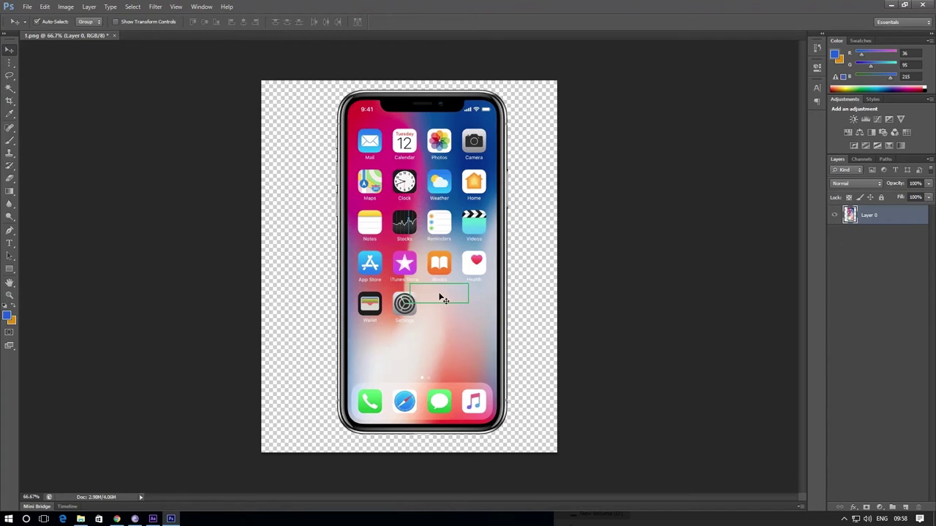
{"action": "key", "text": "shift+Left"}
{"action": "key", "text": "shift+Left"}
{"action": "key", "text": "shift+Left"}
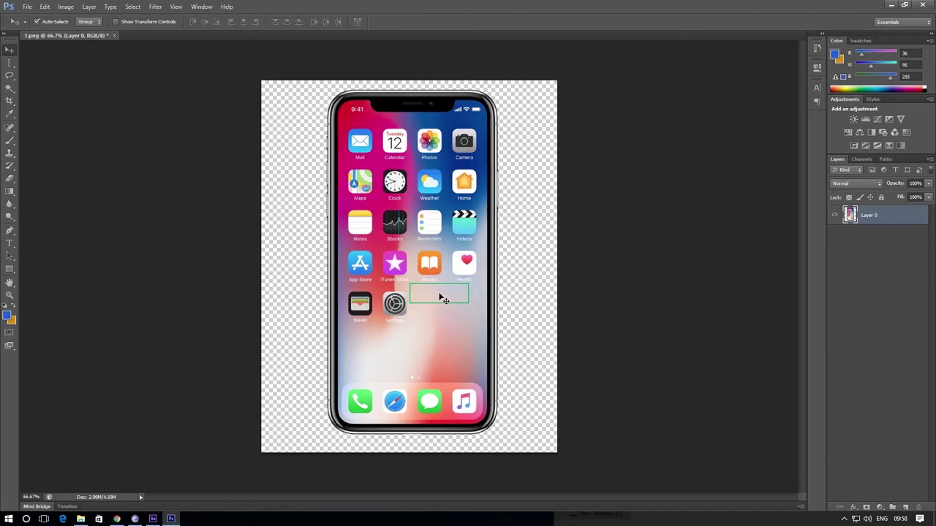
{"action": "key", "text": "shift+Left"}
{"action": "key", "text": "Right"}
{"action": "key", "text": "Right"}
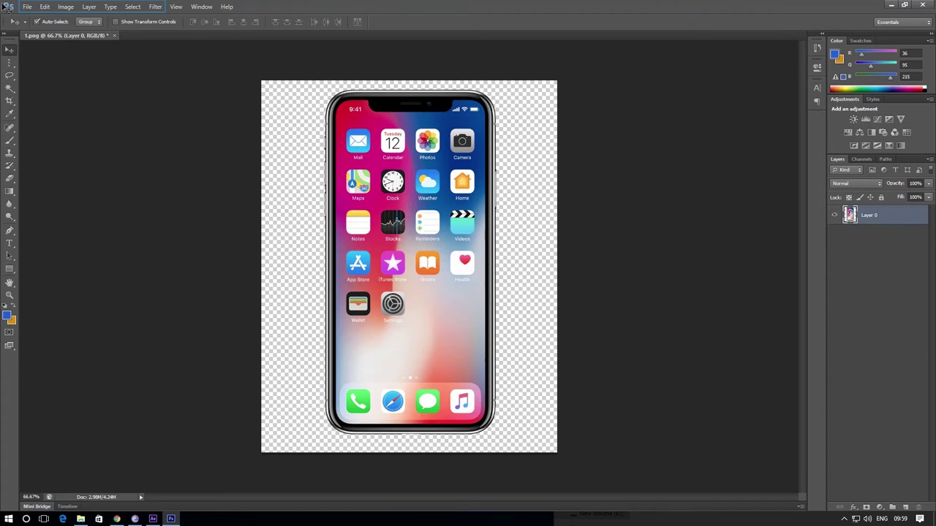
{"action": "left_click", "coordinate": [26, 9]}
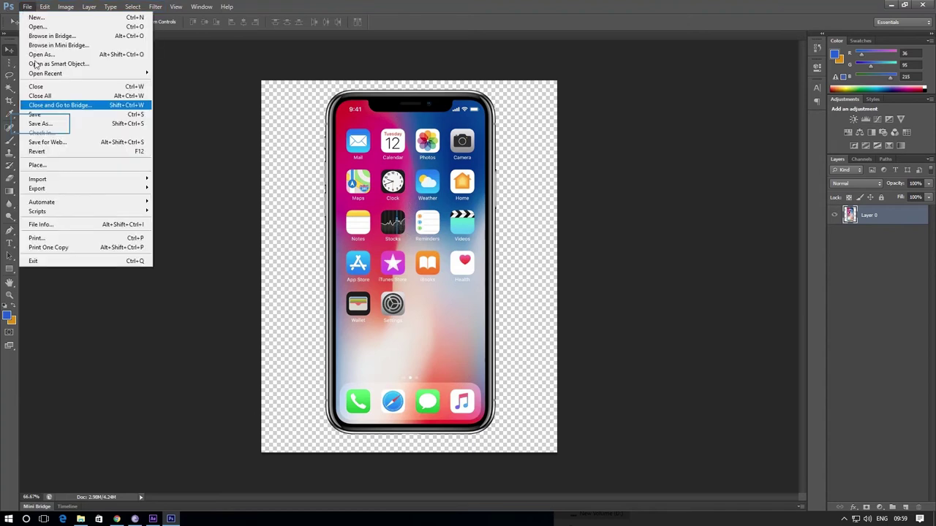
Save the edited phone as PNG over 1.png in After Effects Class, then minimize Photoshop.
{"action": "left_click", "coordinate": [44, 128]}
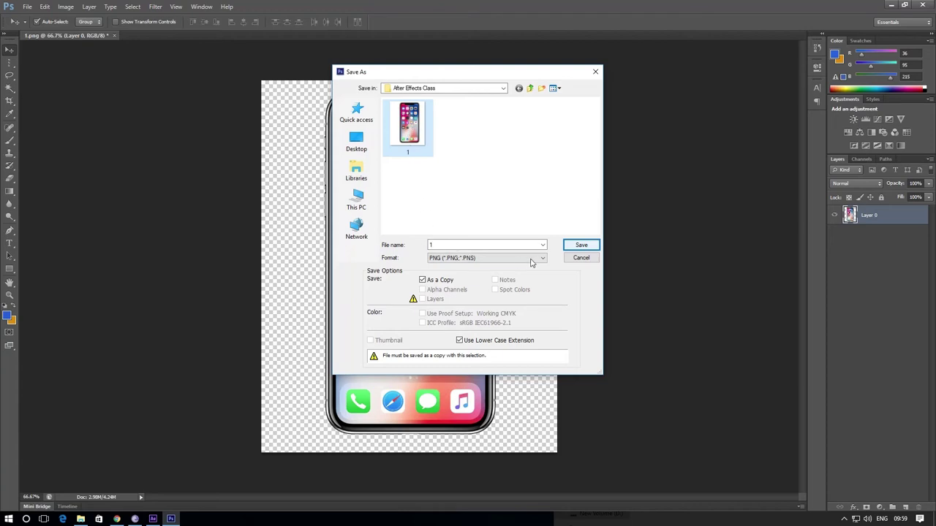
{"action": "left_click", "coordinate": [577, 248]}
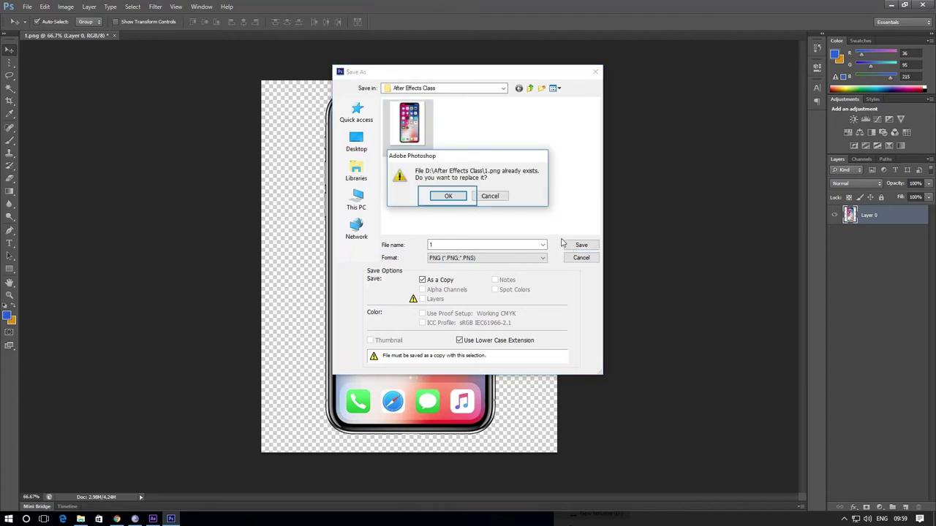
{"action": "left_click", "coordinate": [451, 197]}
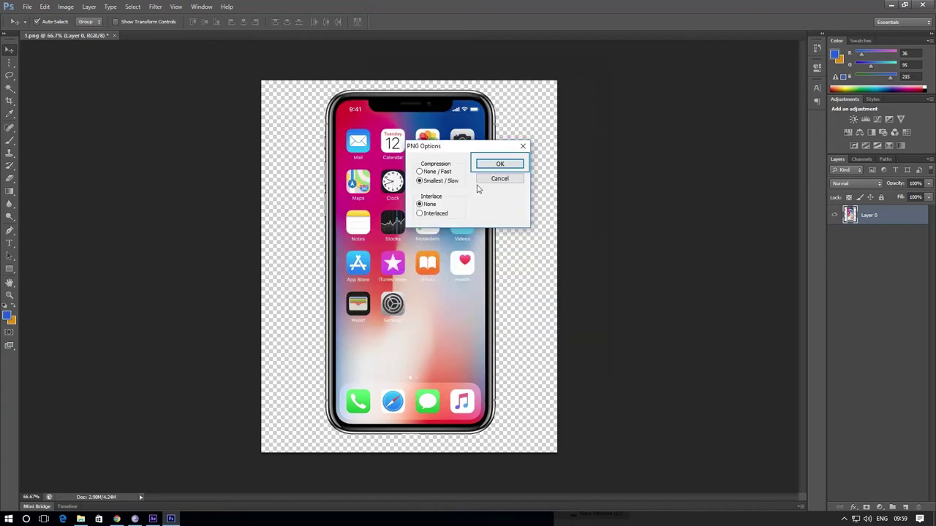
{"action": "left_click", "coordinate": [501, 165]}
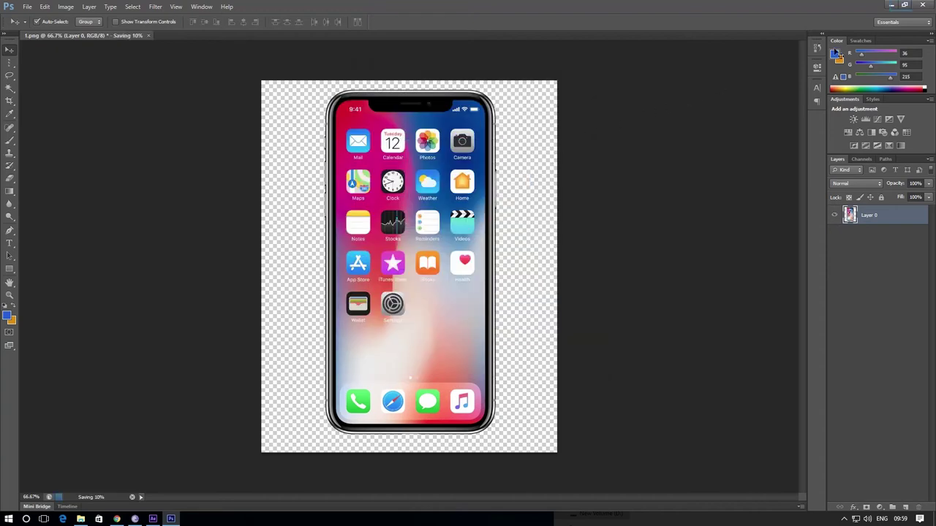
{"action": "left_click", "coordinate": [892, 6]}
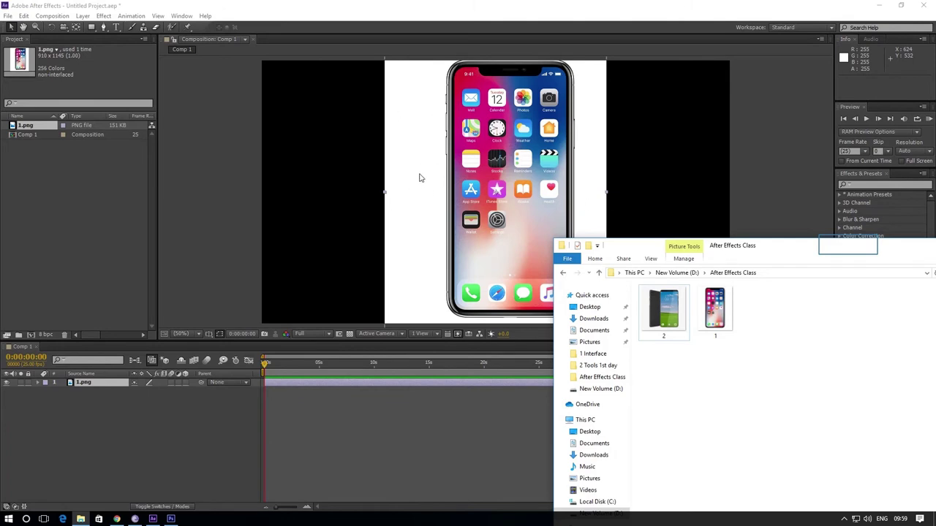
Minimize the Explorer window and reload the 1.png footage from the Project panel.
{"action": "left_click_drag", "start_coordinate": [651, 251], "coordinate": [755, 254]}
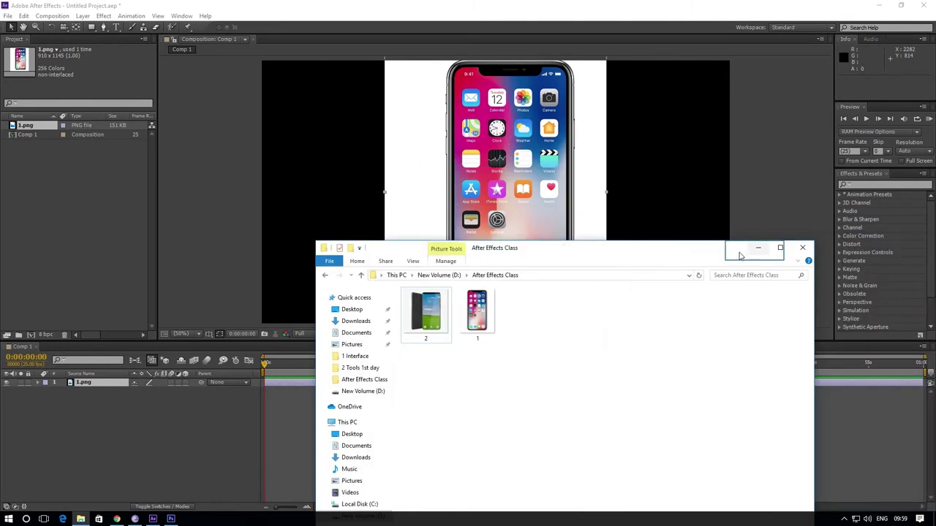
{"action": "left_click", "coordinate": [758, 250]}
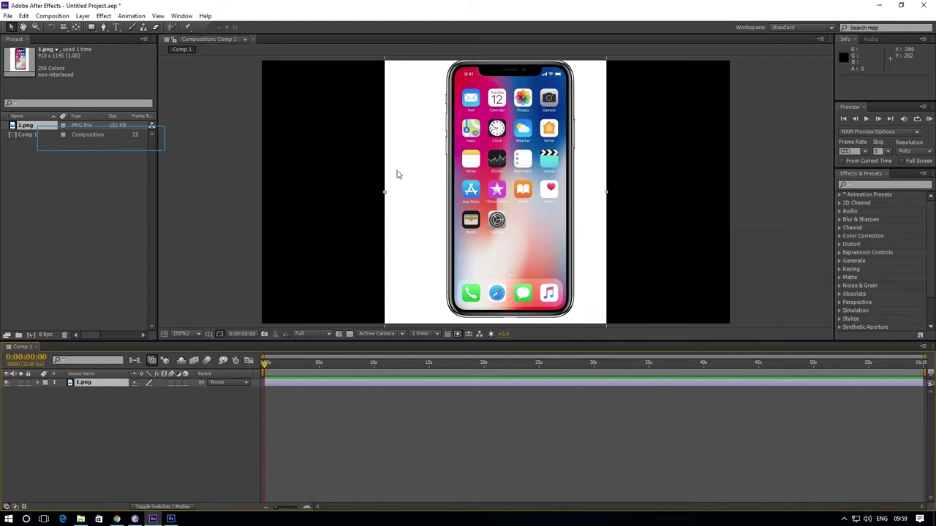
{"action": "right_click", "coordinate": [39, 128]}
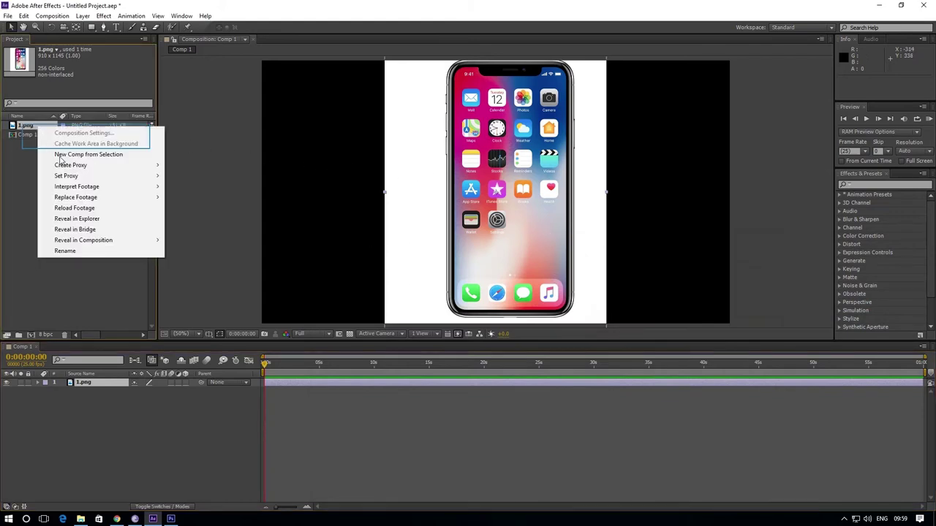
{"action": "right_click", "coordinate": [22, 125]}
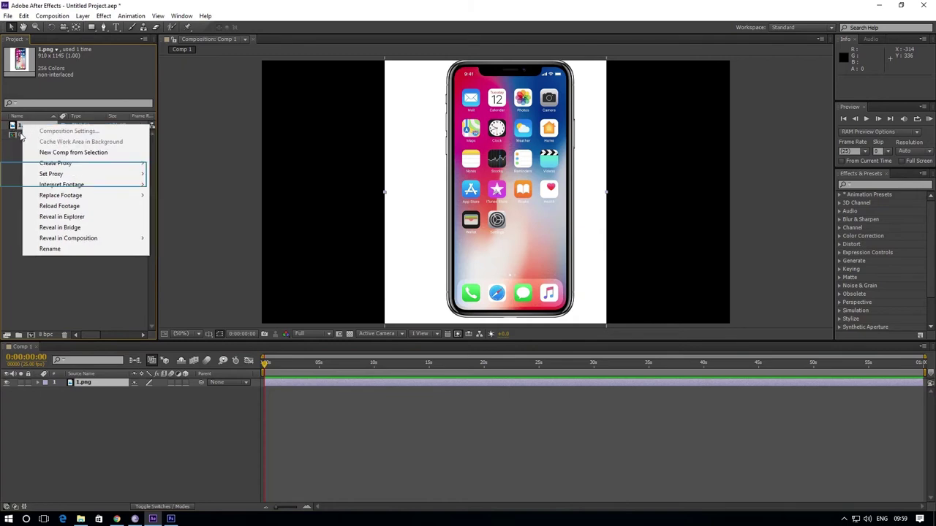
{"action": "left_click", "coordinate": [9, 178]}
{"action": "left_click", "coordinate": [28, 128]}
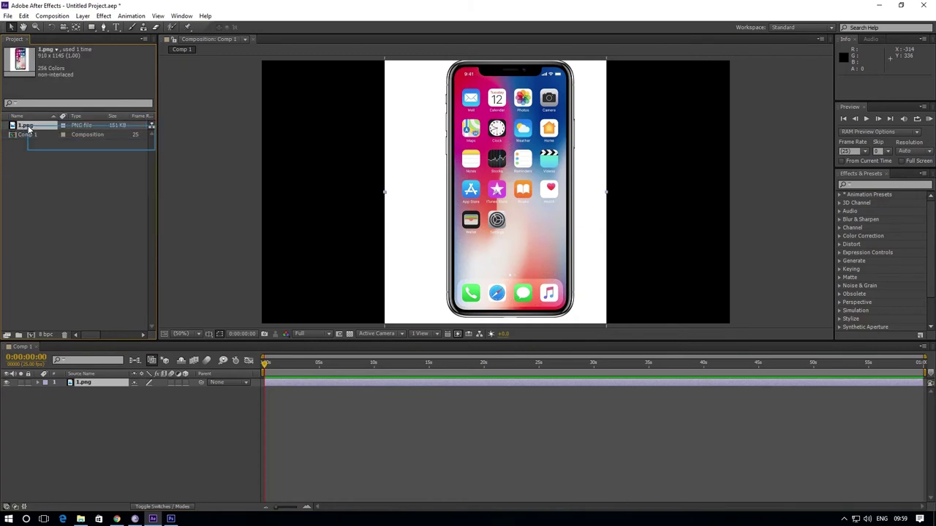
{"action": "right_click", "coordinate": [28, 128]}
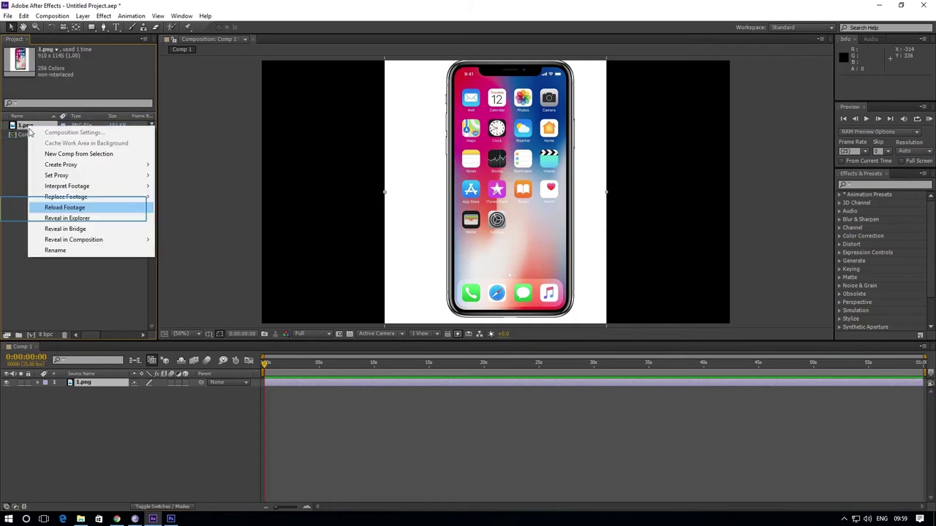
{"action": "left_click", "coordinate": [65, 208]}
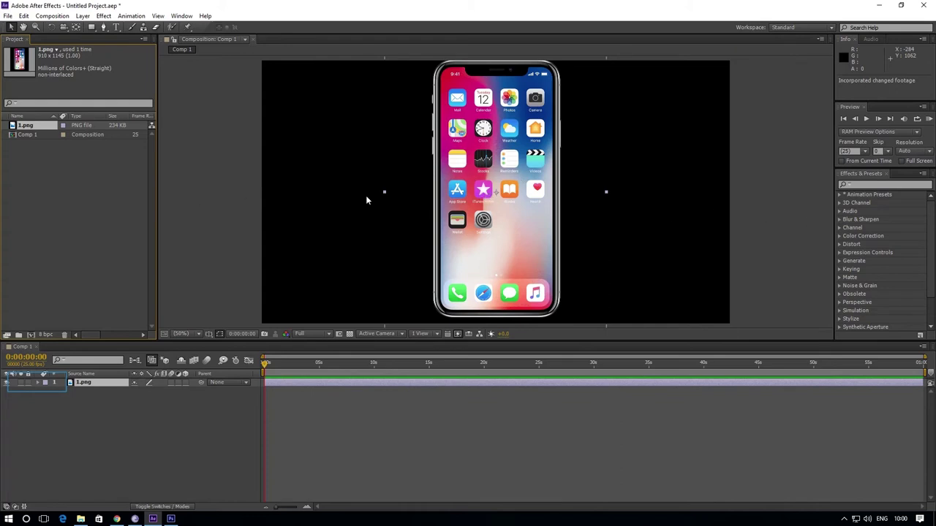
Expand the 1.png layer's Transform properties and try adjusting Position and Scale.
{"action": "left_click", "coordinate": [39, 384]}
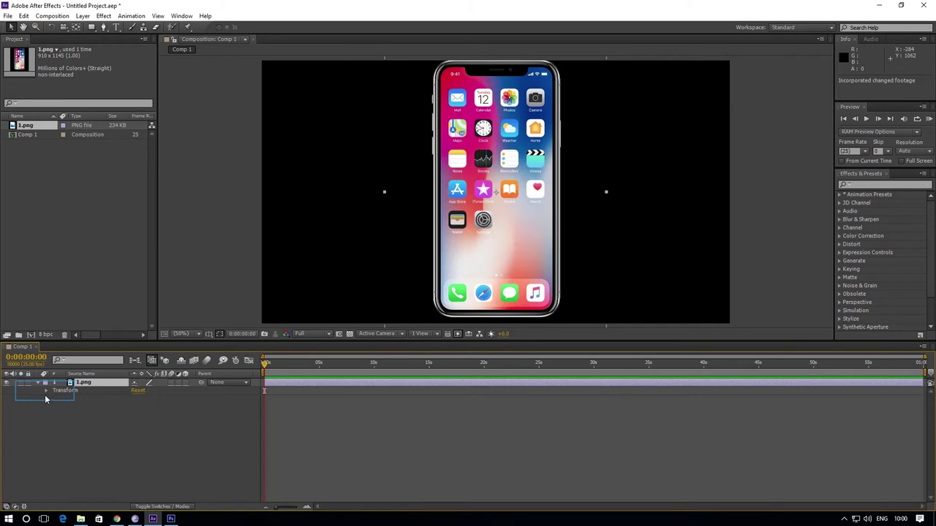
{"action": "left_click", "coordinate": [45, 392]}
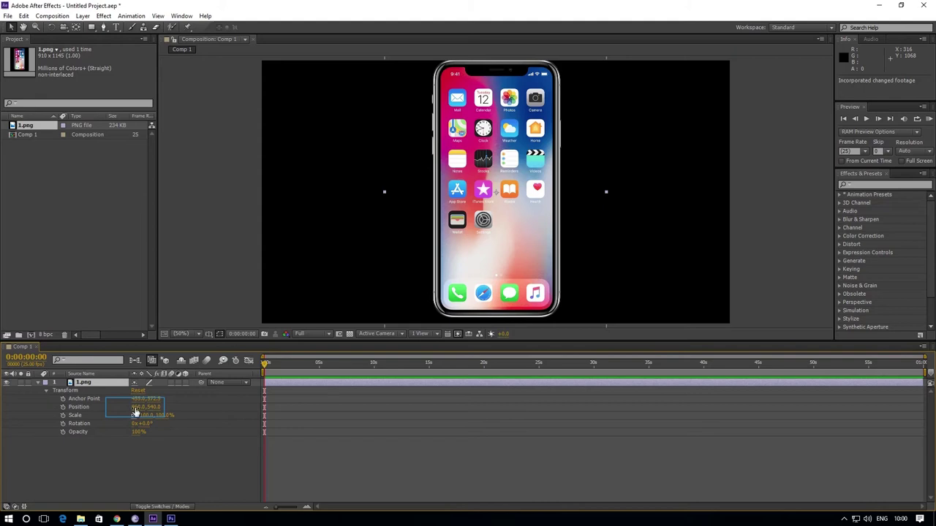
{"action": "left_click_drag", "start_coordinate": [135, 413], "coordinate": [168, 432]}
{"action": "left_click_drag", "start_coordinate": [173, 407], "coordinate": [72, 413]}
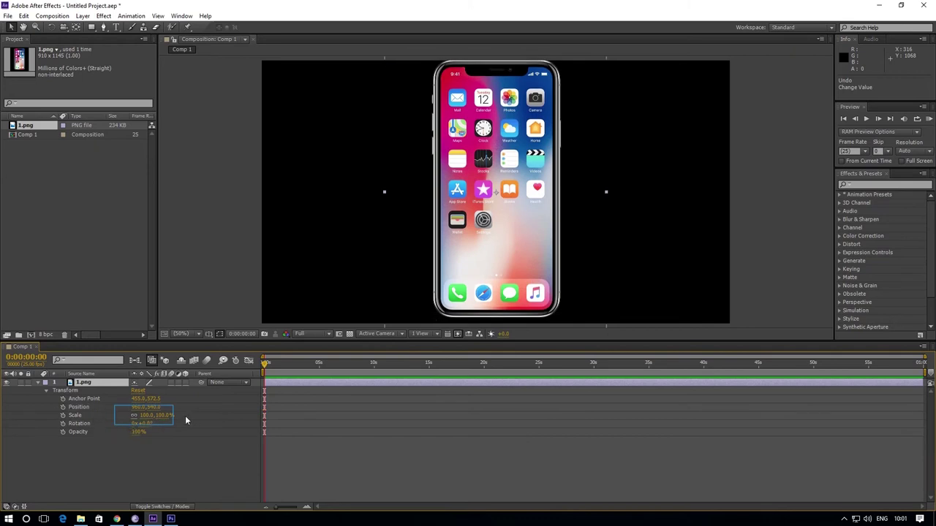
{"action": "mouse_move", "coordinate": [145, 418]}
{"action": "left_mouse_down"}
{"action": "mouse_move", "coordinate": [167, 419]}
{"action": "mouse_move", "coordinate": [125, 417]}
{"action": "mouse_move", "coordinate": [169, 418]}
{"action": "mouse_move", "coordinate": [141, 430]}
{"action": "left_mouse_up"}
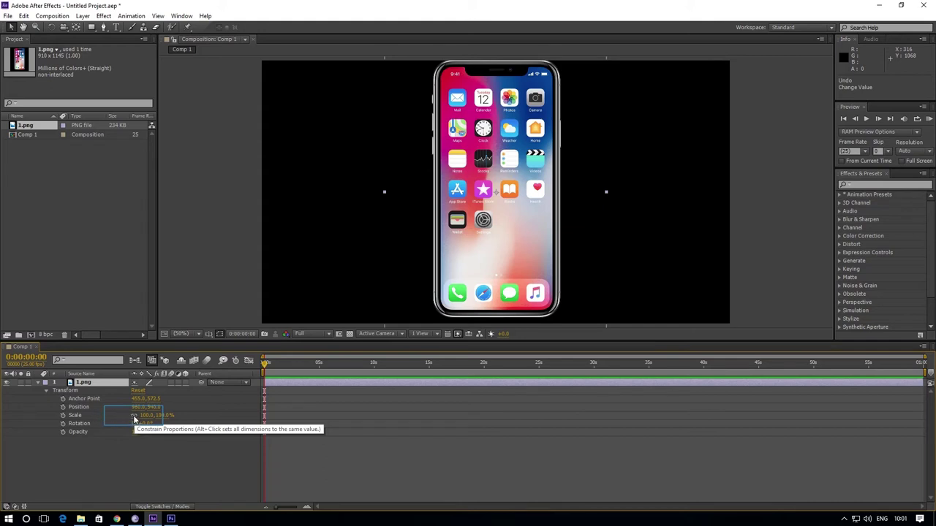
Scale the phone uniformly to 65% after testing unlinked width, then rotate it clockwise.
{"action": "left_click", "coordinate": [133, 417]}
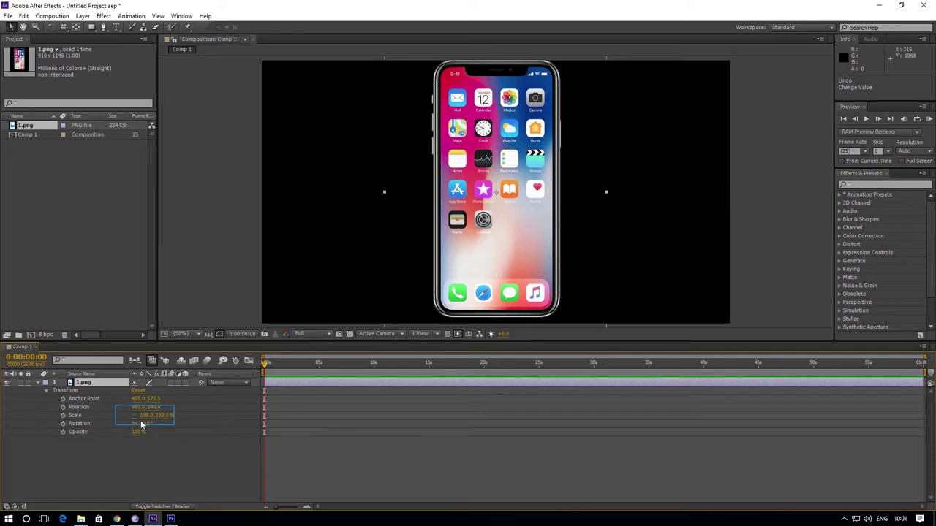
{"action": "left_click_drag", "start_coordinate": [142, 420], "coordinate": [205, 437]}
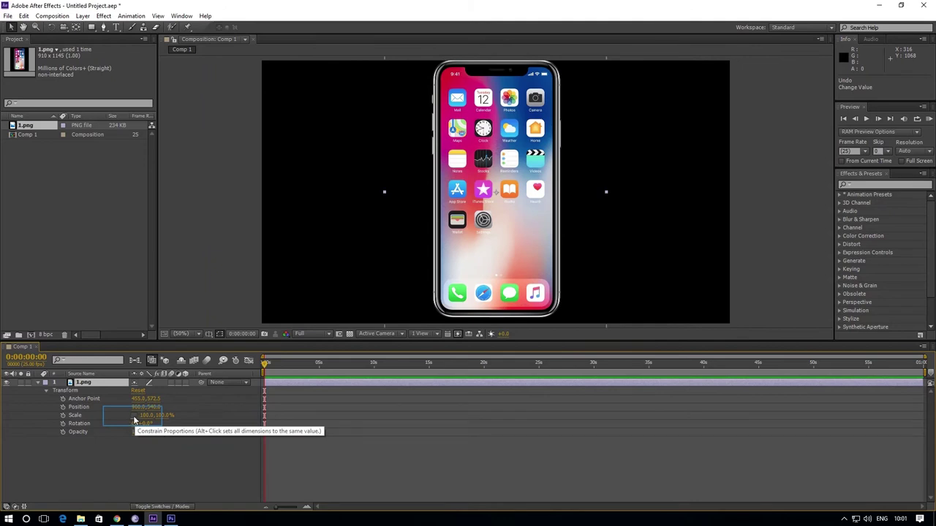
{"action": "left_click", "coordinate": [134, 419]}
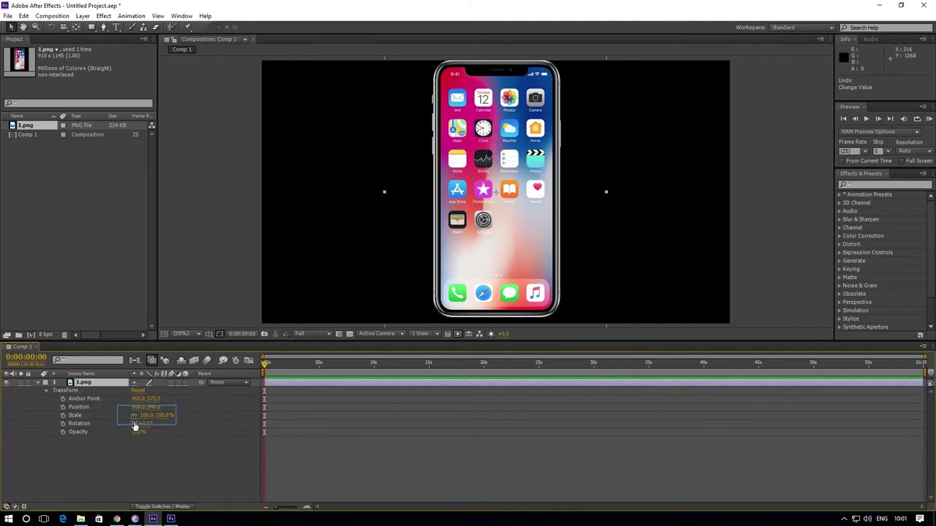
{"action": "left_click_drag", "start_coordinate": [147, 420], "coordinate": [132, 415]}
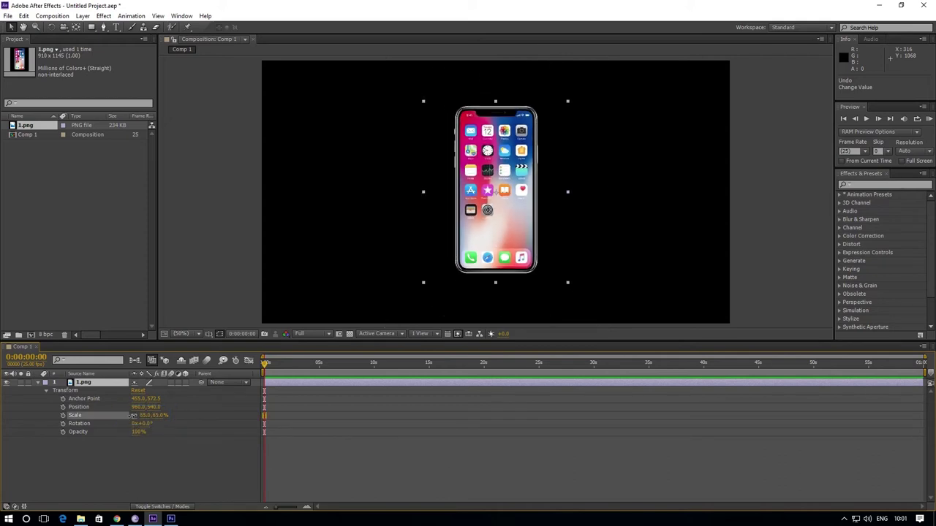
{"action": "left_click", "coordinate": [140, 424]}
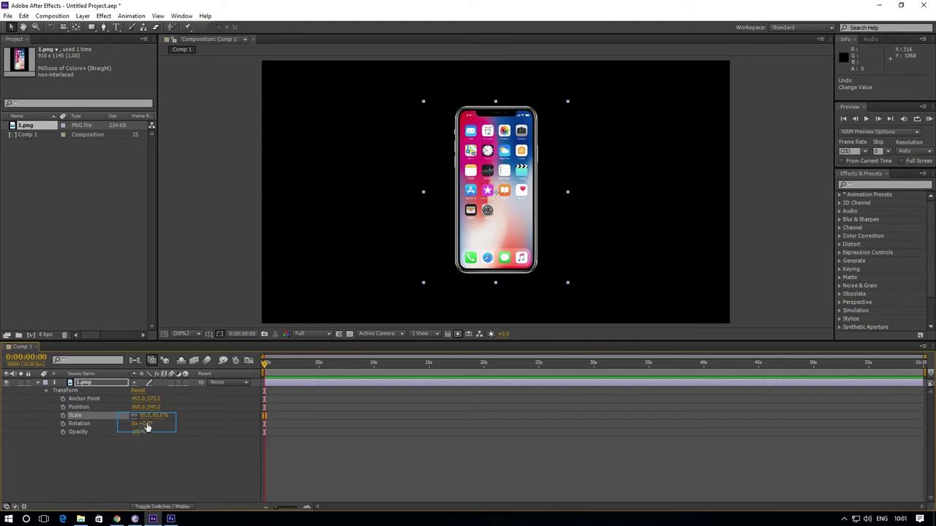
{"action": "left_click_drag", "start_coordinate": [147, 427], "coordinate": [167, 426]}
Set the phone's Rotation to -90° to lay it flat, then back to 0°.
{"action": "left_click", "coordinate": [146, 426]}
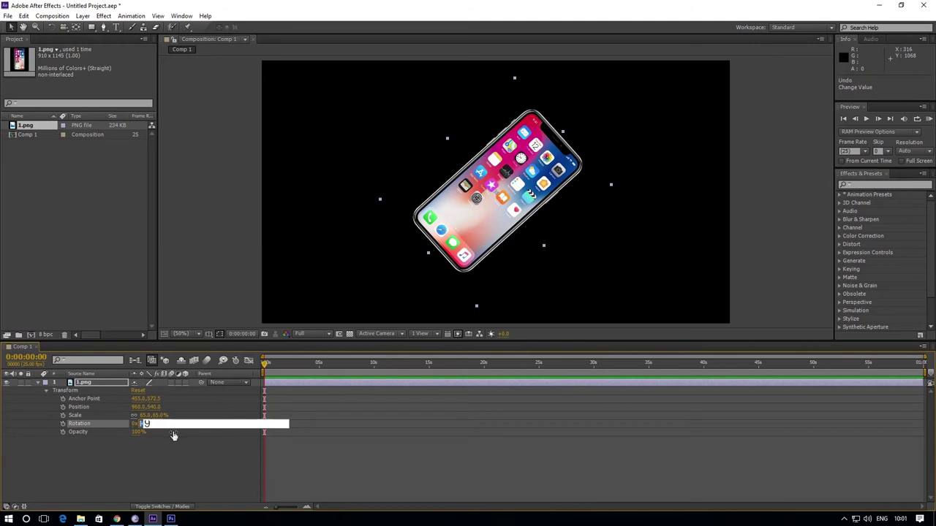
{"action": "key", "text": "Return"}
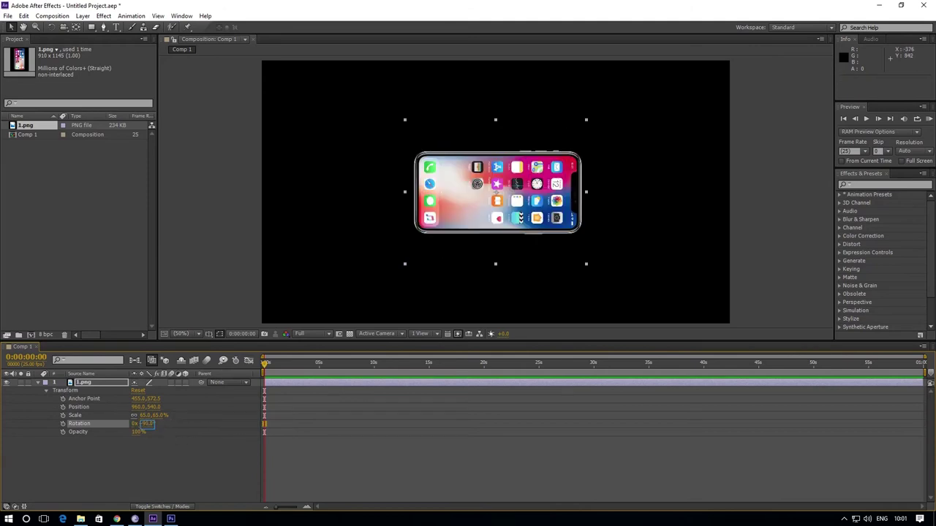
{"action": "left_click", "coordinate": [148, 426]}
{"action": "type", "text": "0"}
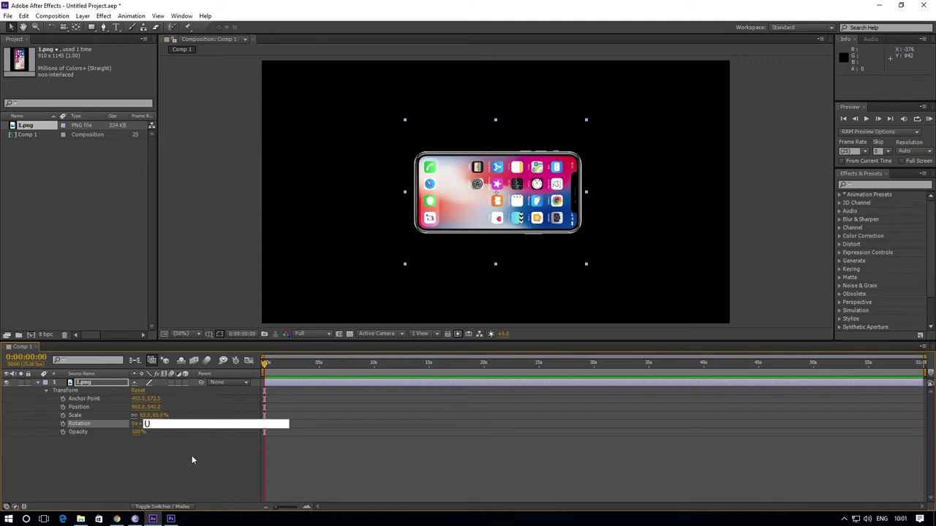
{"action": "key", "text": "Return"}
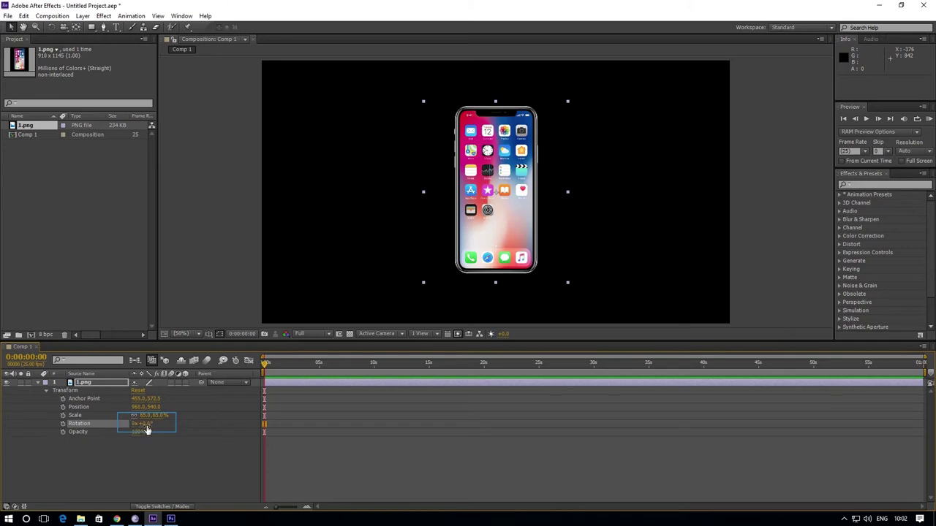
Try other angles including 2 full turns, undo back to 0x+0.0°, and test opacity.
{"action": "left_click_drag", "start_coordinate": [146, 426], "coordinate": [552, 446]}
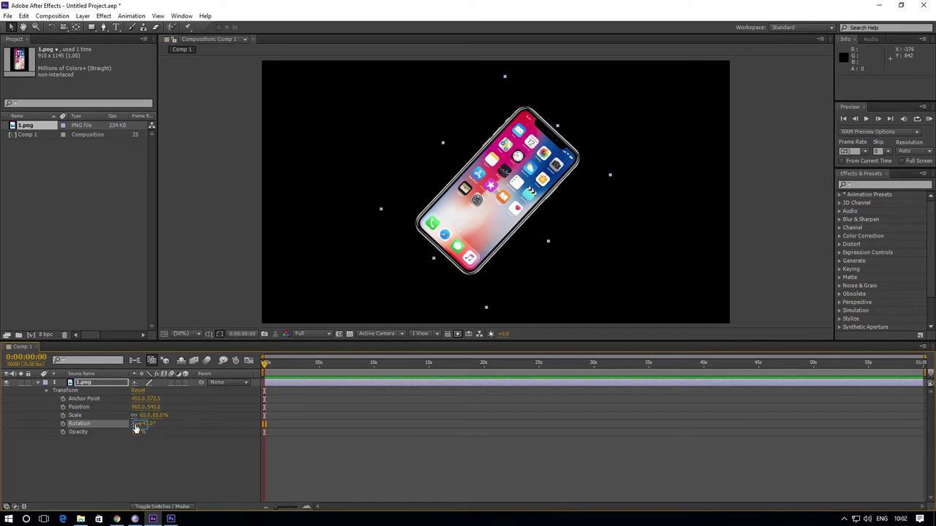
{"action": "left_click", "coordinate": [134, 426]}
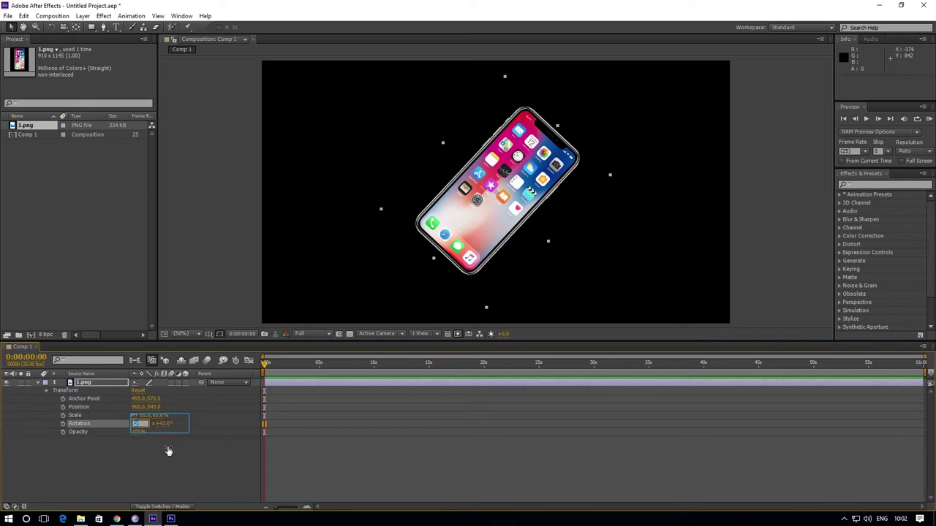
{"action": "type", "text": "2"}
{"action": "key", "text": "Return"}
{"action": "left_click_drag", "start_coordinate": [151, 424], "coordinate": [149, 422]}
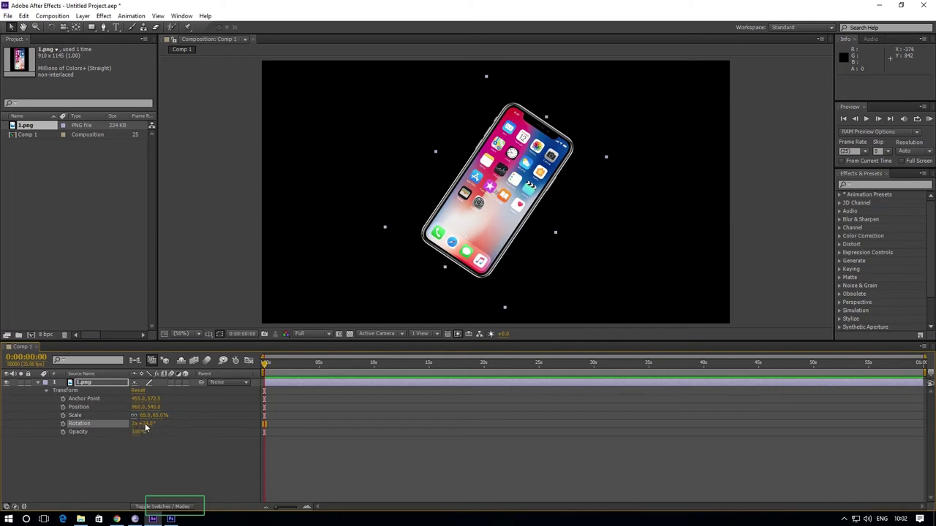
{"action": "key", "text": "ctrl+z"}
{"action": "key", "text": "ctrl+z"}
{"action": "key", "text": "ctrl+z"}
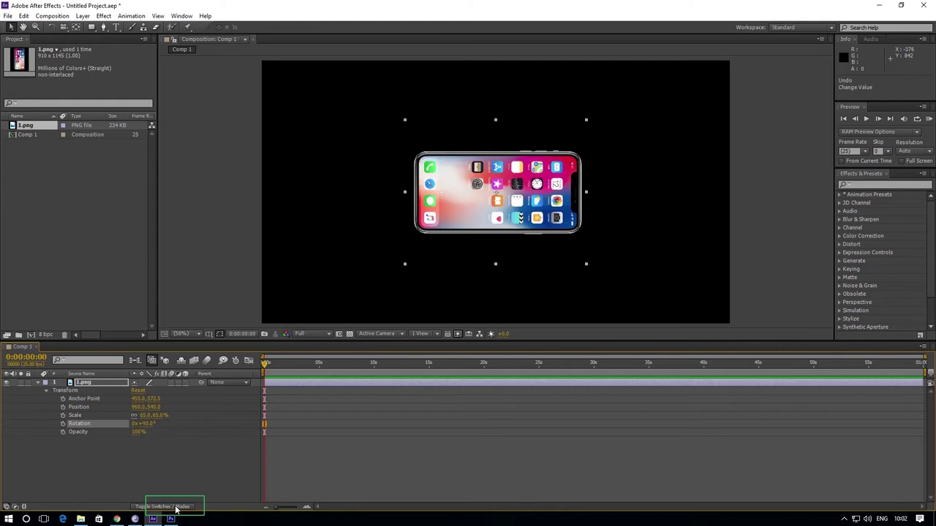
{"action": "key", "text": "ctrl+z"}
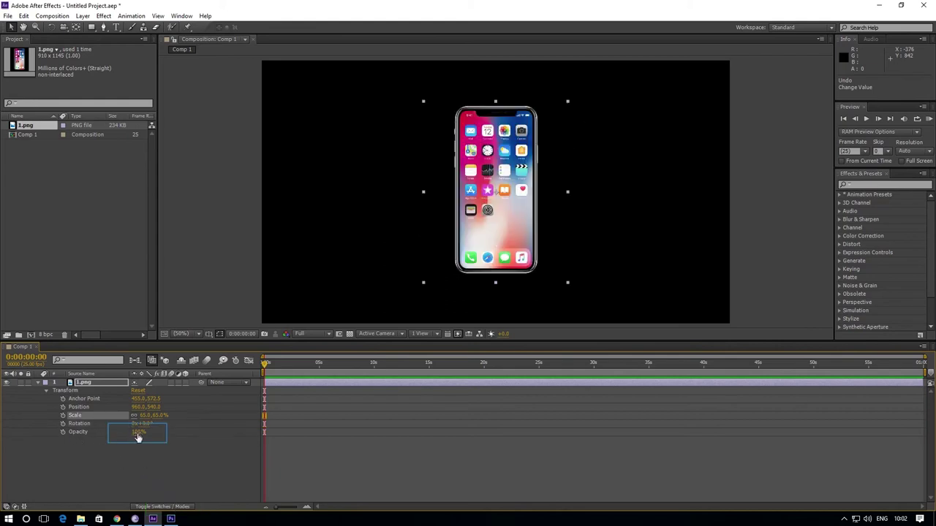
{"action": "left_click_drag", "start_coordinate": [138, 437], "coordinate": [163, 445]}
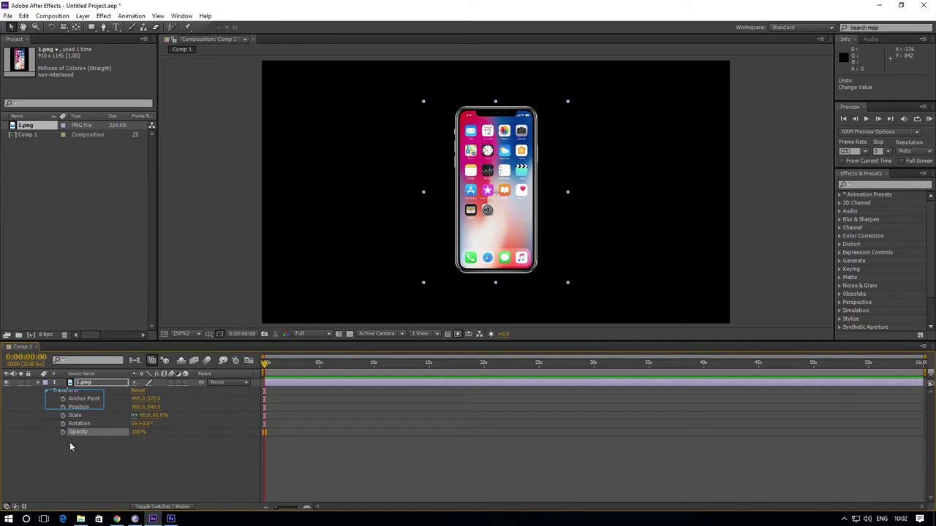
{"action": "left_click", "coordinate": [81, 401]}
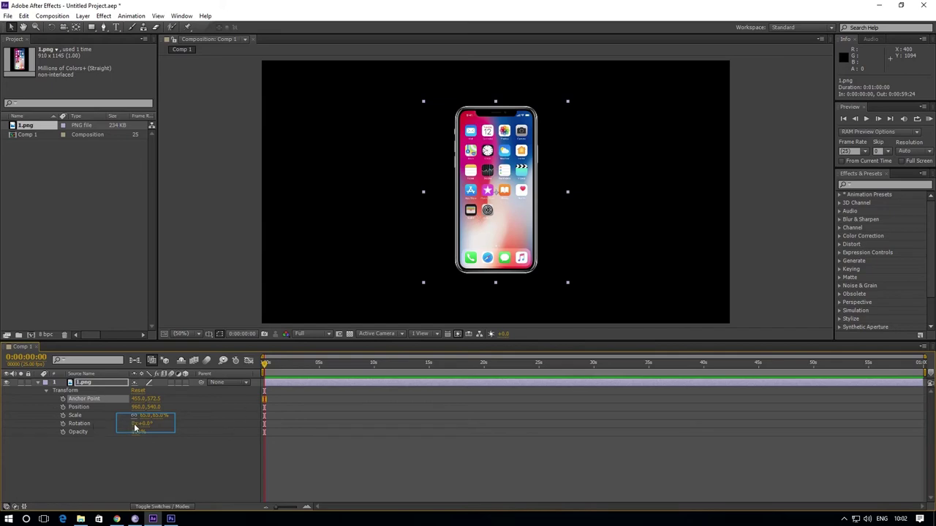
{"action": "left_click_drag", "start_coordinate": [147, 428], "coordinate": [169, 426]}
{"action": "key", "text": "ctrl+z"}
{"action": "key", "text": "ctrl+z"}
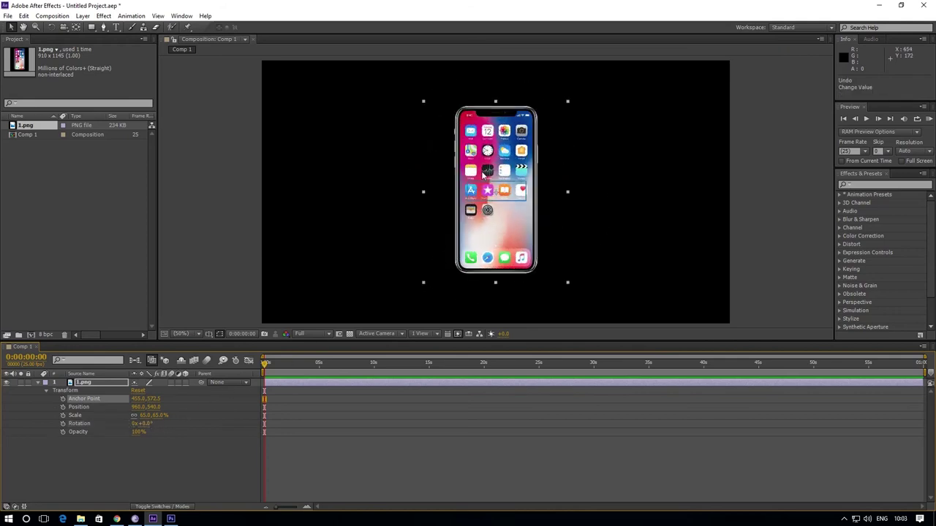
{"action": "left_click_drag", "start_coordinate": [498, 194], "coordinate": [468, 150]}
{"action": "key", "text": "ctrl+z"}
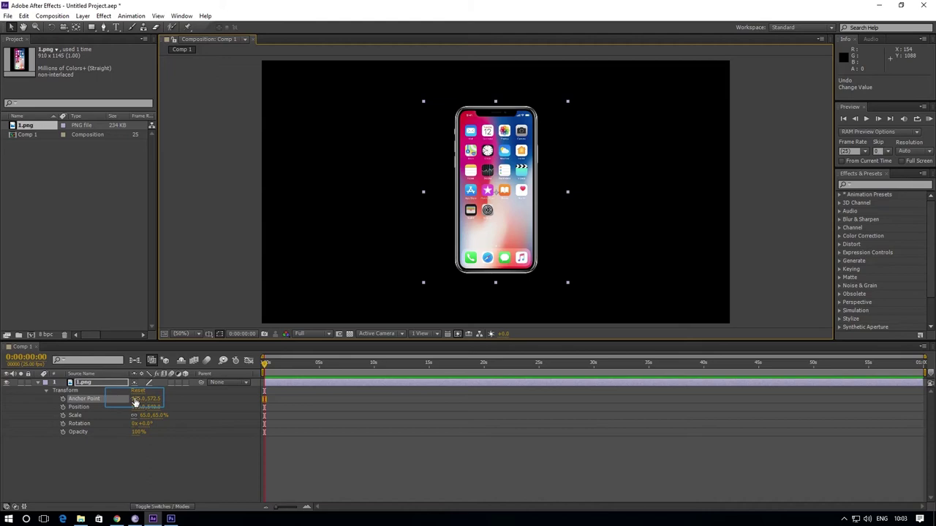
{"action": "left_click_drag", "start_coordinate": [135, 402], "coordinate": [225, 410]}
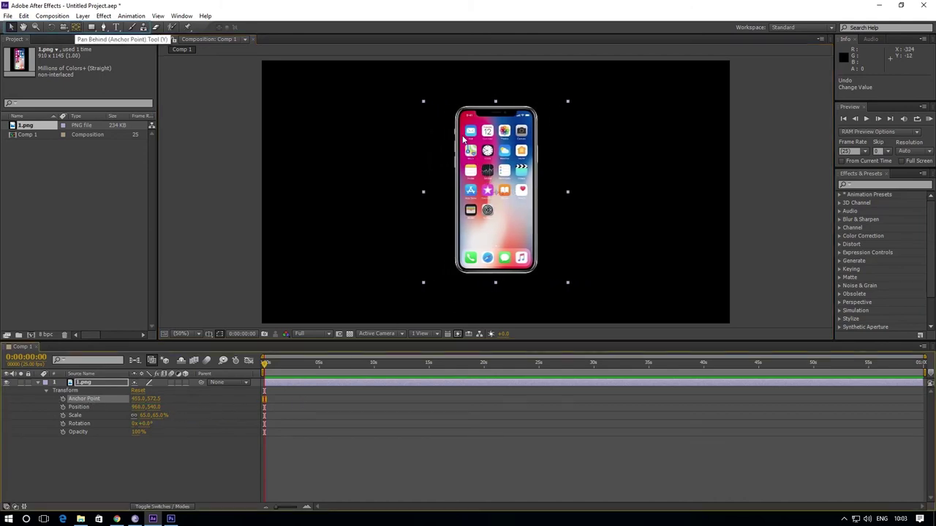
{"action": "left_click", "coordinate": [76, 29]}
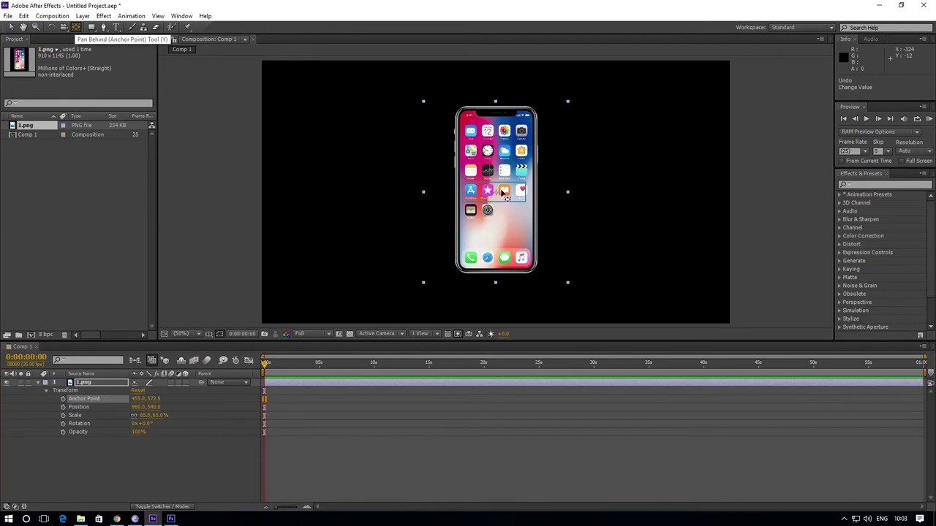
{"action": "left_click_drag", "start_coordinate": [498, 195], "coordinate": [426, 103]}
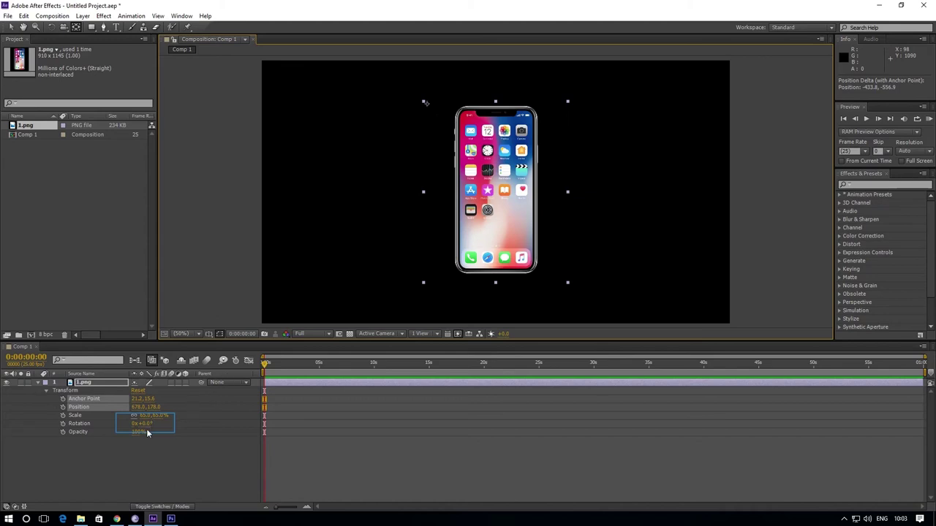
{"action": "left_click_drag", "start_coordinate": [145, 428], "coordinate": [187, 444]}
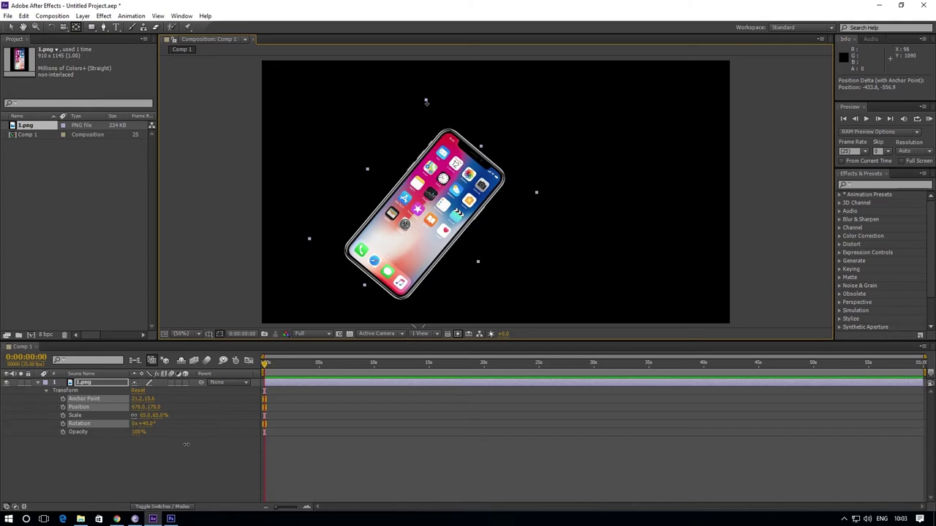
{"action": "key", "text": "ctrl+z"}
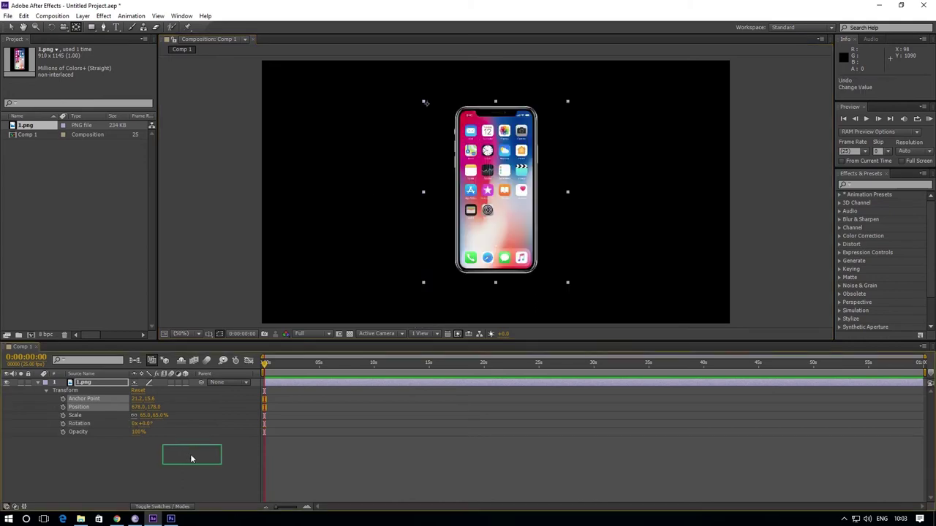
{"action": "key", "text": "ctrl+alt+Home"}
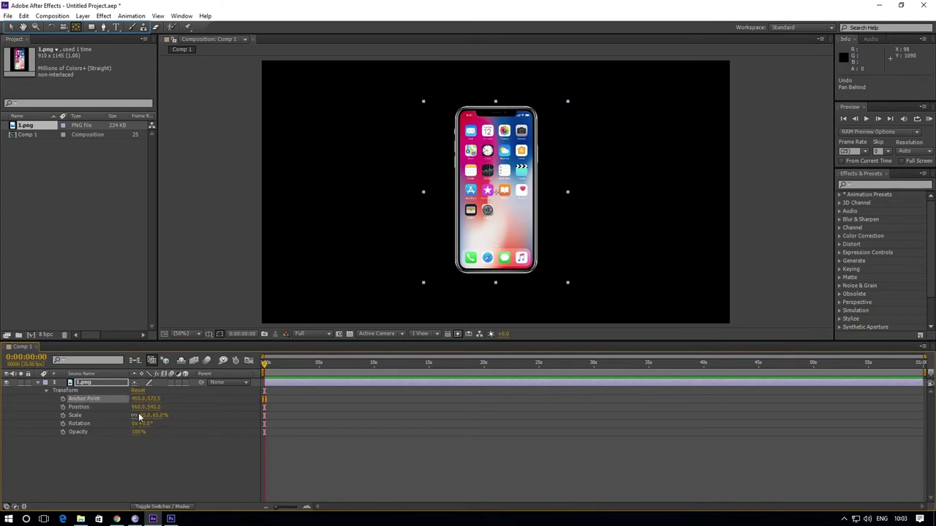
With the Selection tool, scrub Position X to move the phone off-screen right to 2308.0, 540.0.
{"action": "left_click", "coordinate": [11, 27]}
{"action": "left_click", "coordinate": [139, 407]}
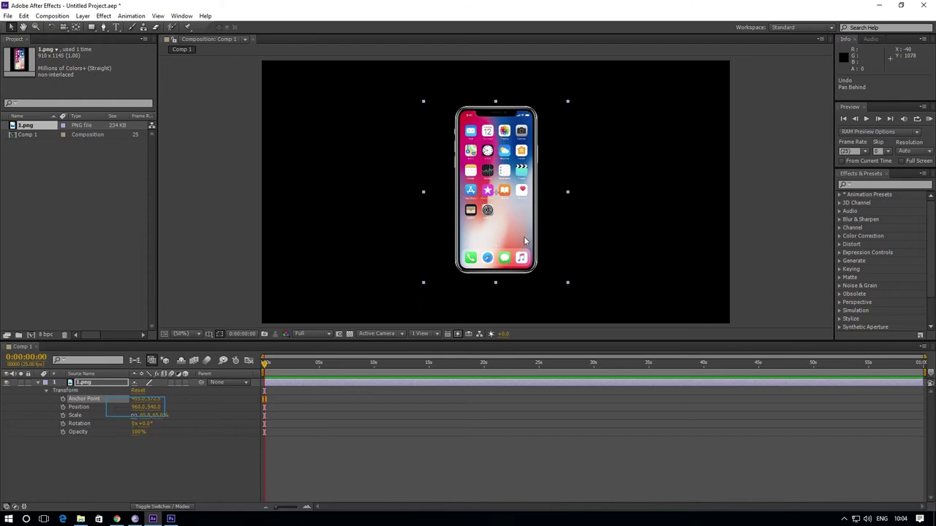
{"action": "left_click", "coordinate": [134, 408]}
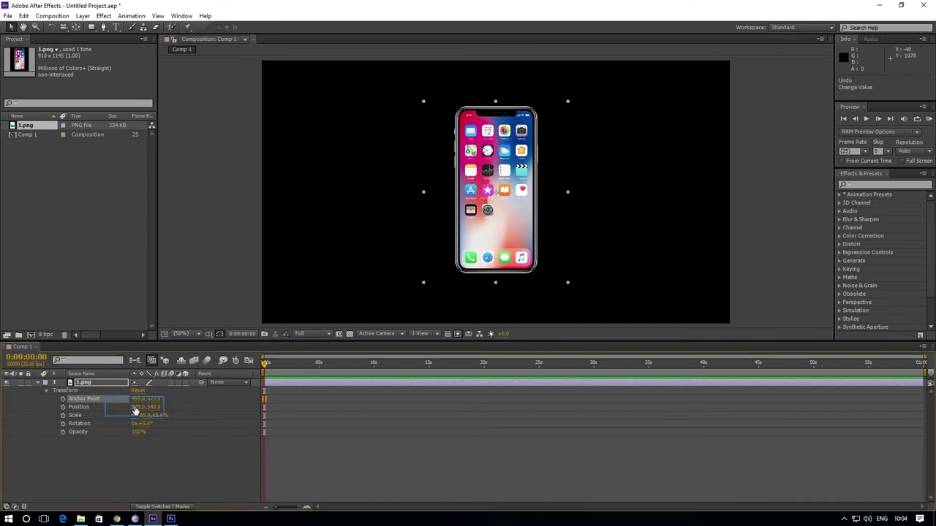
{"action": "left_click_drag", "start_coordinate": [134, 410], "coordinate": [780, 398]}
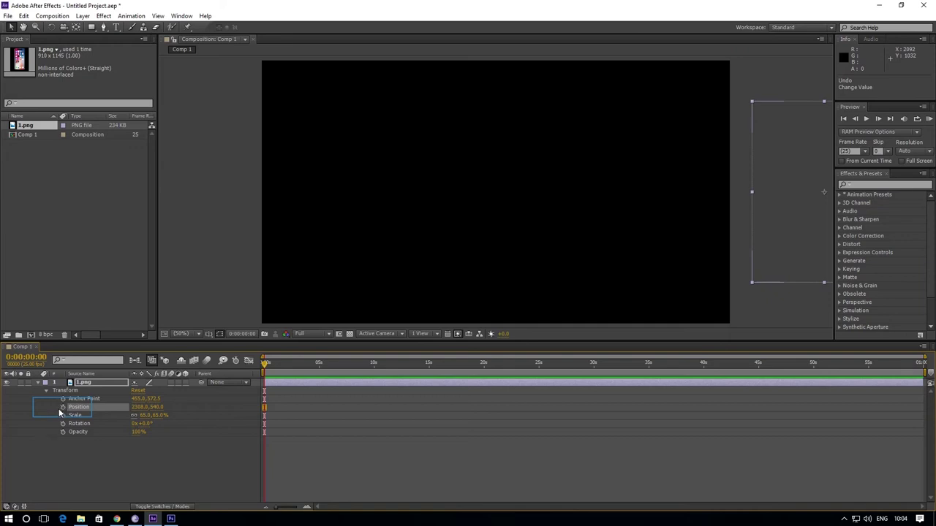
{"action": "left_click_drag", "start_coordinate": [63, 411], "coordinate": [63, 413]}
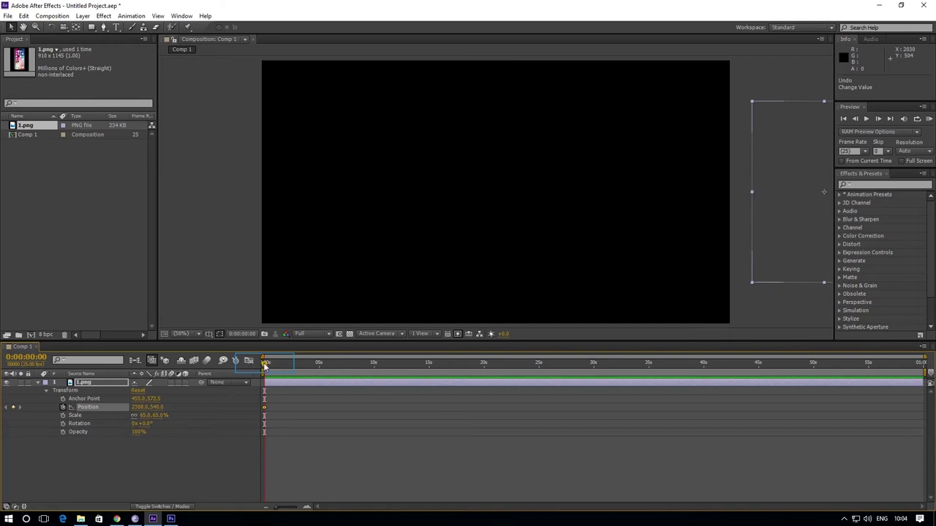
{"action": "left_click", "coordinate": [270, 367]}
Add a Position keyframe at 0:00:00:00 and zoom the timeline to the first 15 seconds.
{"action": "left_click_drag", "start_coordinate": [270, 375], "coordinate": [255, 405]}
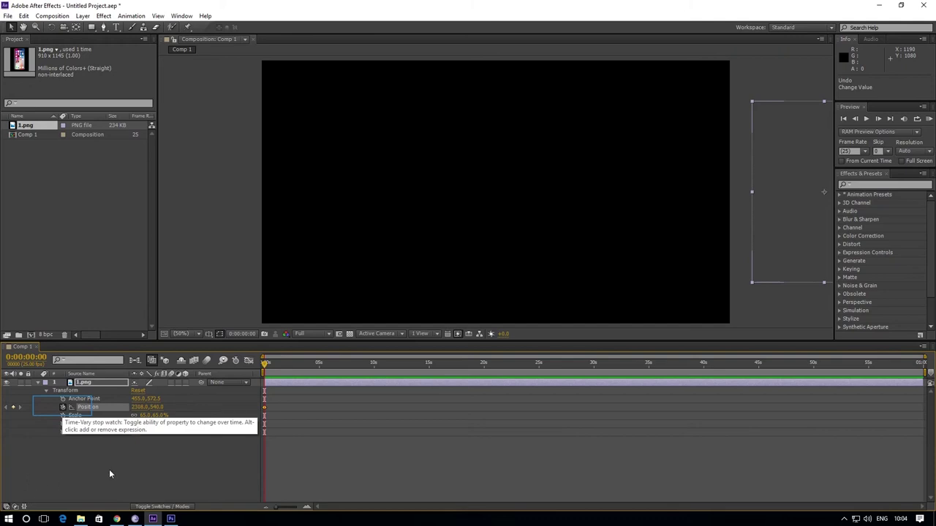
{"action": "left_click", "coordinate": [63, 407]}
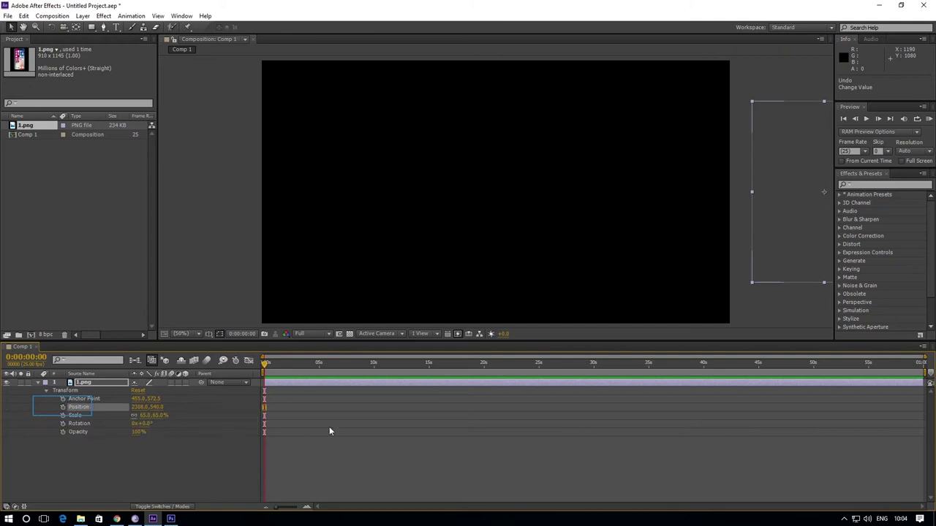
{"action": "left_click", "coordinate": [62, 407]}
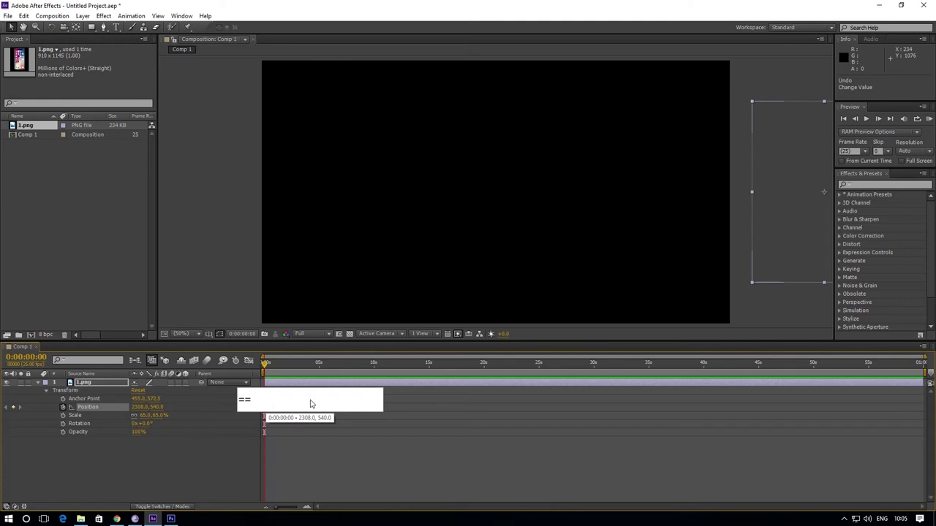
{"action": "key", "text": "="}
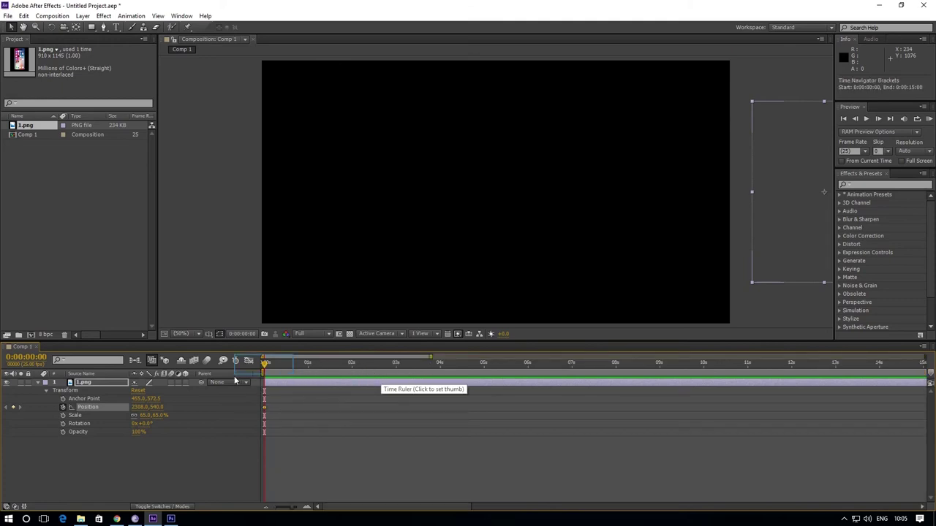
At 0:00:01:00, slide the phone left into frame at 383.0, 540.0 for a second keyframe.
{"action": "left_click_drag", "start_coordinate": [265, 366], "coordinate": [310, 386]}
{"action": "key", "text": "Page_Up"}
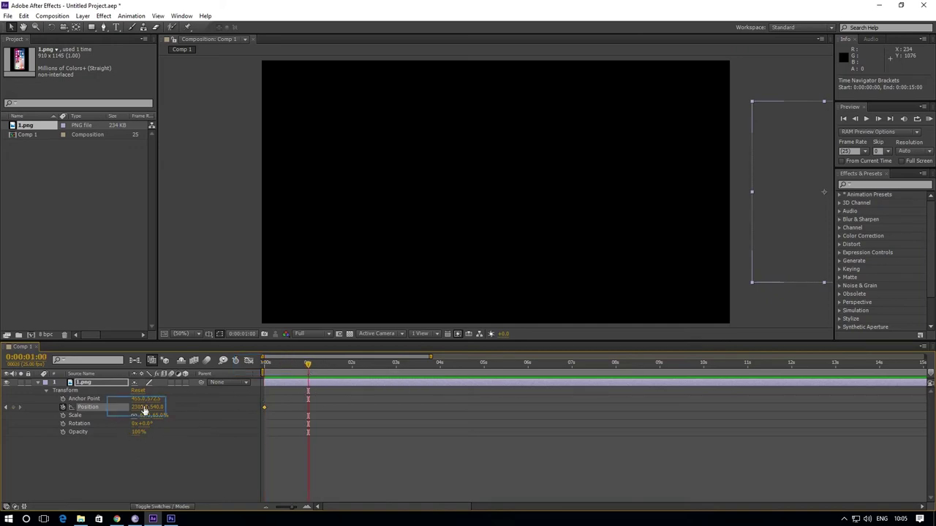
{"action": "left_click_drag", "start_coordinate": [144, 411], "coordinate": [4, 402]}
{"action": "left_click_drag", "start_coordinate": [135, 408], "coordinate": [3, 399]}
{"action": "left_click_drag", "start_coordinate": [142, 413], "coordinate": [82, 412]}
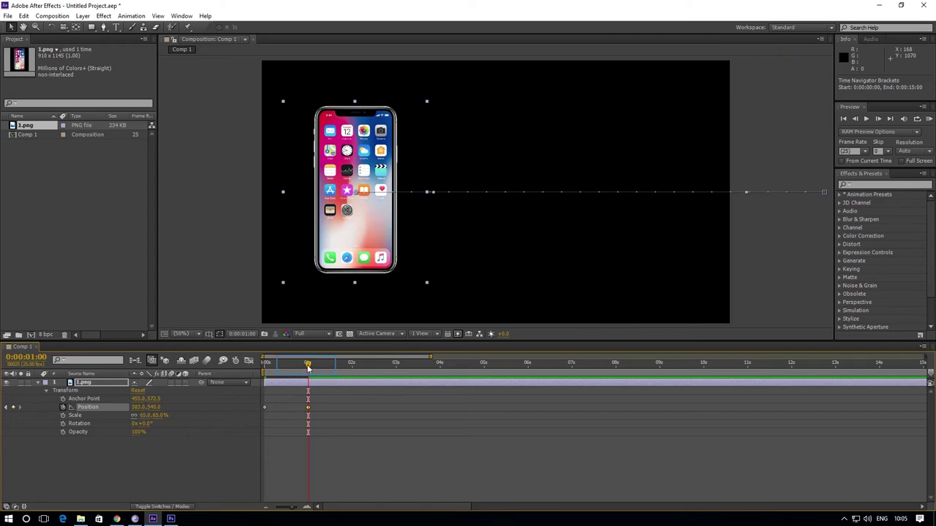
{"action": "left_click_drag", "start_coordinate": [307, 368], "coordinate": [255, 374]}
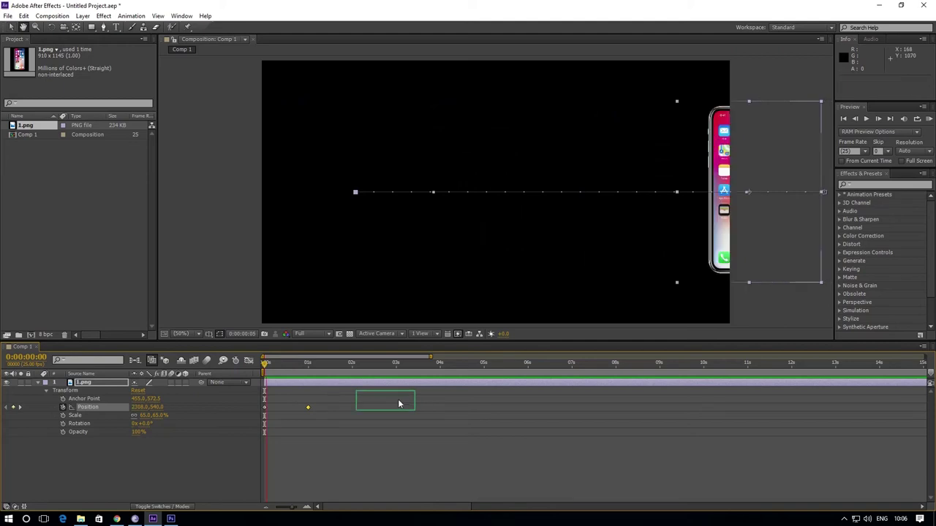
Preview the phone's slide-in from the start several times.
{"action": "left_click", "coordinate": [319, 369]}
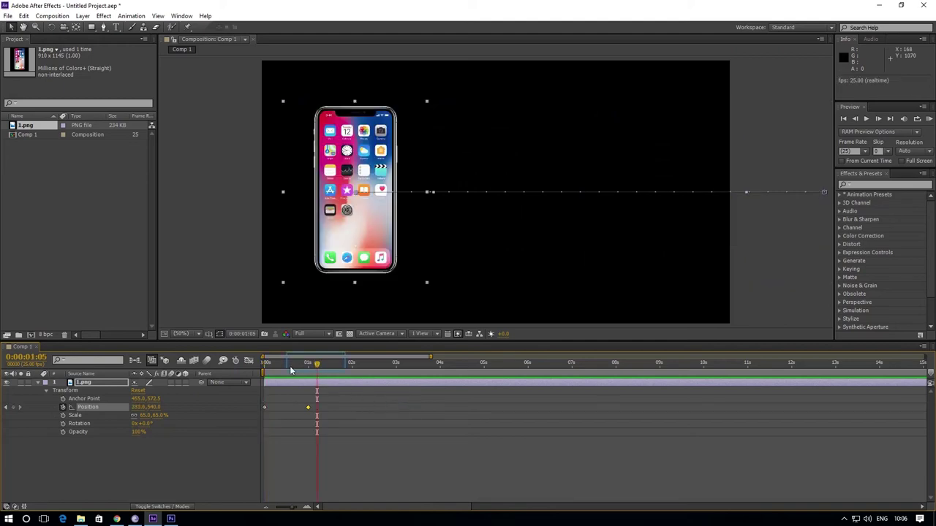
{"action": "key", "text": "KP_0"}
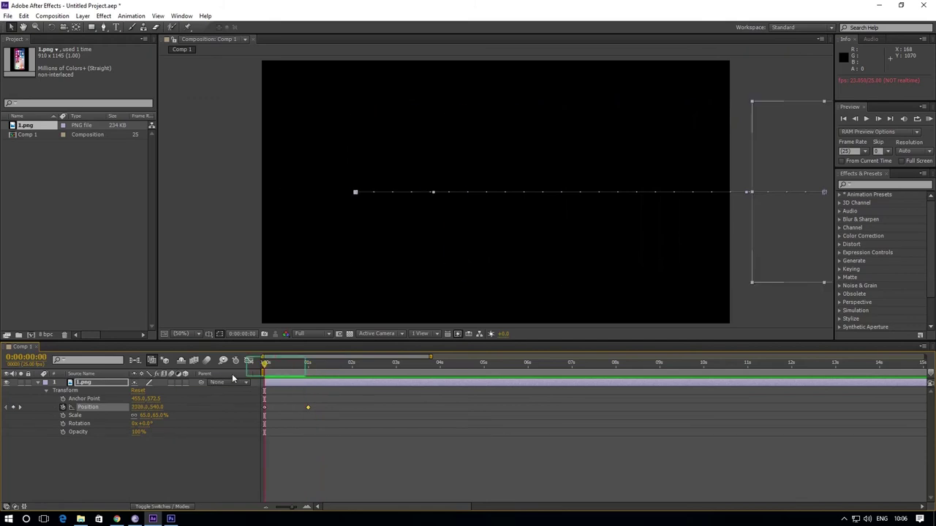
{"action": "left_click", "coordinate": [313, 365]}
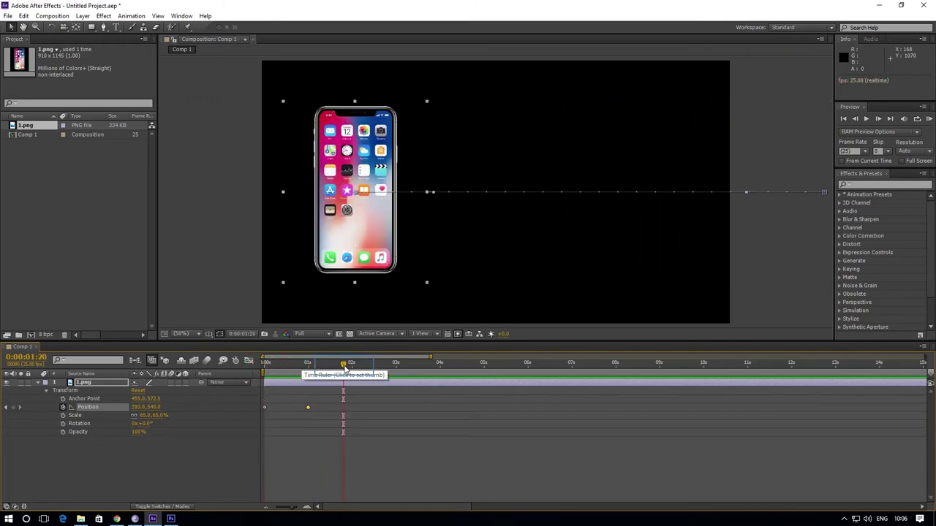
{"action": "key", "text": "Home"}
{"action": "key", "text": "KP_0"}
{"action": "key", "text": "space"}
{"action": "key", "text": "Home"}
{"action": "key", "text": "space"}
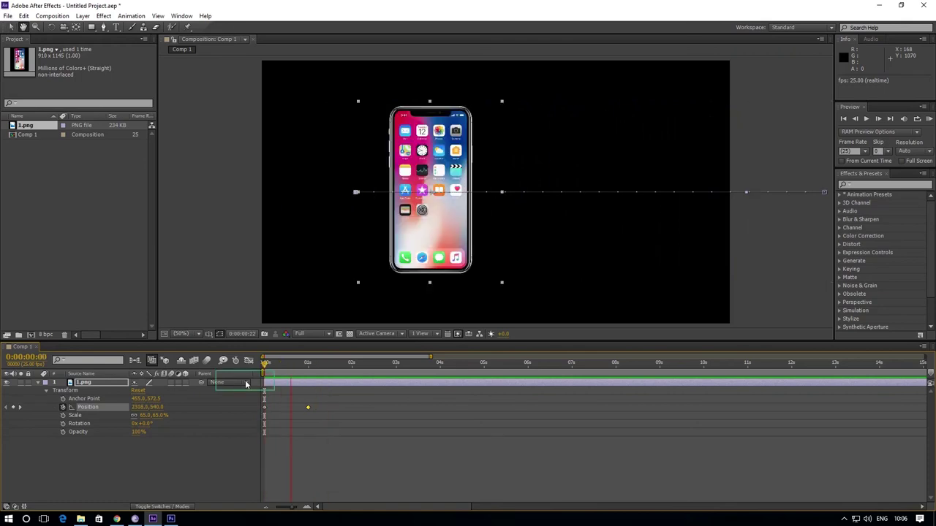
{"action": "left_click", "coordinate": [327, 367]}
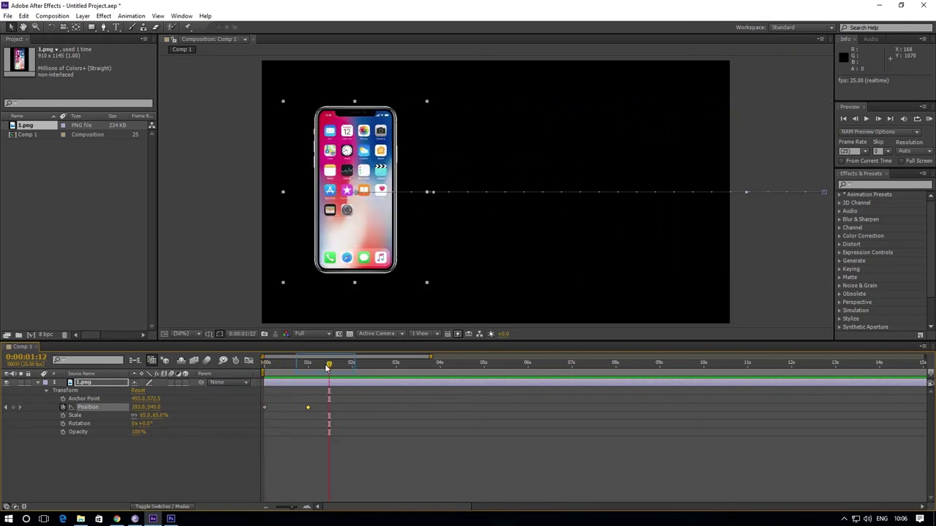
{"action": "key", "text": "Home"}
{"action": "key", "text": "space"}
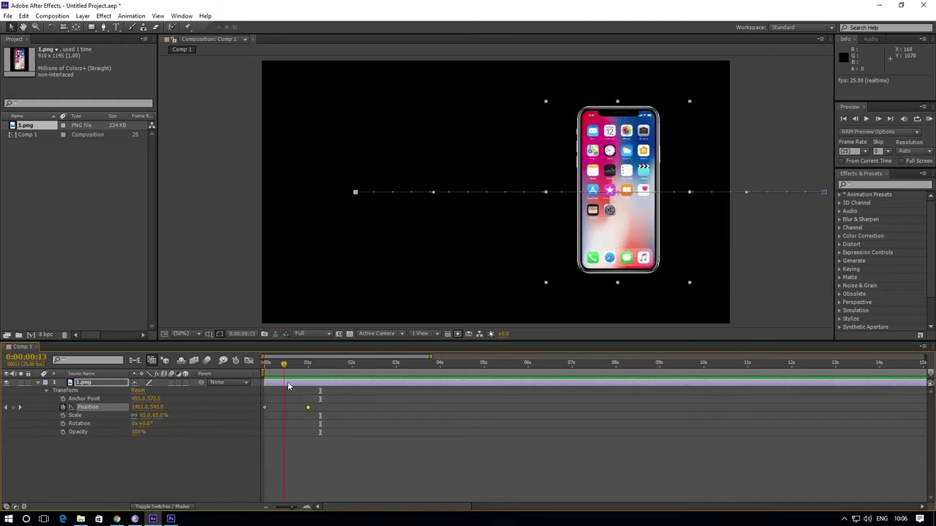
Select both Position keyframes, apply Easy Ease, and view the speed graph.
{"action": "left_click_drag", "start_coordinate": [351, 413], "coordinate": [290, 387]}
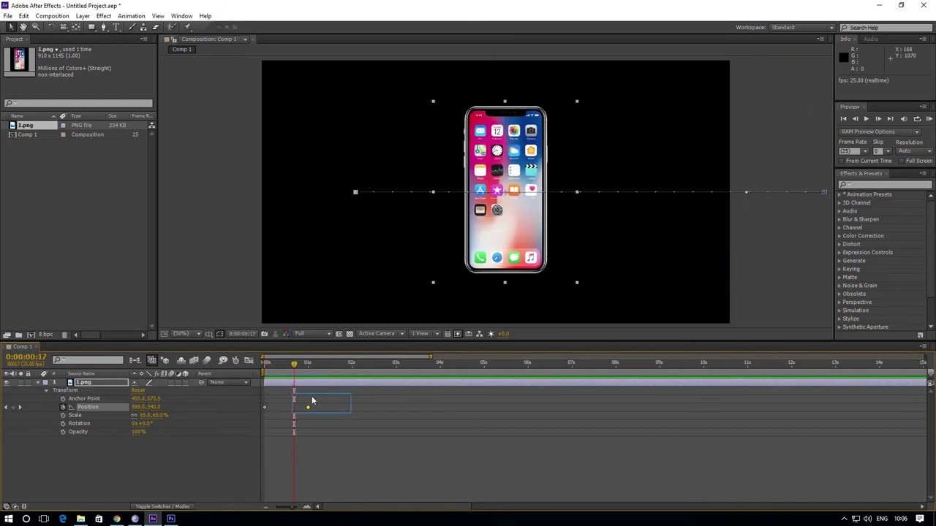
{"action": "left_click", "coordinate": [308, 407]}
{"action": "left_click_drag", "start_coordinate": [256, 415], "coordinate": [255, 415]}
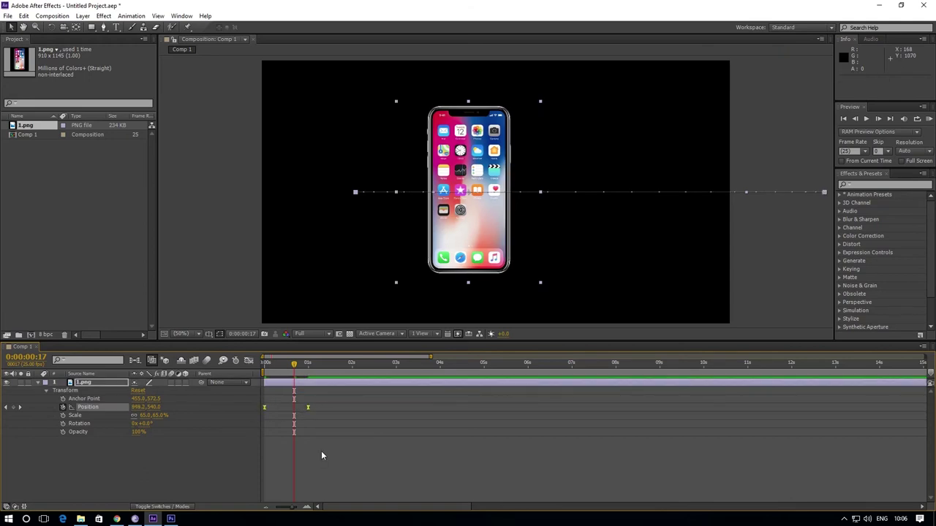
{"action": "mouse_move", "coordinate": [307, 412]}
{"action": "left_click_drag", "start_coordinate": [313, 397], "coordinate": [245, 415]}
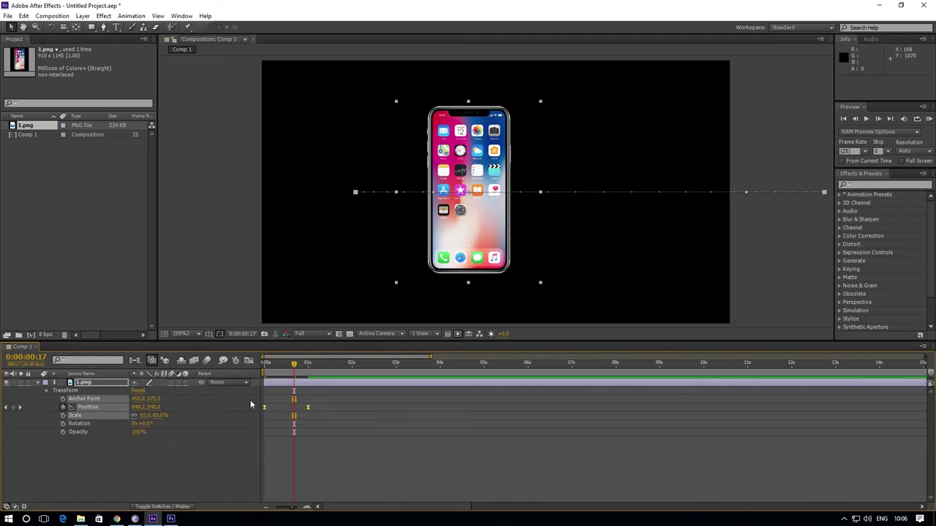
{"action": "left_click", "coordinate": [248, 361]}
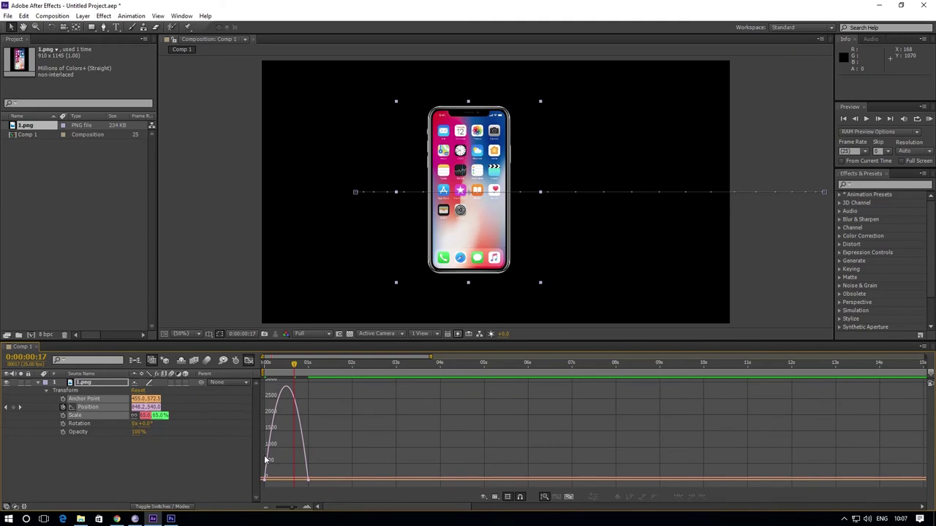
Select the Position keyframes in the speed graph and drag the influence left so speed peaks early.
{"action": "right_click", "coordinate": [327, 404]}
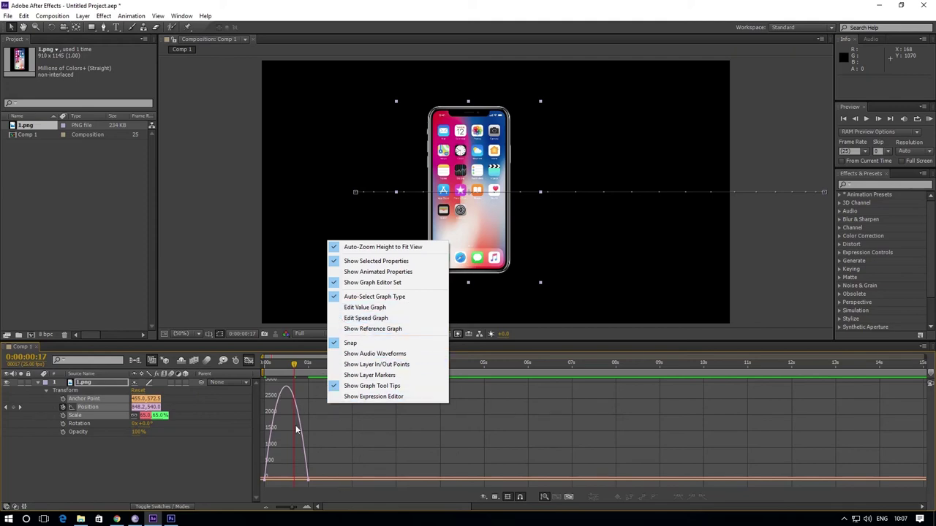
{"action": "left_click", "coordinate": [332, 458]}
{"action": "left_click_drag", "start_coordinate": [302, 477], "coordinate": [325, 474]}
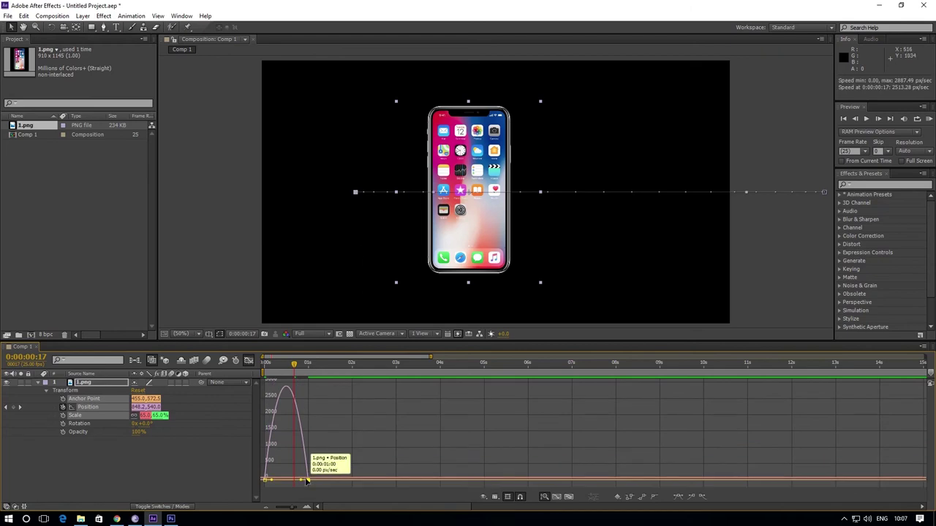
{"action": "mouse_move", "coordinate": [307, 480]}
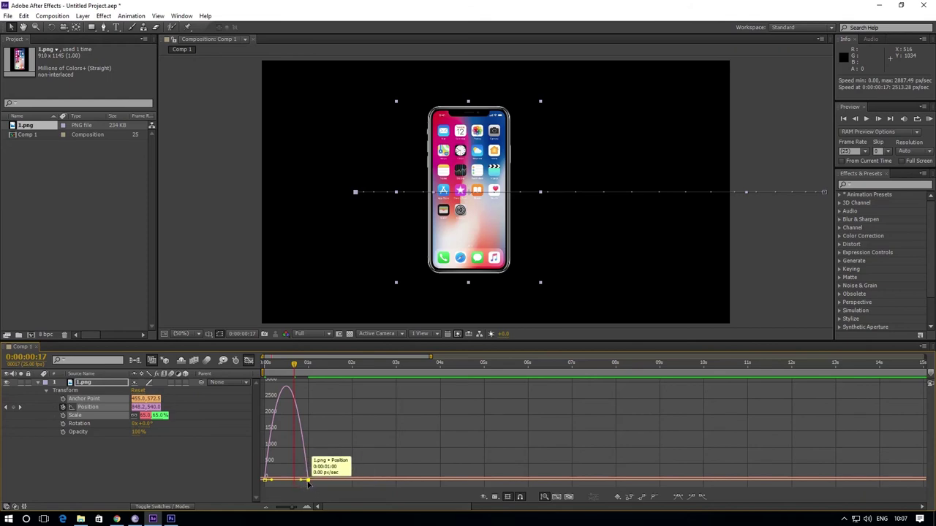
{"action": "mouse_move", "coordinate": [265, 480]}
{"action": "left_click", "coordinate": [265, 480]}
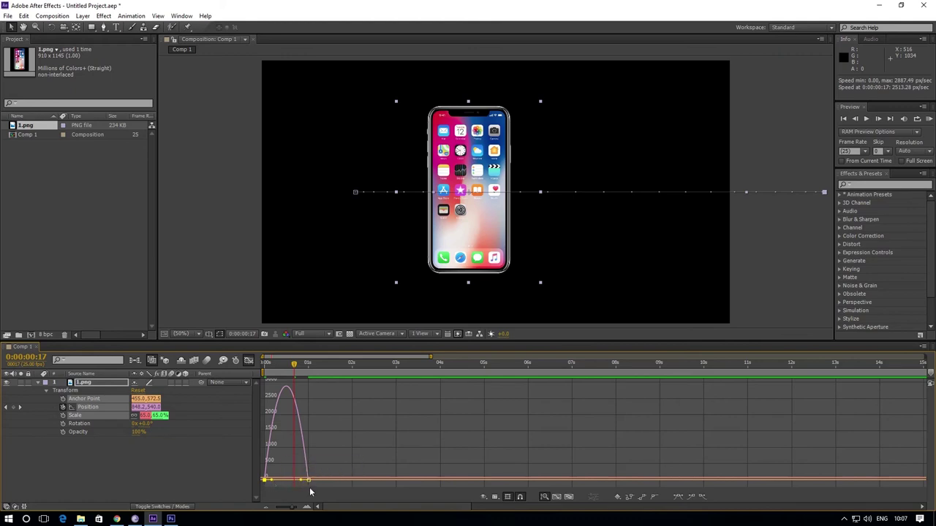
{"action": "left_click_drag", "start_coordinate": [299, 467], "coordinate": [316, 489]}
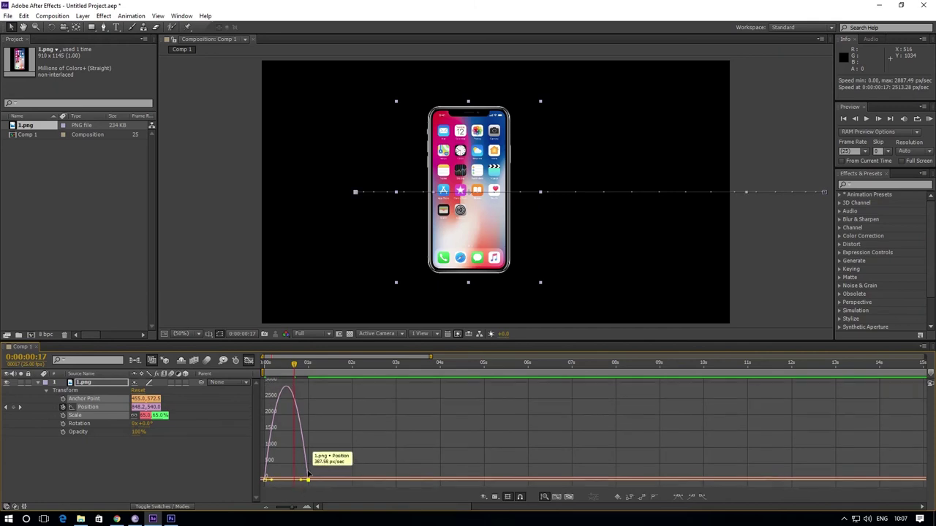
{"action": "mouse_move", "coordinate": [295, 368]}
{"action": "left_mouse_down"}
{"action": "mouse_move", "coordinate": [307, 367]}
{"action": "mouse_move", "coordinate": [296, 366]}
{"action": "left_mouse_up"}
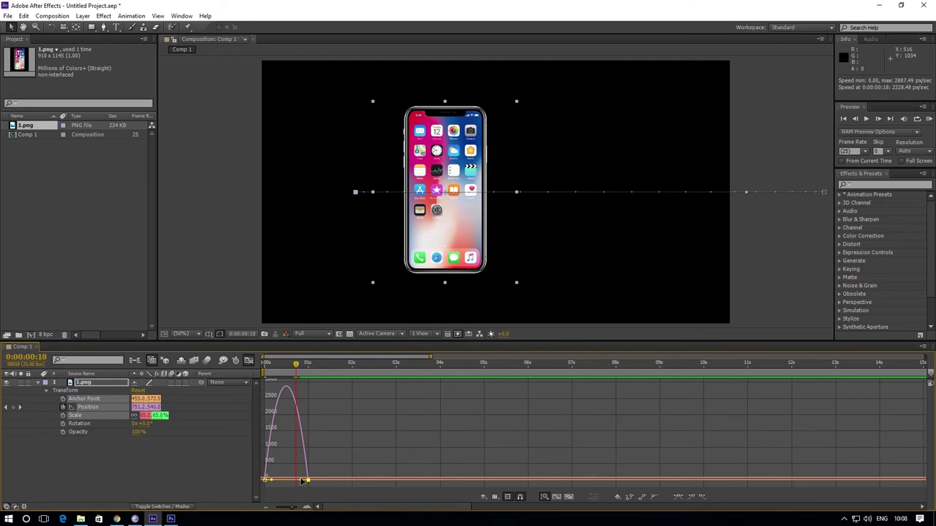
{"action": "left_click_drag", "start_coordinate": [302, 481], "coordinate": [278, 483]}
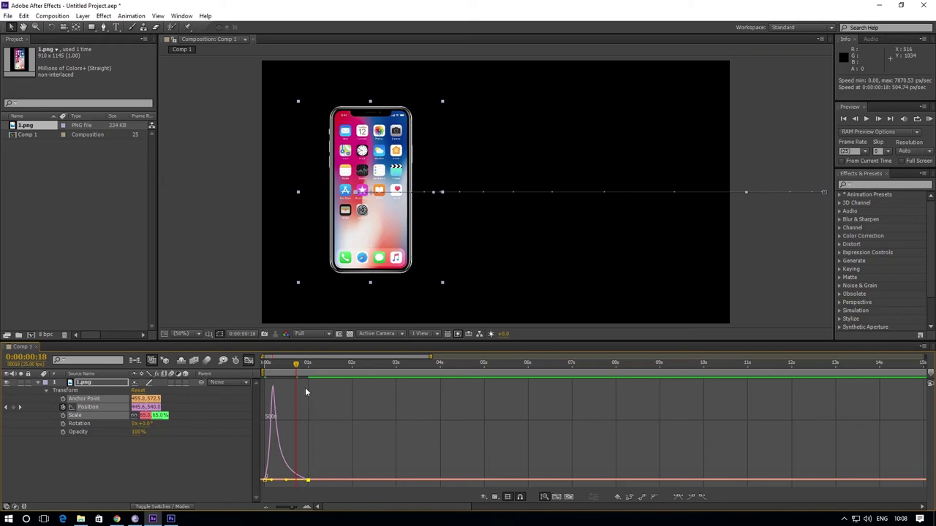
Switch back to keyframe view and move the slide-in's end Position keyframe to 0:00:02:00.
{"action": "left_click_drag", "start_coordinate": [296, 364], "coordinate": [253, 377]}
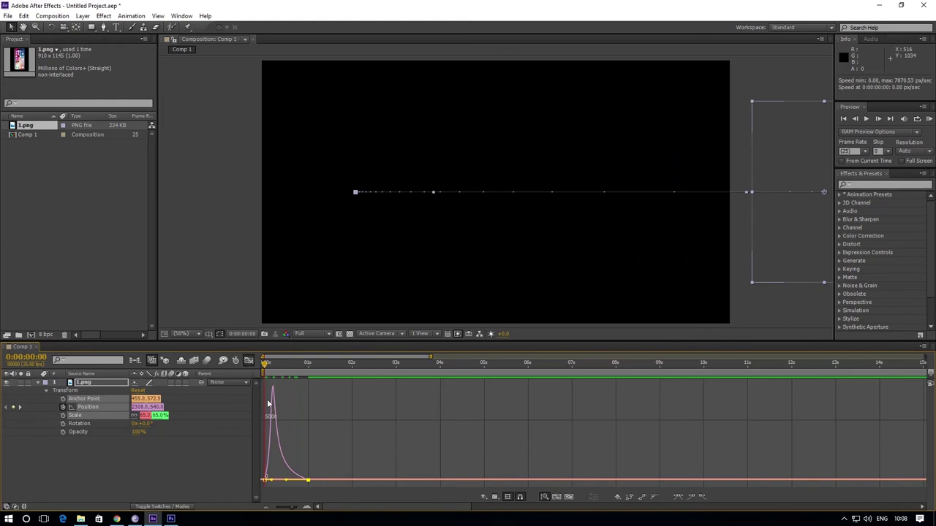
{"action": "left_click", "coordinate": [248, 361]}
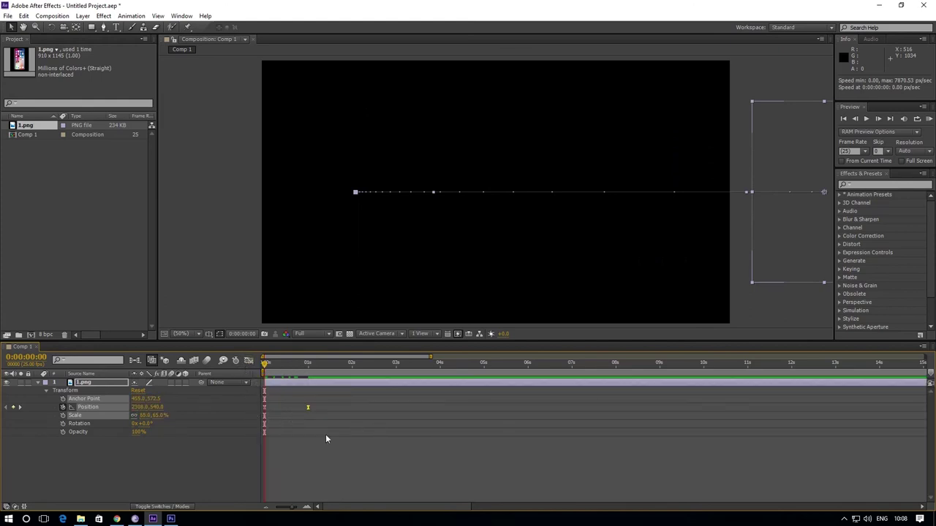
{"action": "key", "text": "space"}
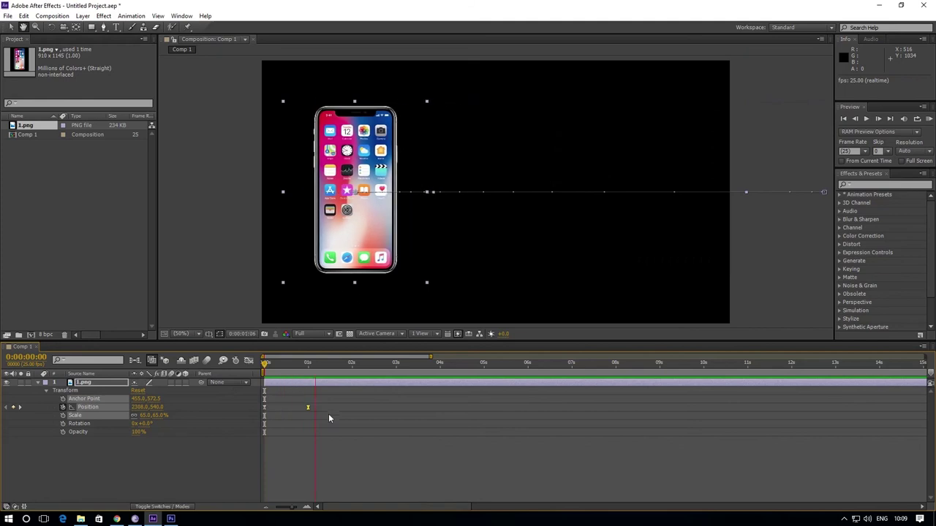
{"action": "key", "text": "space"}
{"action": "key", "text": "space"}
{"action": "key", "text": "space"}
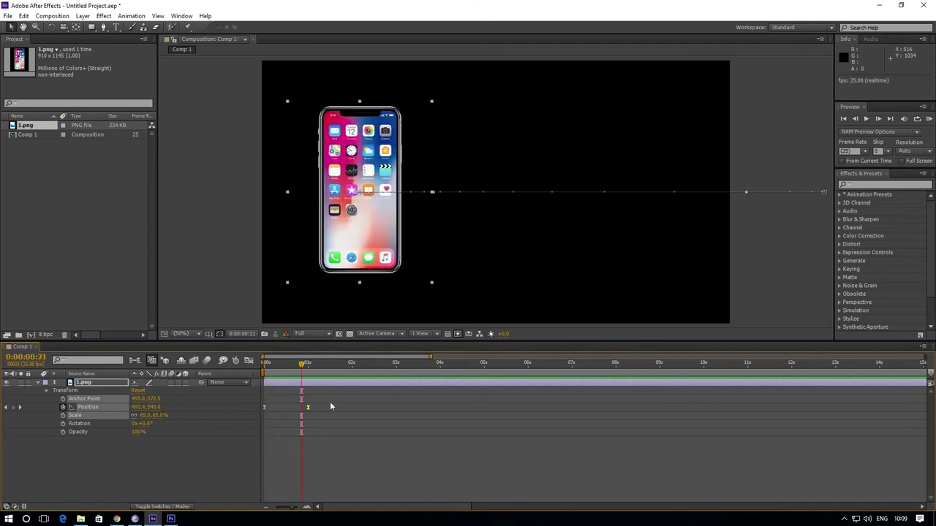
{"action": "left_click_drag", "start_coordinate": [325, 399], "coordinate": [352, 411]}
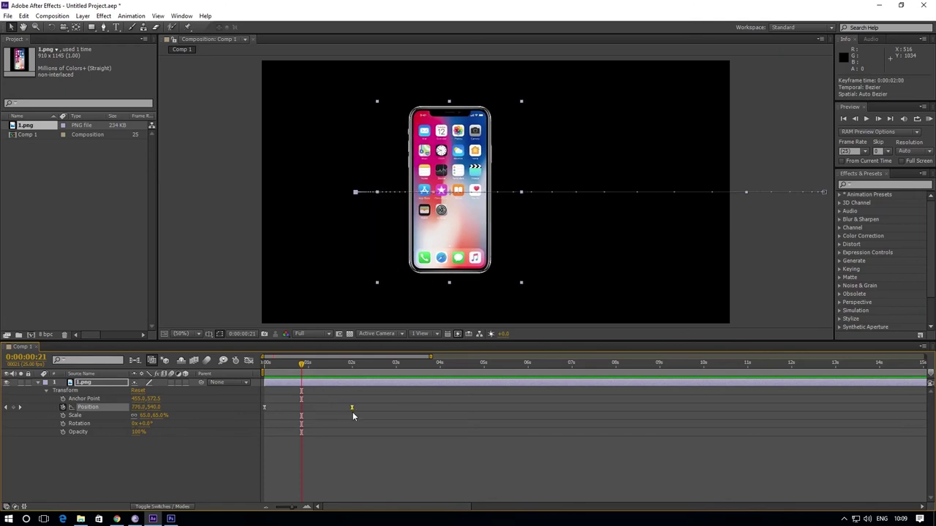
{"action": "left_click", "coordinate": [352, 369]}
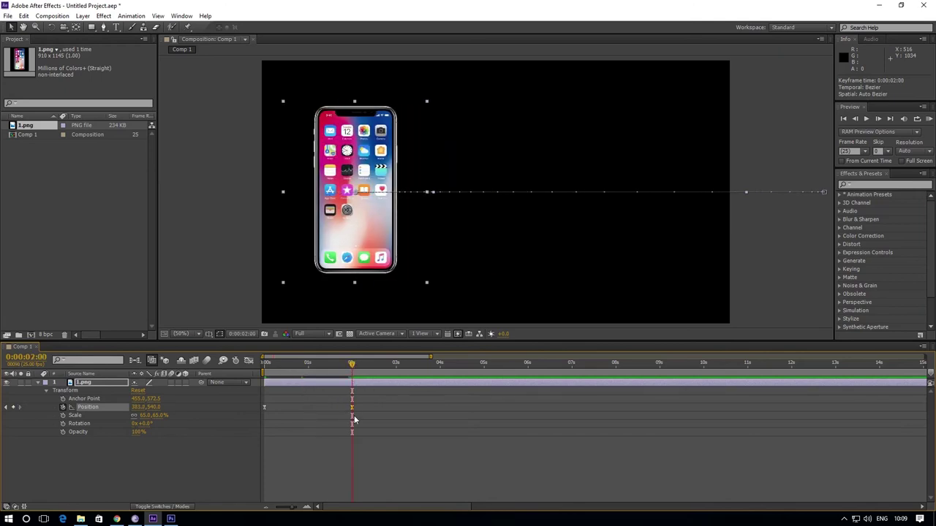
{"action": "left_click_drag", "start_coordinate": [352, 365], "coordinate": [221, 391]}
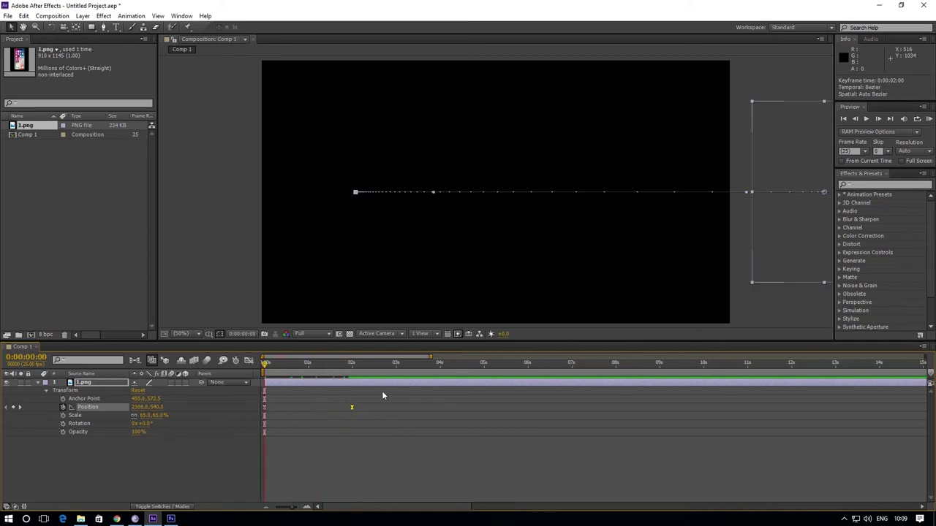
Preview the two-second slide-in, then park the current time at 0:00:05:00.
{"action": "key", "text": "space"}
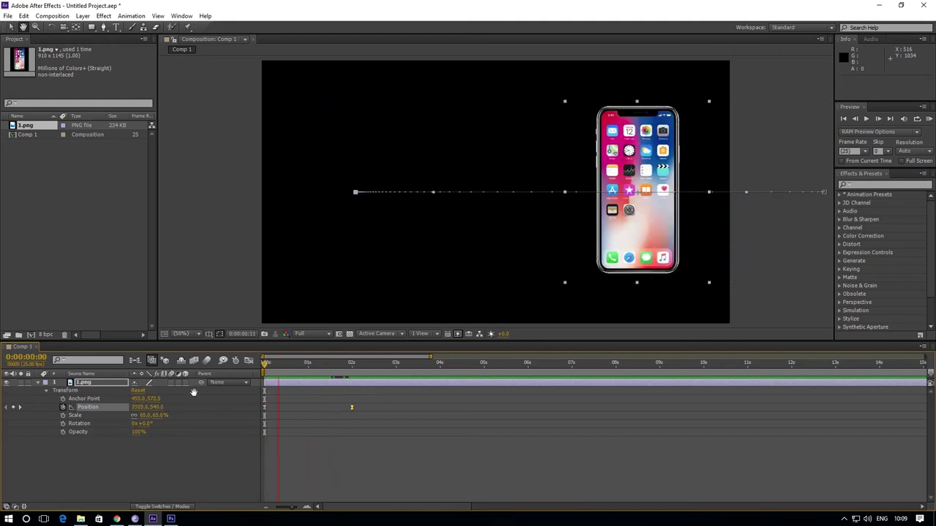
{"action": "key", "text": "space"}
{"action": "key", "text": "space"}
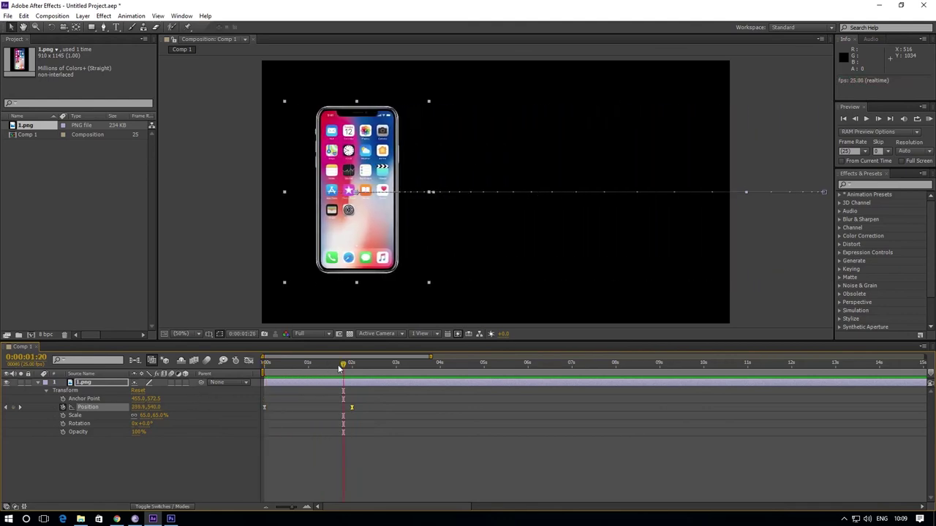
{"action": "key", "text": "space"}
{"action": "key", "text": "space"}
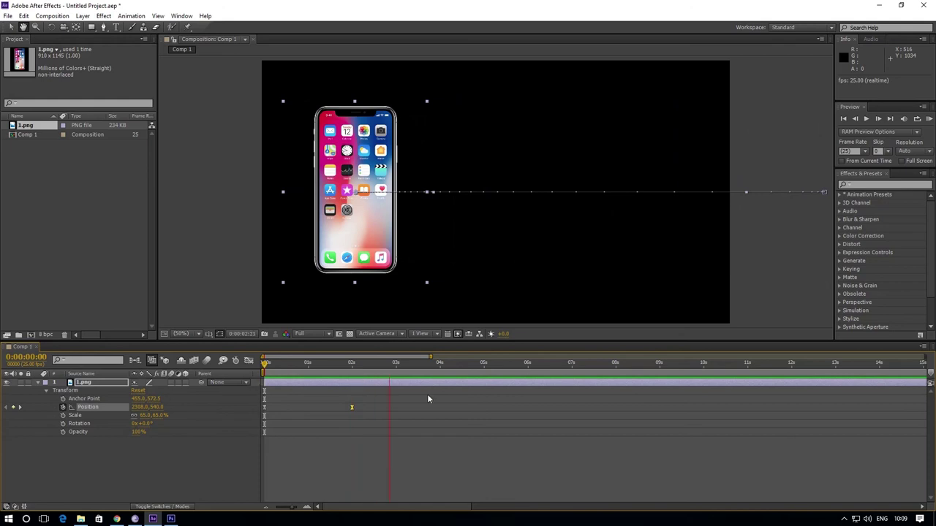
{"action": "left_click_drag", "start_coordinate": [454, 364], "coordinate": [261, 440]}
{"action": "key", "text": "space"}
{"action": "left_click_drag", "start_coordinate": [463, 381], "coordinate": [483, 488]}
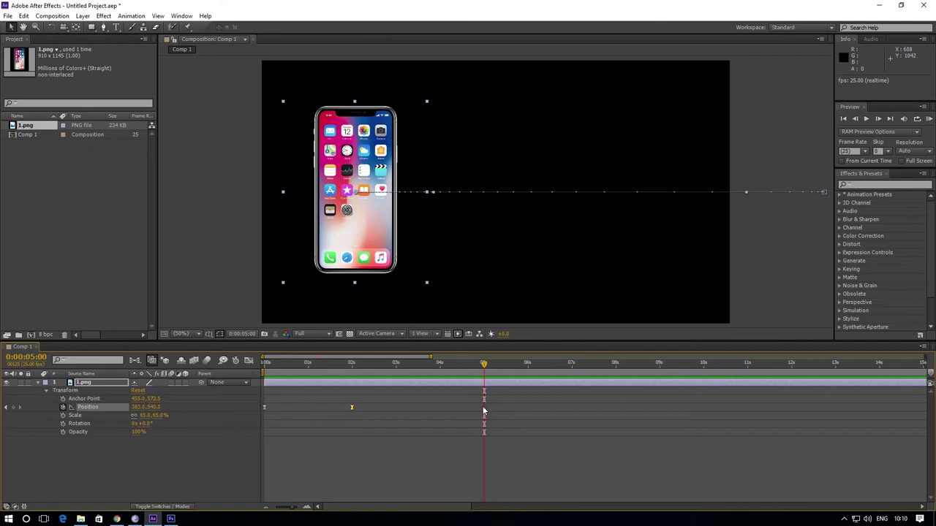
Copy the 2-second Position keyframe (383.0, 540.0) and paste it at 5 seconds.
{"action": "left_click_drag", "start_coordinate": [344, 403], "coordinate": [361, 418]}
{"action": "left_click_drag", "start_coordinate": [343, 400], "coordinate": [356, 414]}
{"action": "key", "text": "ctrl+c"}
{"action": "key", "text": "ctrl+v"}
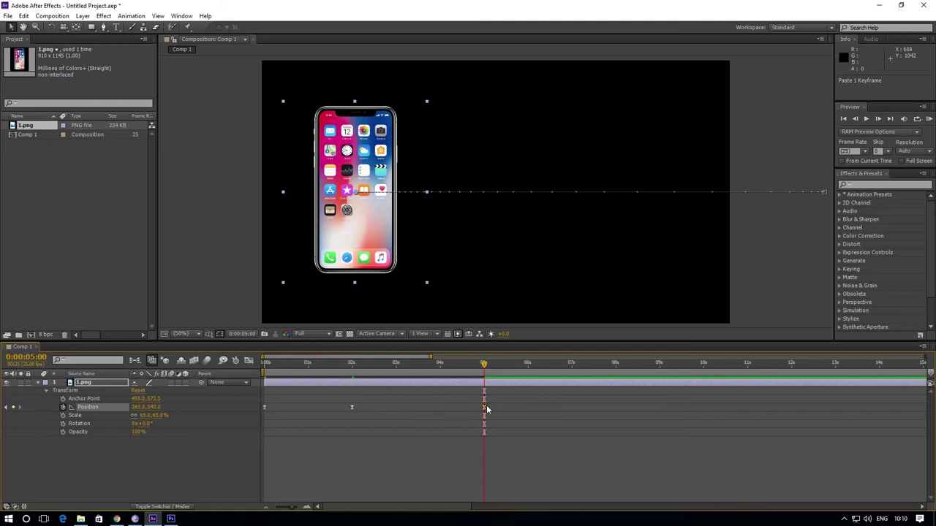
{"action": "left_click_drag", "start_coordinate": [484, 407], "coordinate": [370, 417]}
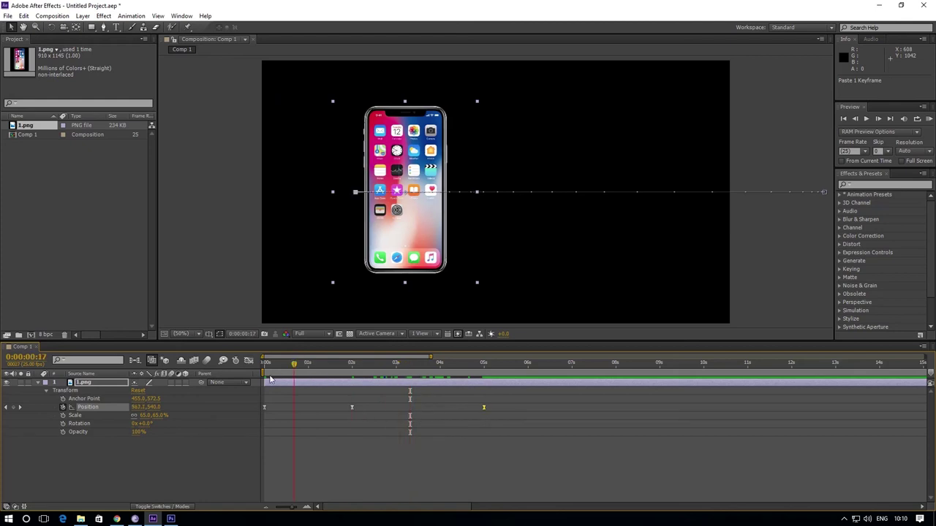
{"action": "key", "text": "Home"}
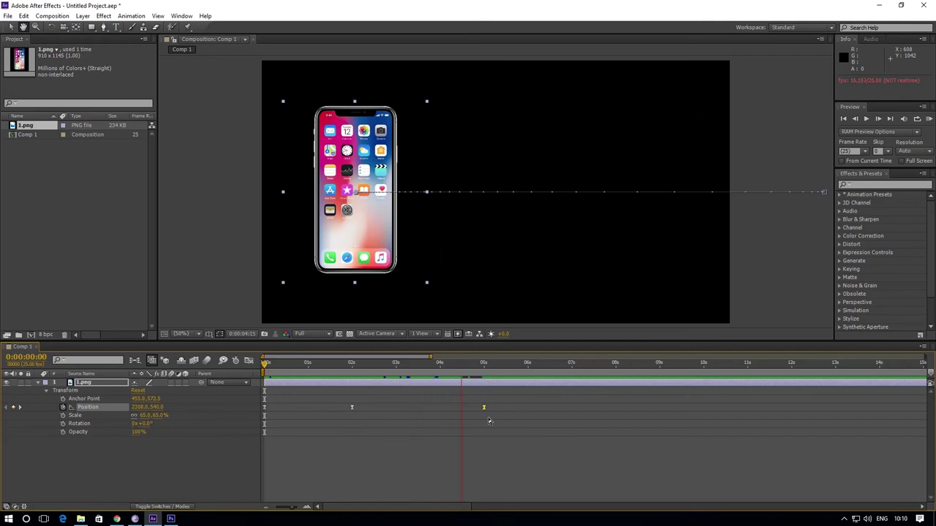
{"action": "left_click", "coordinate": [507, 366]}
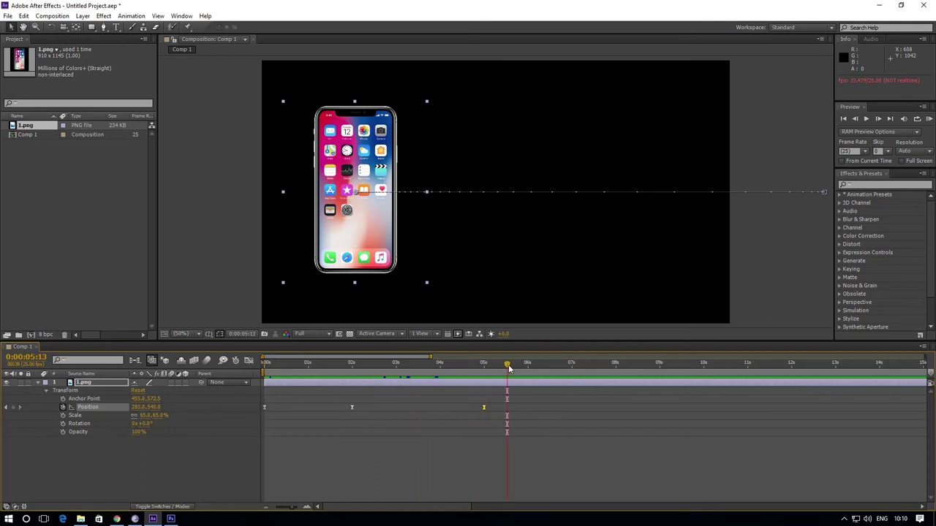
Add a Position keyframe at 6 seconds with X raised to 2403, pushing the phone off-screen right.
{"action": "left_click_drag", "start_coordinate": [509, 367], "coordinate": [487, 376]}
{"action": "left_click_drag", "start_coordinate": [484, 371], "coordinate": [528, 366]}
{"action": "left_click_drag", "start_coordinate": [136, 413], "coordinate": [136, 411]}
{"action": "key", "text": "shift+Right"}
{"action": "key", "text": "shift+Right"}
{"action": "key", "text": "shift+Right"}
{"action": "key", "text": "shift+Right"}
{"action": "key", "text": "shift+Right"}
{"action": "key", "text": "shift+Right"}
{"action": "key", "text": "shift+Right"}
{"action": "key", "text": "shift+Right"}
{"action": "key", "text": "shift+Right"}
{"action": "key", "text": "shift+Right"}
{"action": "key", "text": "shift+Right"}
{"action": "key", "text": "shift+Right"}
{"action": "key", "text": "shift+Right"}
{"action": "key", "text": "shift+Right"}
{"action": "key", "text": "shift+Right"}
{"action": "key", "text": "shift+Right"}
{"action": "key", "text": "shift+Right"}
{"action": "key", "text": "shift+Right"}
{"action": "key", "text": "shift+Right"}
{"action": "key", "text": "shift+Right"}
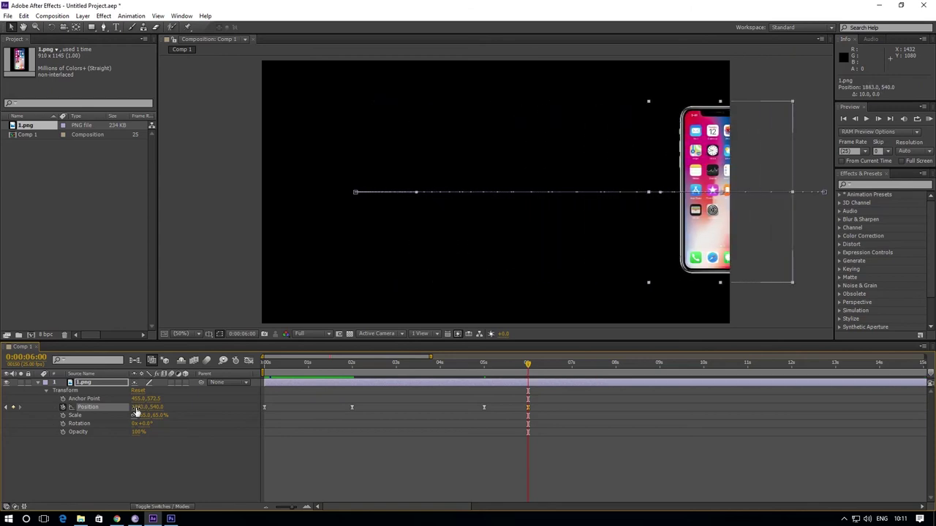
{"action": "key", "text": "shift+Right"}
{"action": "key", "text": "shift+Right"}
{"action": "key", "text": "shift+Right"}
{"action": "key", "text": "shift+Right"}
{"action": "key", "text": "shift+Right"}
{"action": "key", "text": "shift+Right"}
{"action": "key", "text": "shift+Right"}
{"action": "key", "text": "shift+Right"}
{"action": "key", "text": "shift+Right"}
{"action": "key", "text": "shift+Right"}
{"action": "key", "text": "shift+Right"}
{"action": "key", "text": "shift+Right"}
{"action": "key", "text": "shift+Right"}
{"action": "key", "text": "shift+Right"}
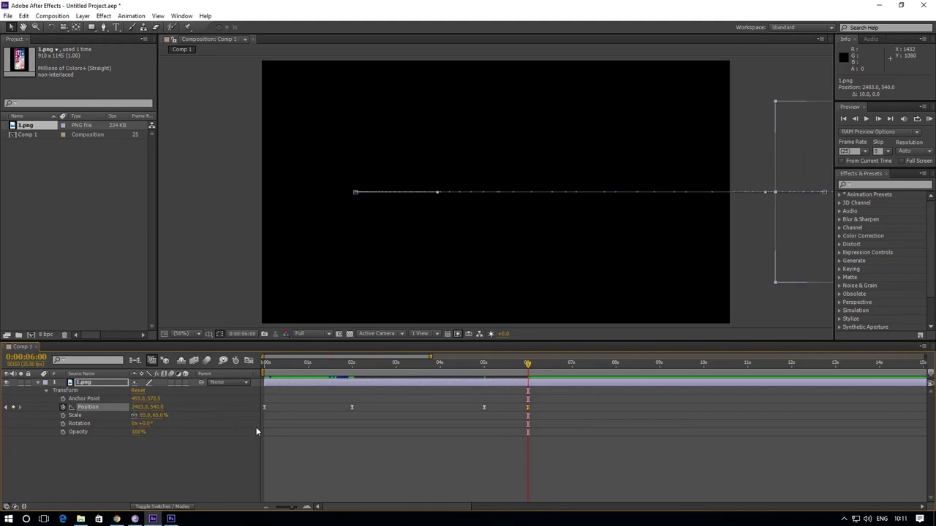
{"action": "left_click_drag", "start_coordinate": [528, 364], "coordinate": [139, 393]}
{"action": "left_click", "coordinate": [139, 391]}
{"action": "key", "text": "space"}
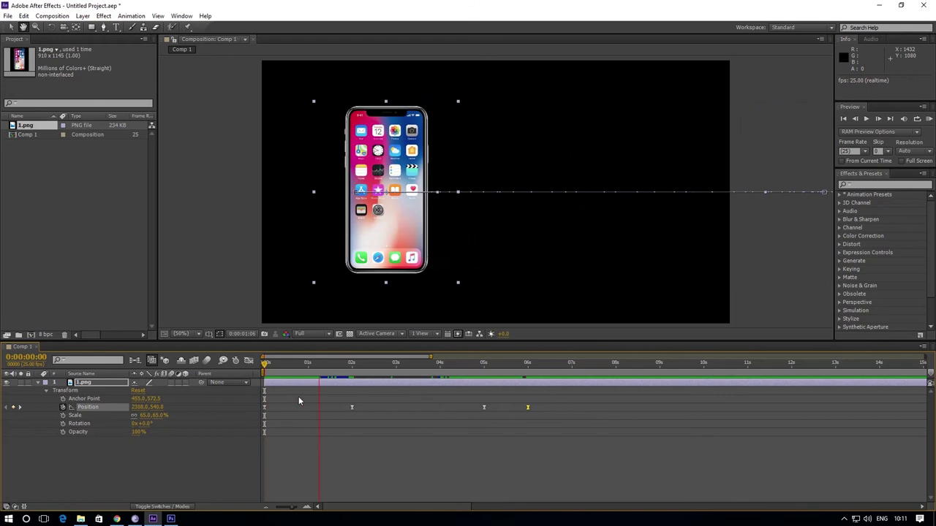
RAM-preview the slide-in by 2s, hold to 5s and exit by 6s, then collapse the layer.
{"action": "left_click", "coordinate": [334, 383]}
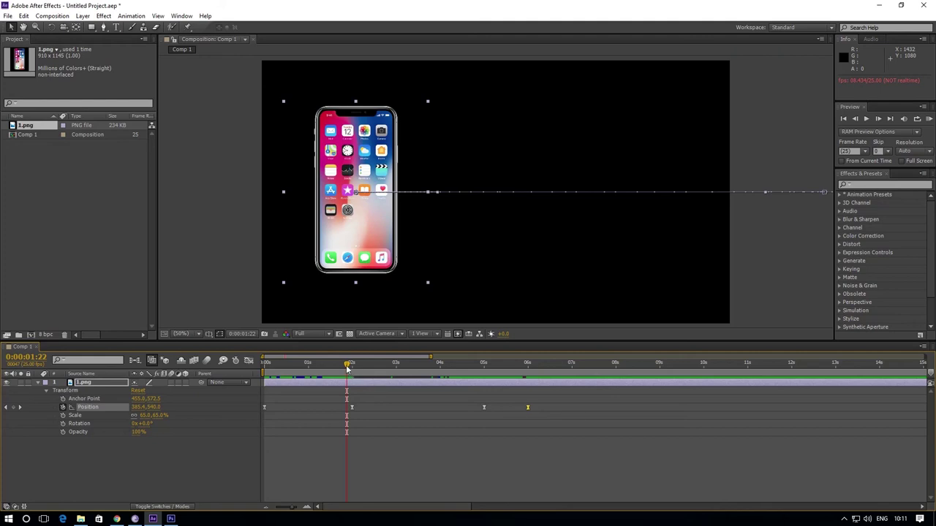
{"action": "key", "text": "Home"}
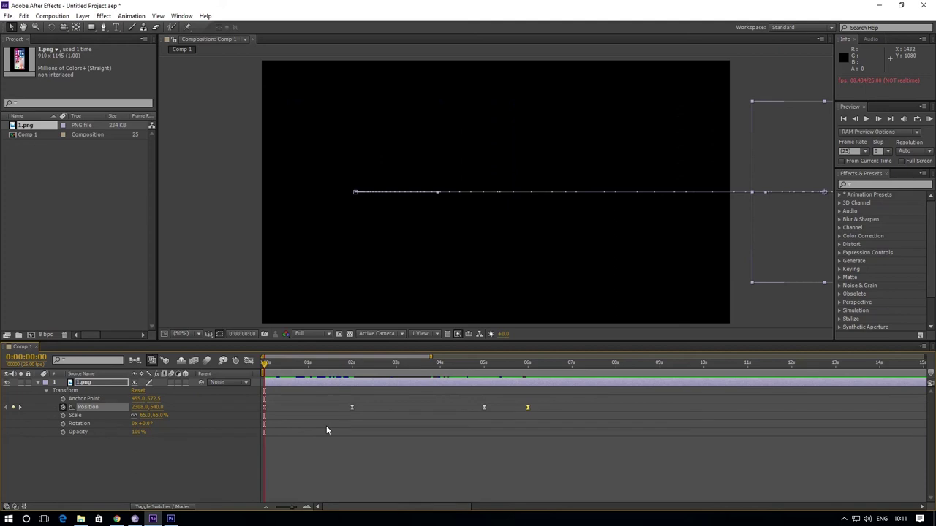
{"action": "key", "text": "KP_0"}
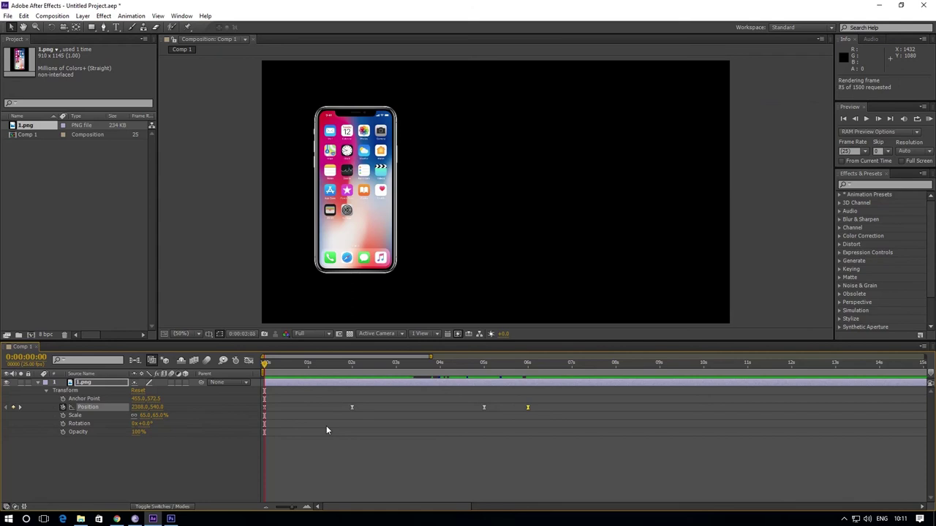
{"action": "key", "text": "space"}
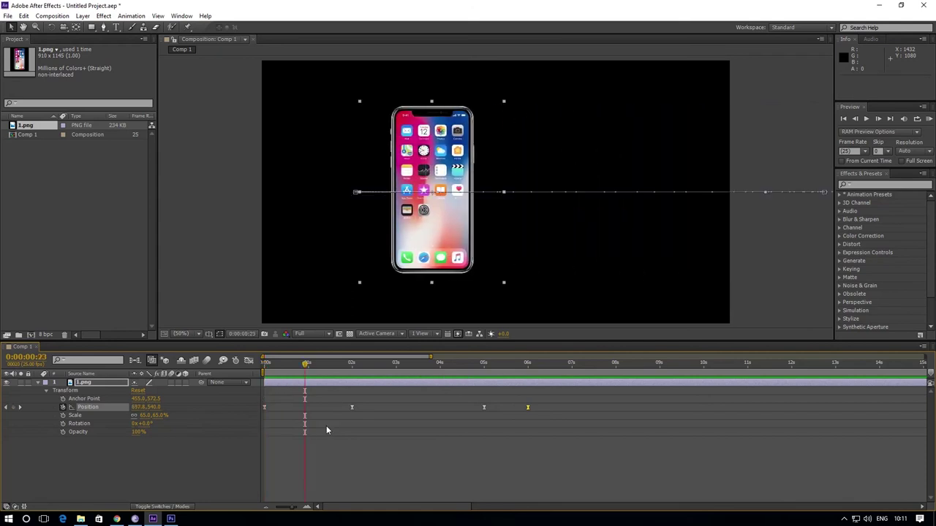
{"action": "left_click_drag", "start_coordinate": [305, 363], "coordinate": [204, 377]}
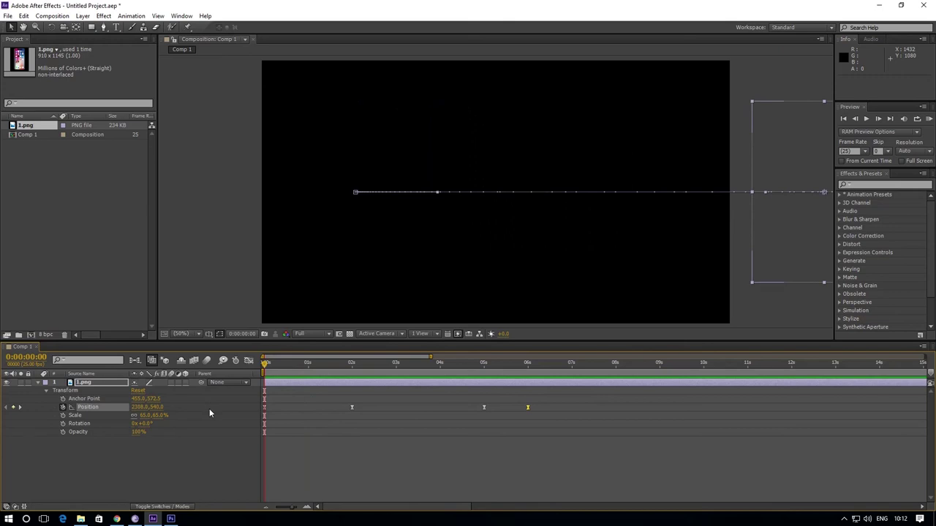
{"action": "key", "text": "space"}
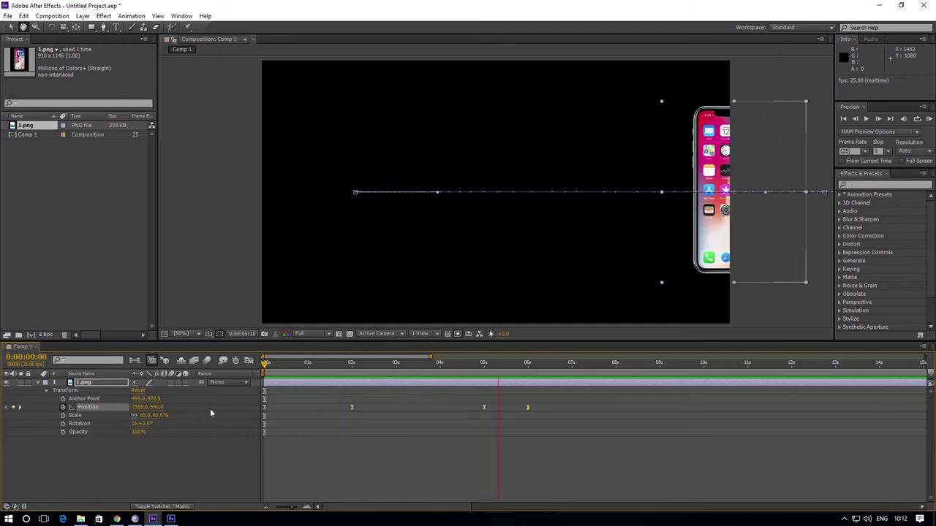
{"action": "key", "text": "space"}
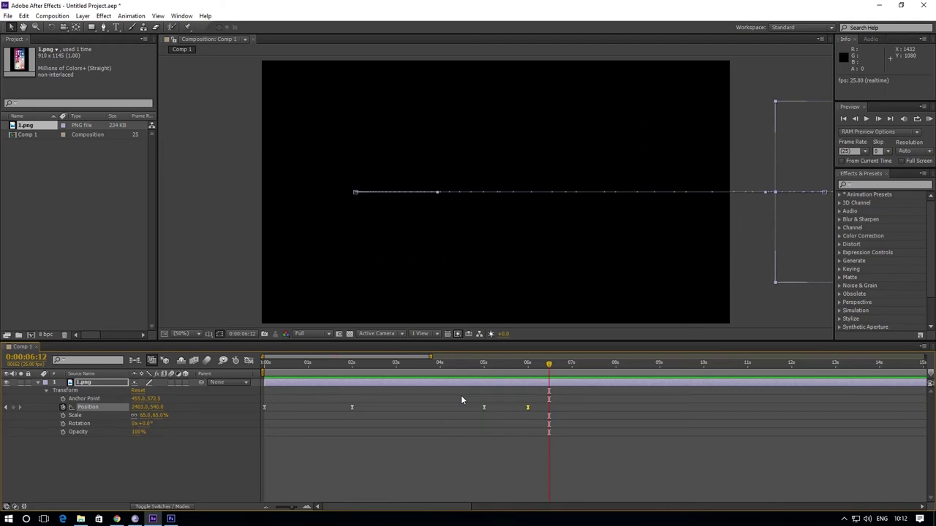
{"action": "left_click_drag", "start_coordinate": [548, 364], "coordinate": [484, 409]}
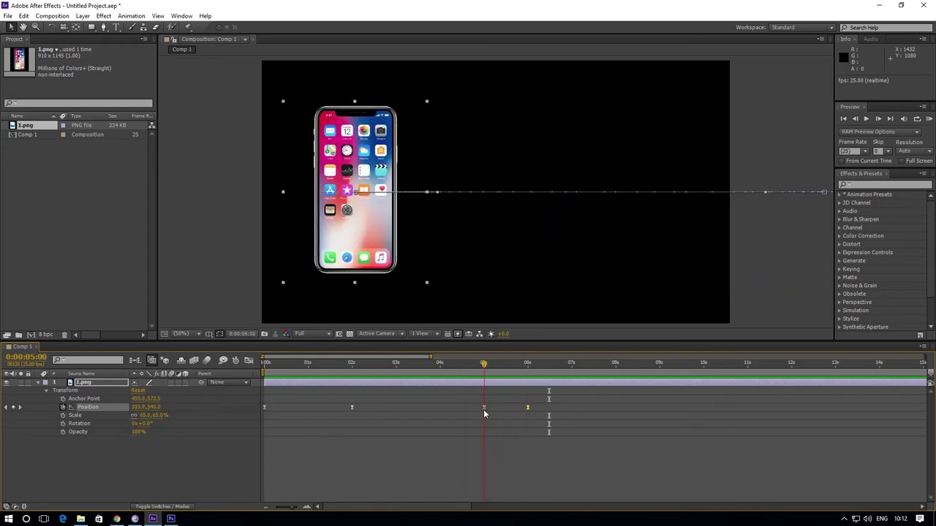
{"action": "left_click", "coordinate": [38, 383]}
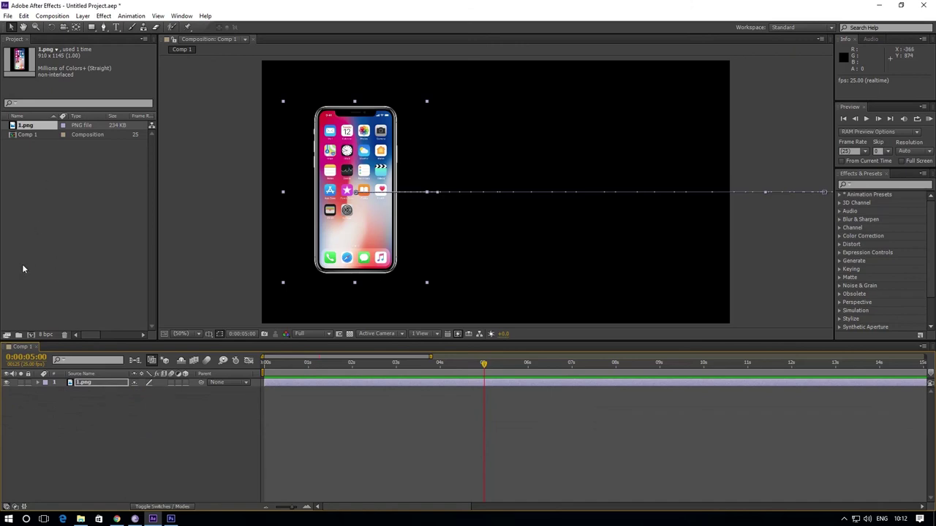
Open and cancel the Import File dialog, then turn on the Graph Editor speed graph.
{"action": "right_click", "coordinate": [36, 209]}
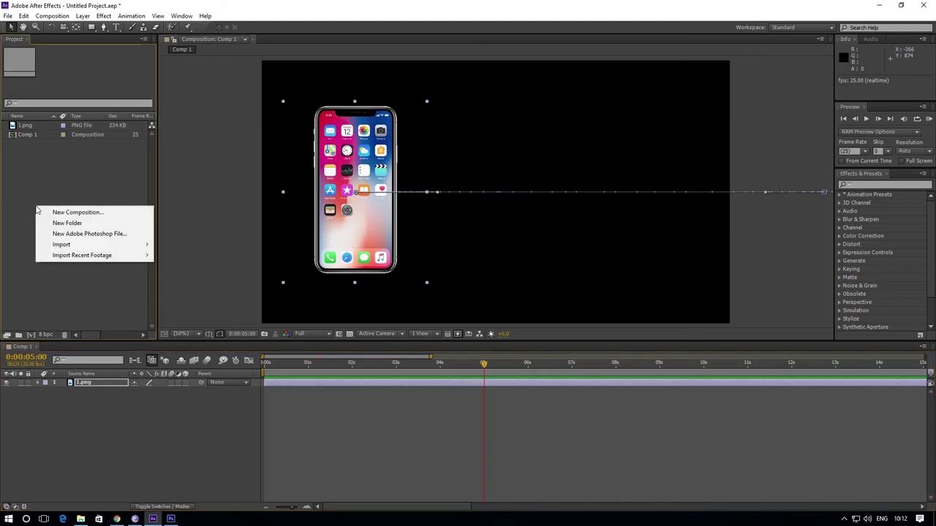
{"action": "mouse_move", "coordinate": [106, 247]}
{"action": "left_click", "coordinate": [189, 245]}
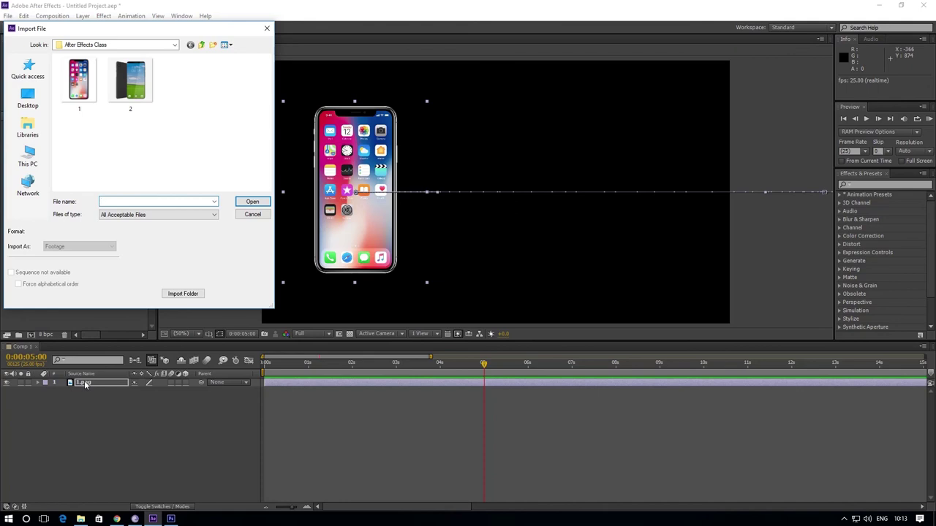
{"action": "left_click", "coordinate": [261, 214]}
{"action": "left_click", "coordinate": [248, 361]}
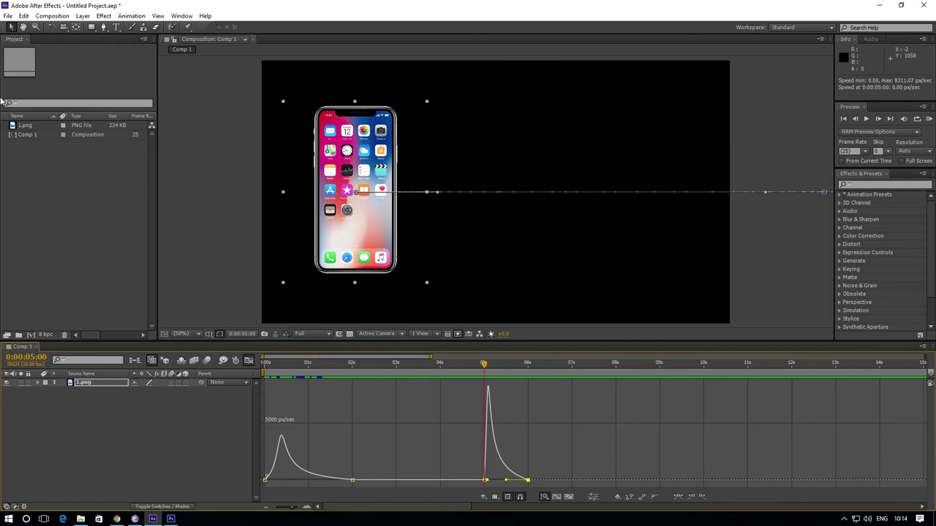
Open the File menu to reach the Save As options.
{"action": "left_click", "coordinate": [7, 16]}
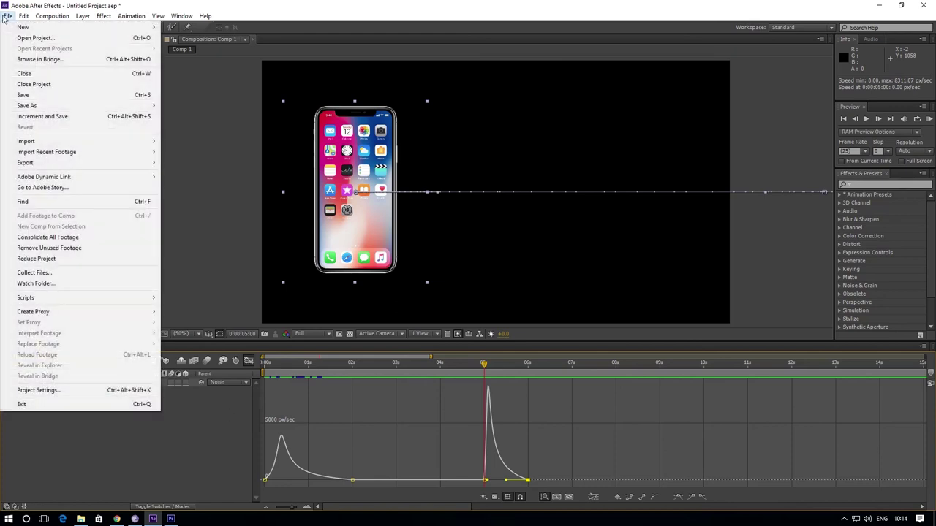
Save the project as 'First class' in D:\After Effects Class and quit After Effects.
{"action": "left_click", "coordinate": [23, 94]}
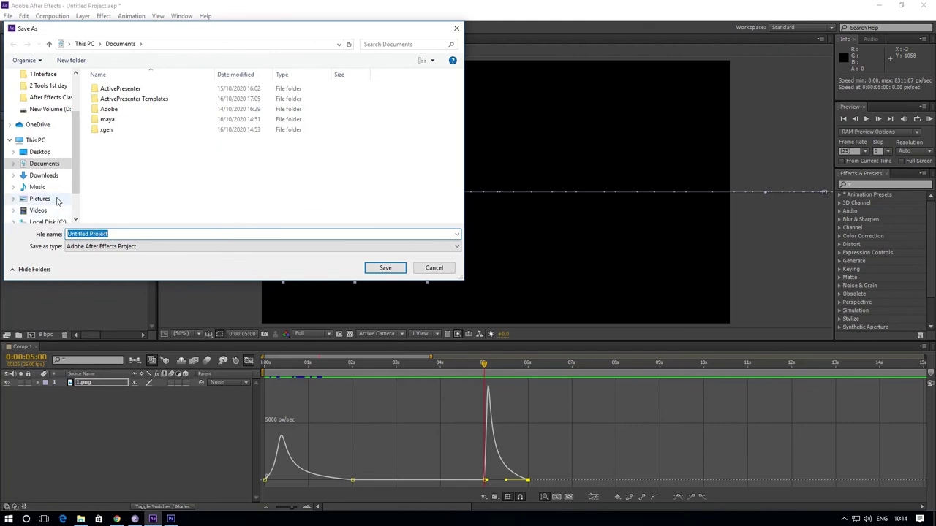
{"action": "scroll", "coordinate": [57, 209], "scroll_direction": "down", "scroll_amount": 1}
{"action": "left_click", "coordinate": [53, 221]}
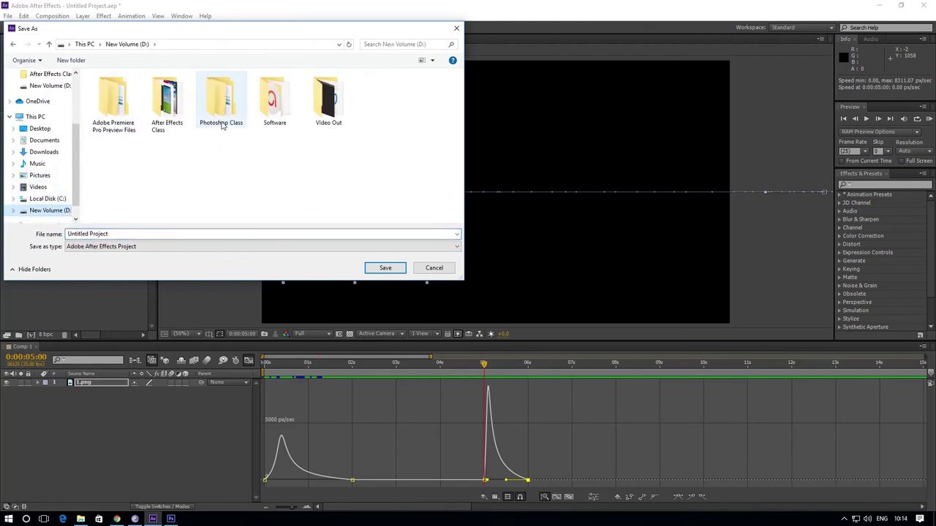
{"action": "double_click", "coordinate": [165, 116]}
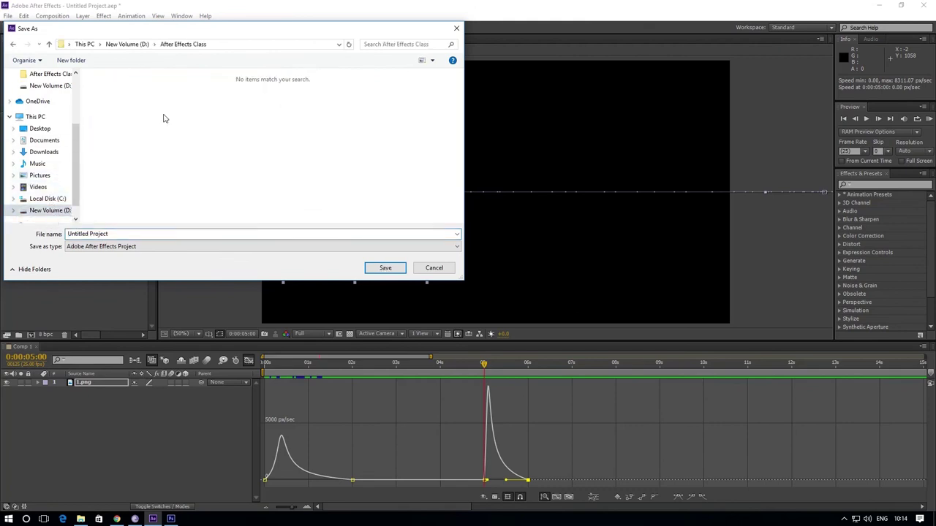
{"action": "left_click", "coordinate": [105, 233]}
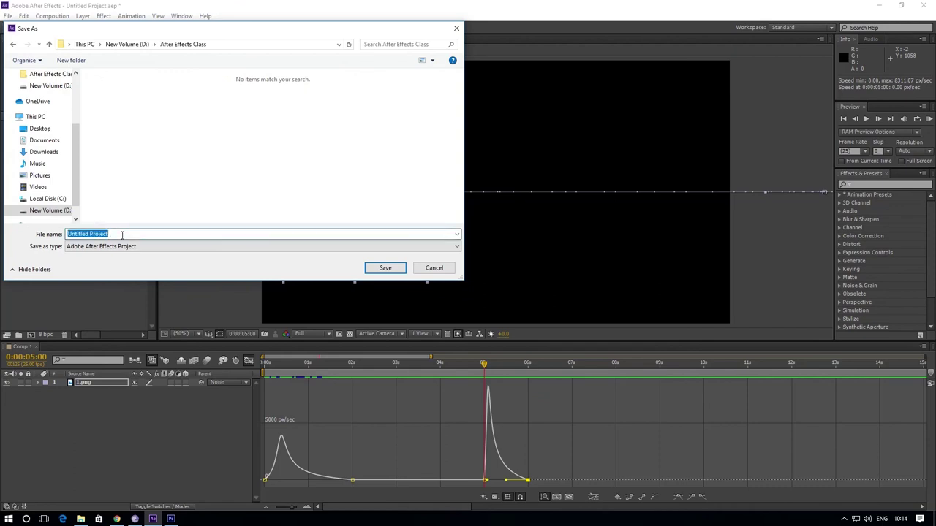
{"action": "type", "text": "First class"}
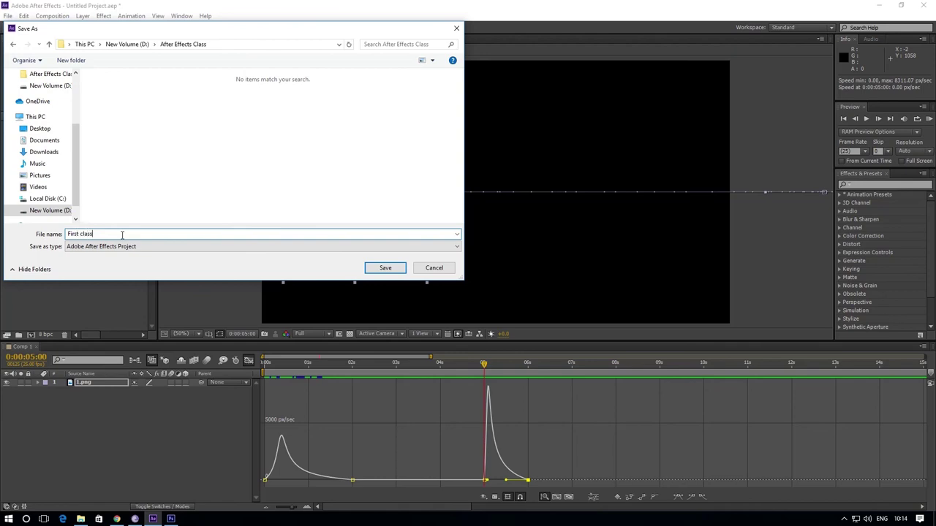
{"action": "left_click", "coordinate": [381, 270]}
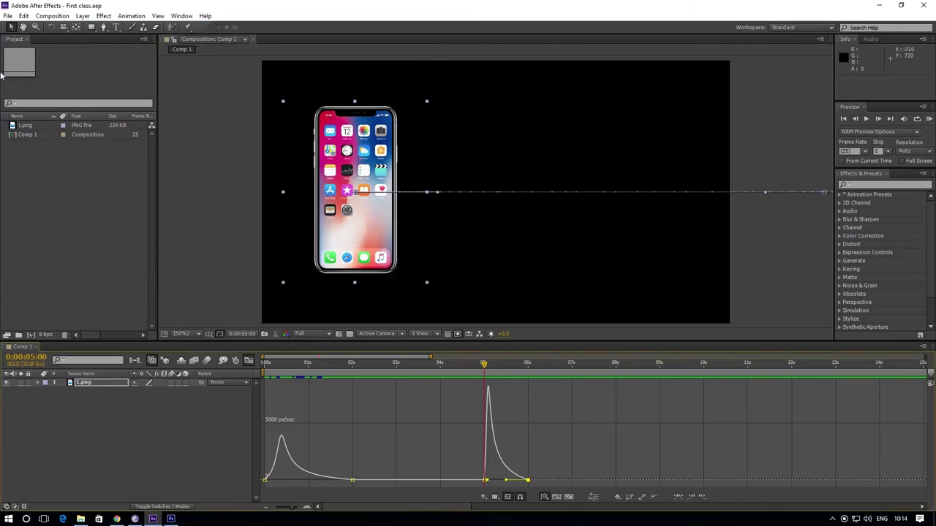
{"action": "left_click", "coordinate": [926, 6]}
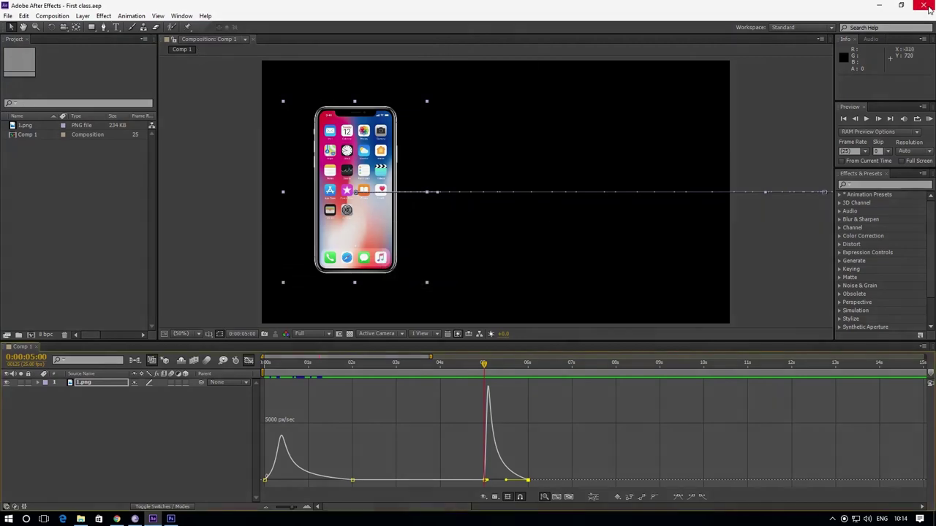